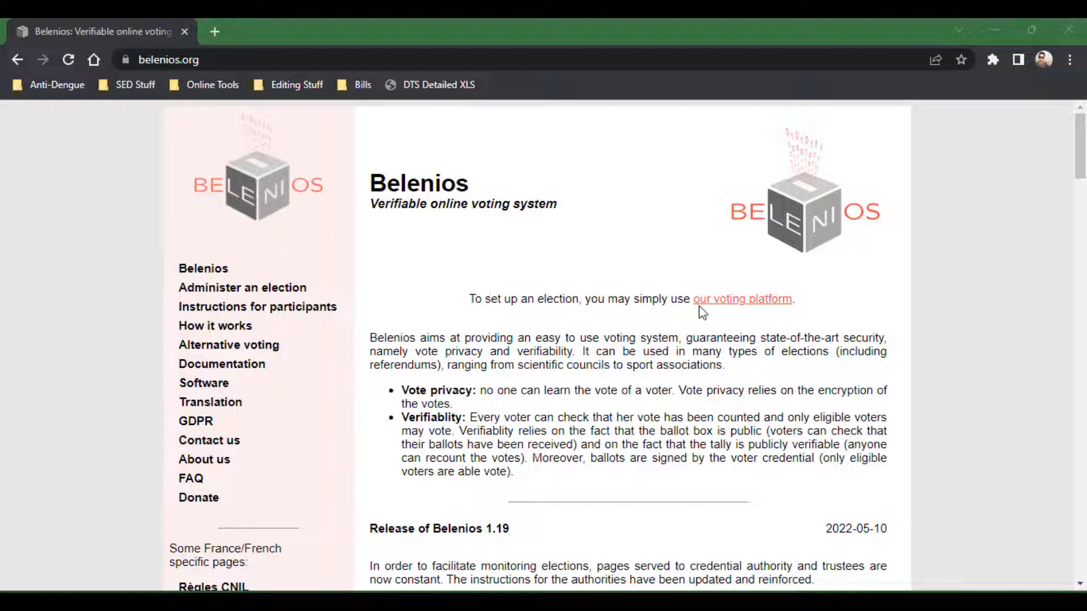
Open the Belenios voting platform from the site and log in to the administration page.
click(729, 304)
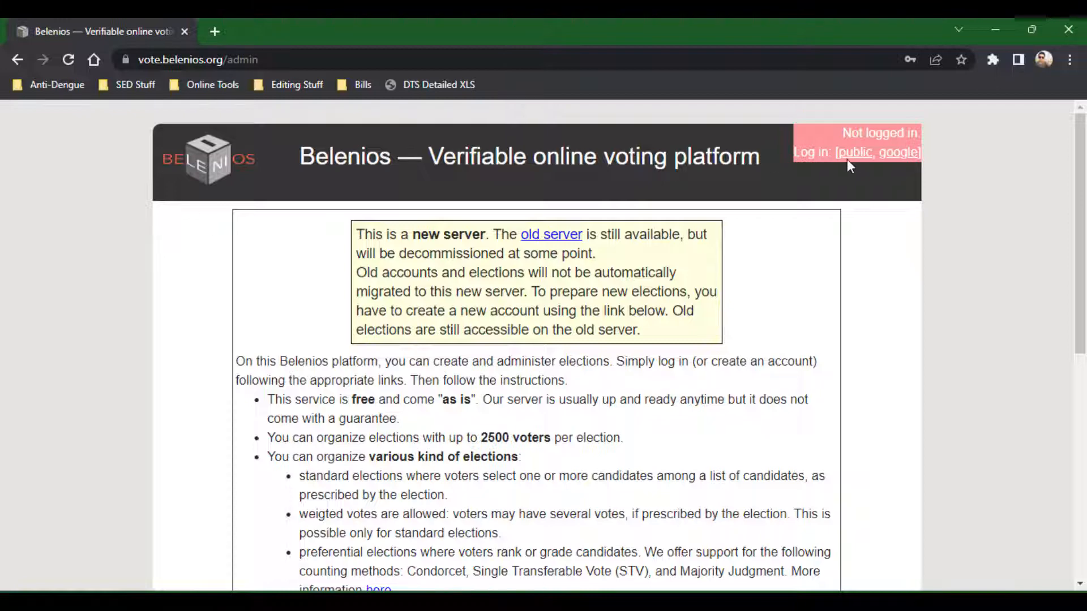
click(896, 162)
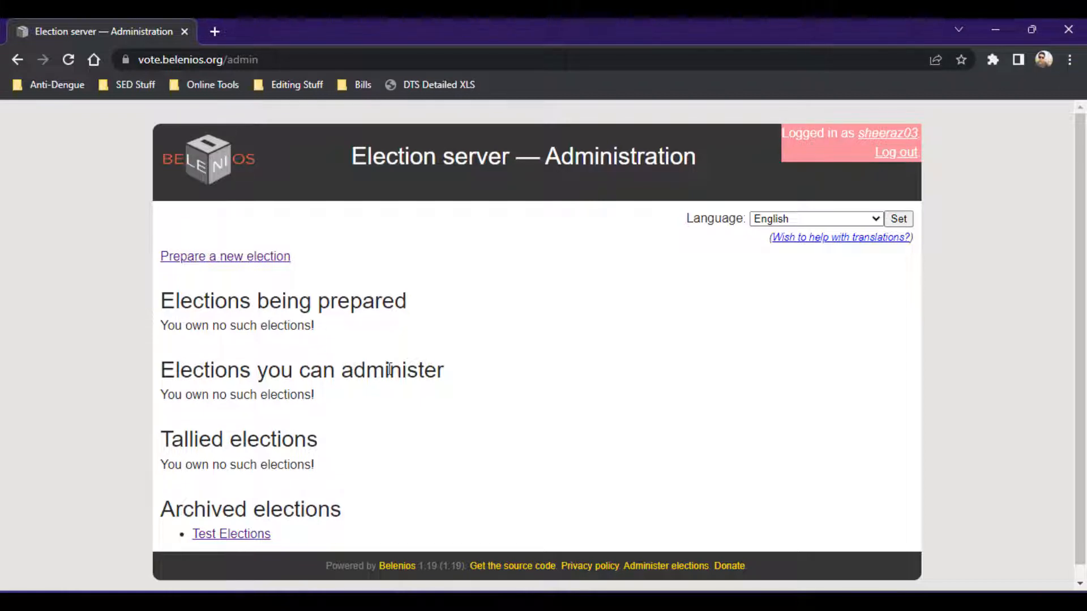
Prepare a new election, keeping server-sent credentials and email passwords as the authentication options.
scroll(252, 407, down, 1)
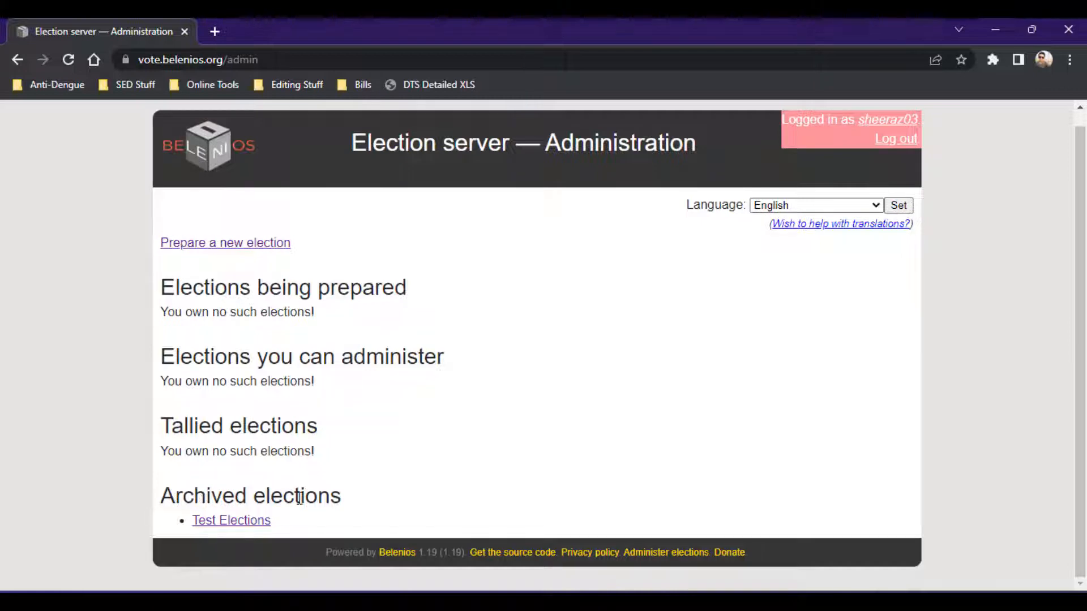
scroll(152, 474, up, 1)
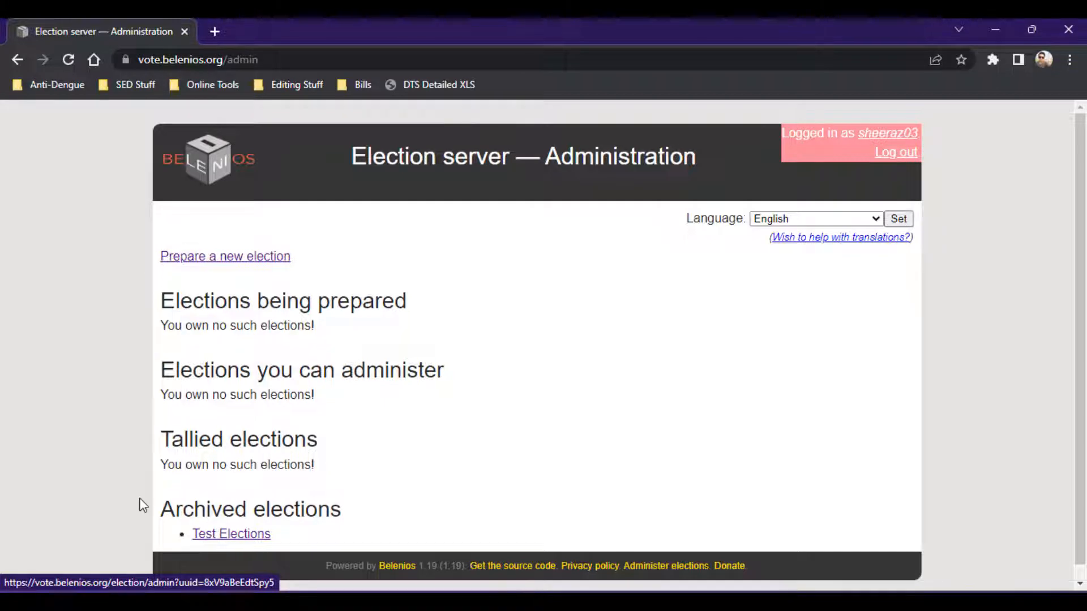
click(182, 264)
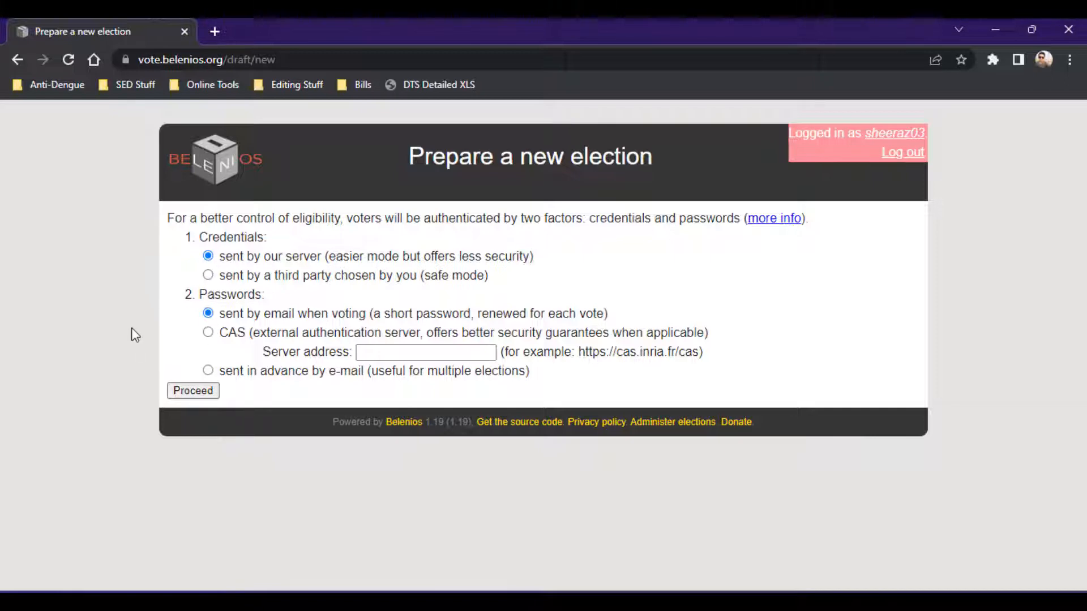
click(191, 390)
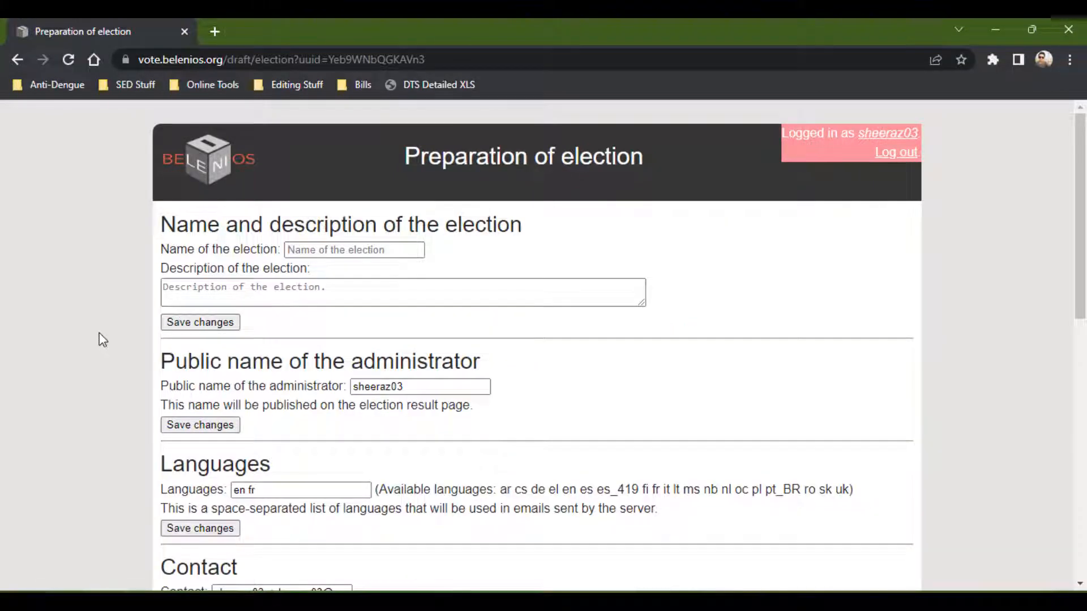
Name the election Presidential Election, enter the description zxjgh,vbn, and save the changes.
click(339, 250)
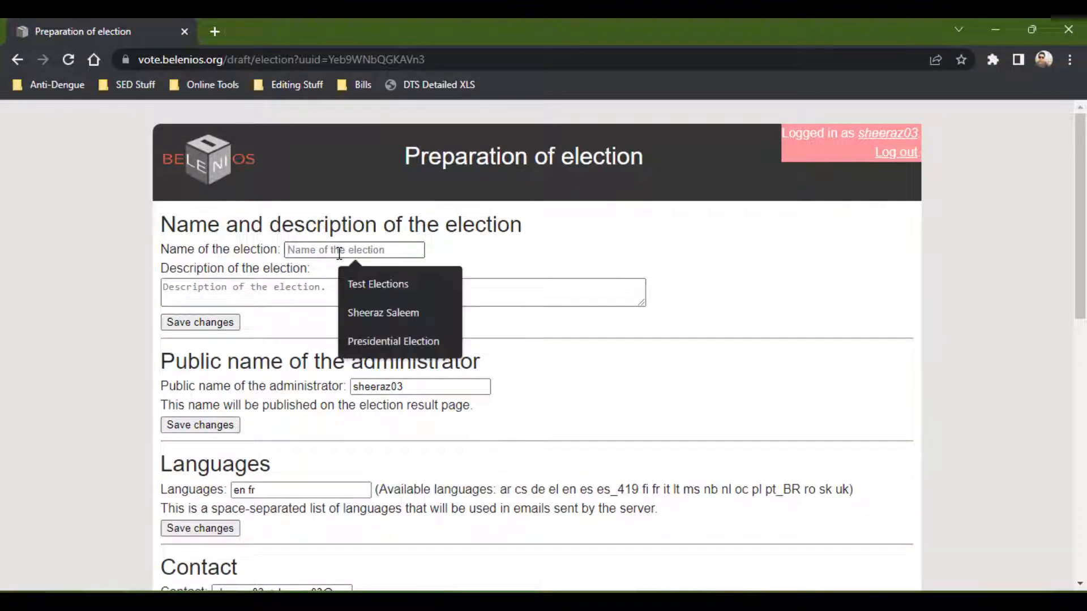
click(398, 344)
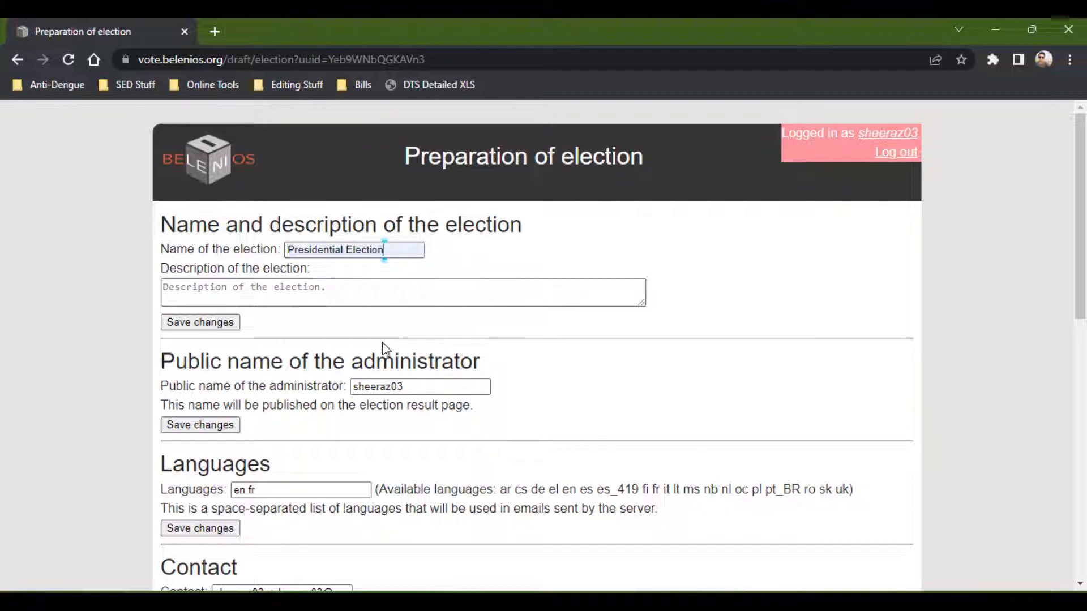
click(239, 286)
text(zxjgh,vbn)
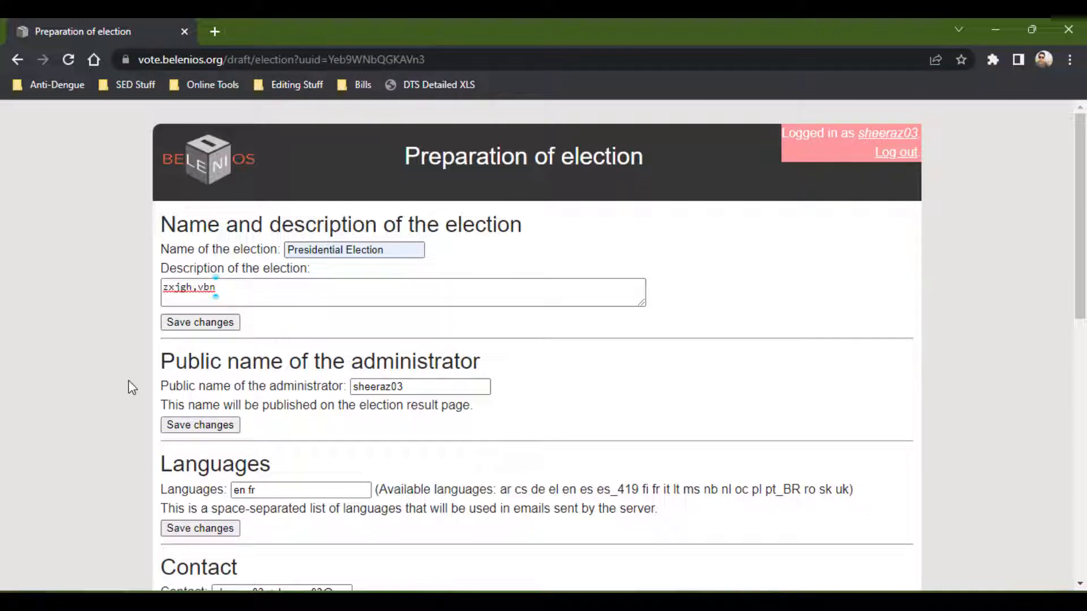
key(Tab)
key(Return)
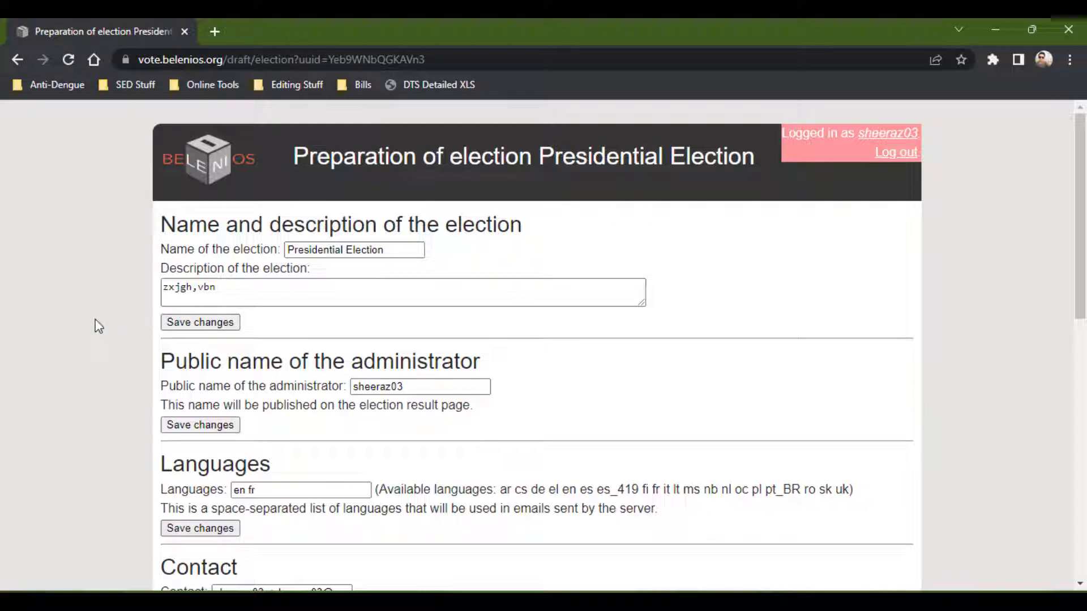
Set the administrator's public name to the user's full name and save it.
scroll(98, 325, down, 3)
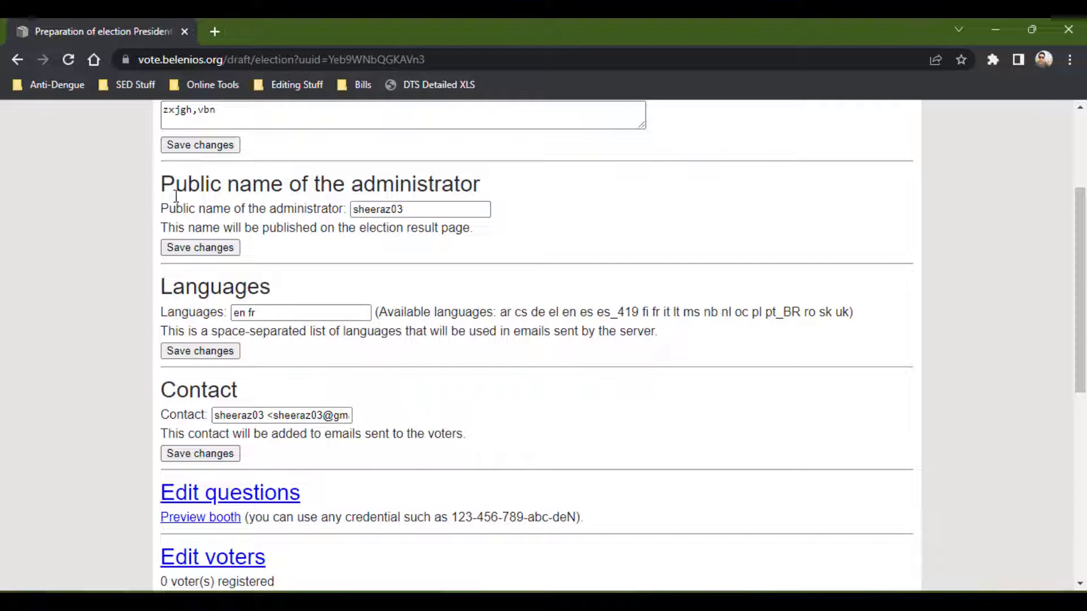
click(423, 214)
key(ctrl+a)
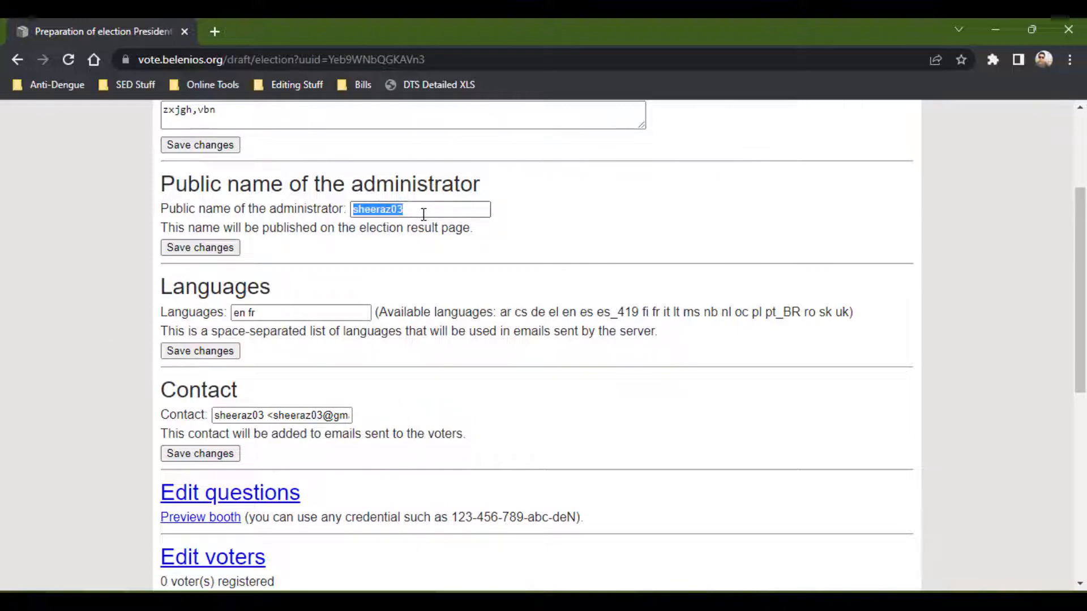
text(Sheera)
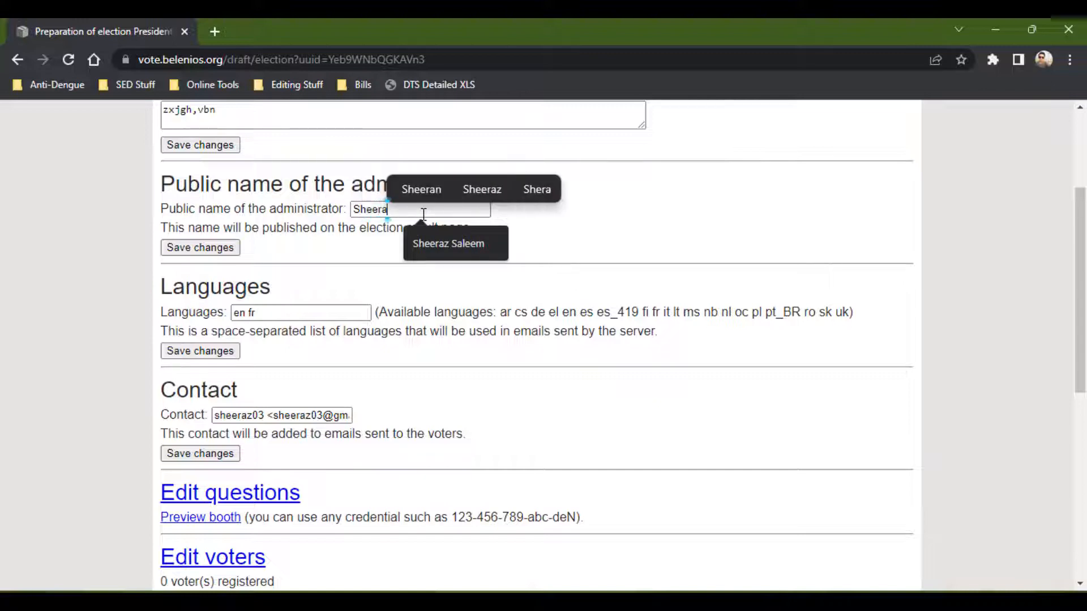
click(441, 239)
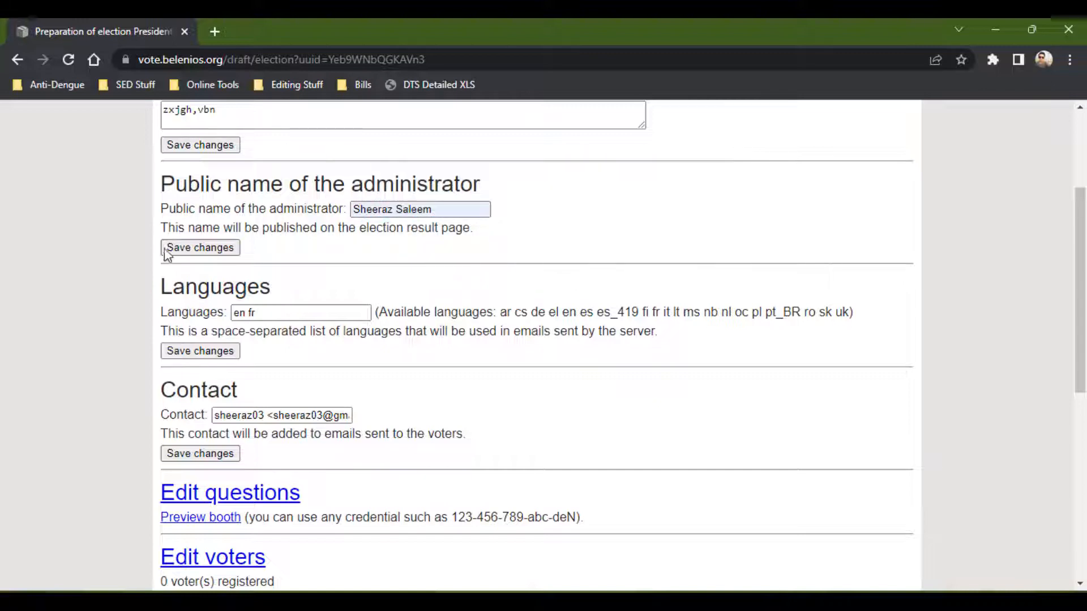
click(205, 249)
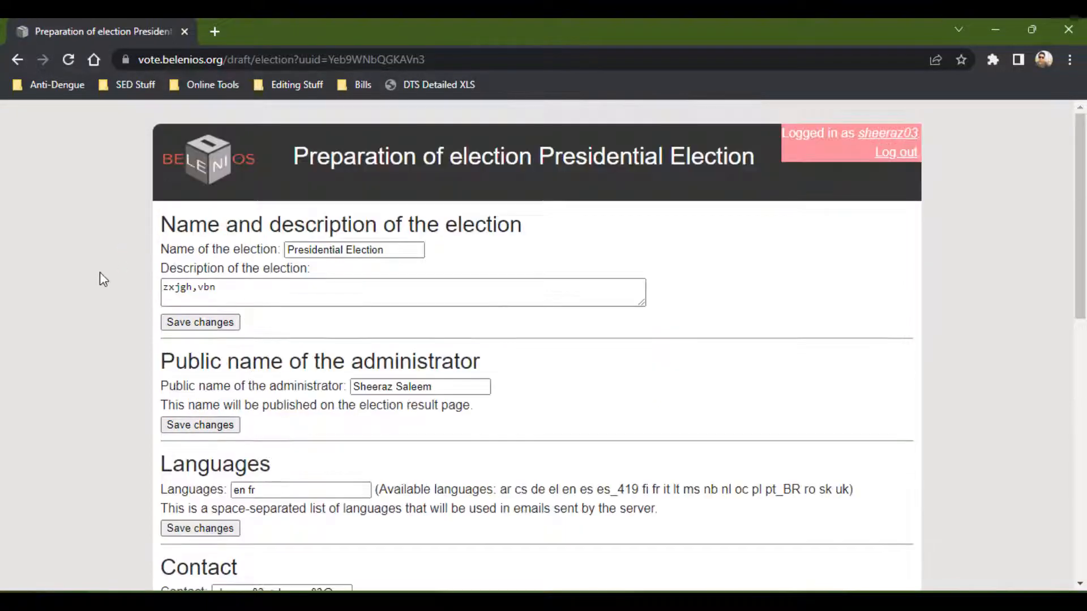
Review the election's languages field and the list of available language codes.
scroll(100, 273, down, 4)
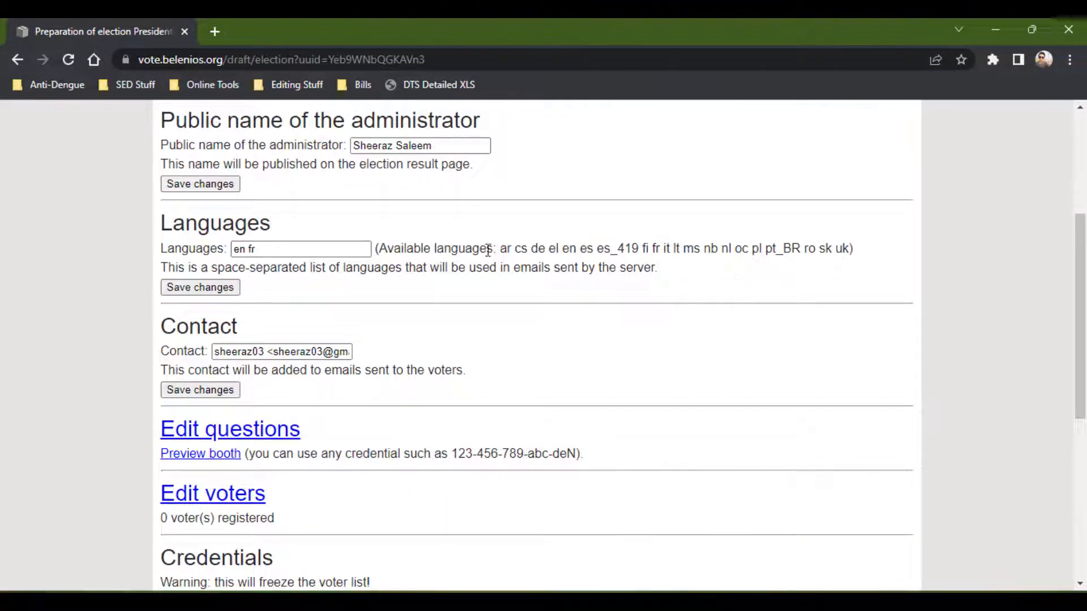
drag(499, 248, 850, 248)
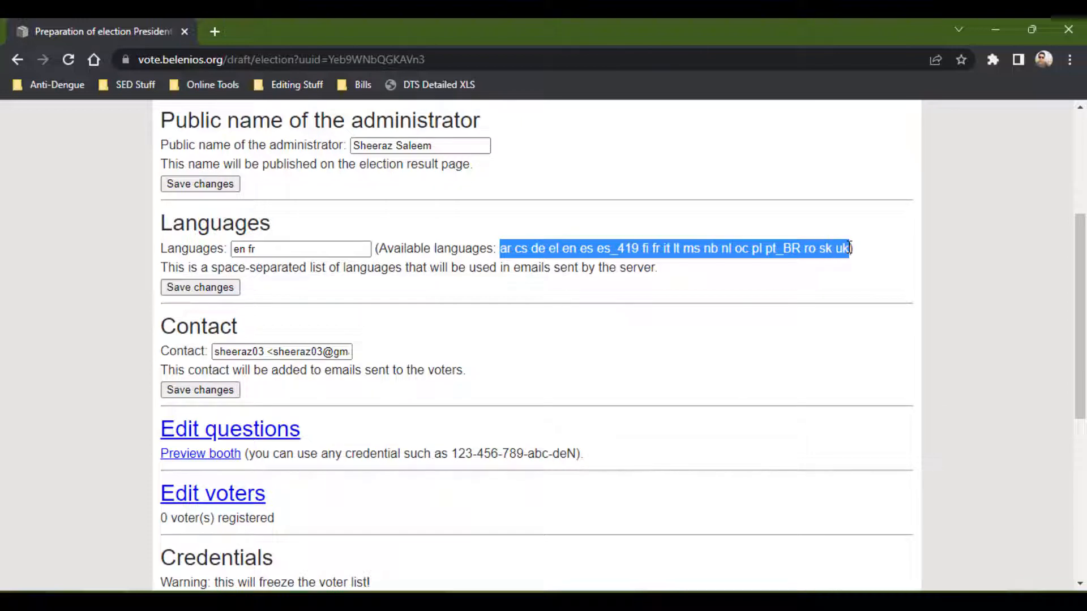
click(363, 254)
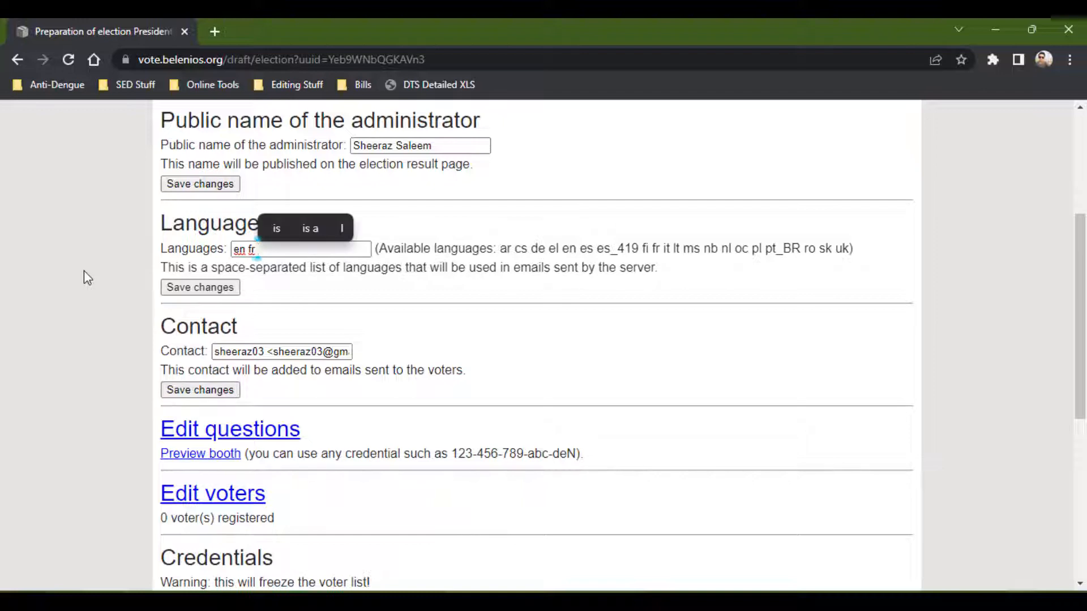
key(BackSpace)
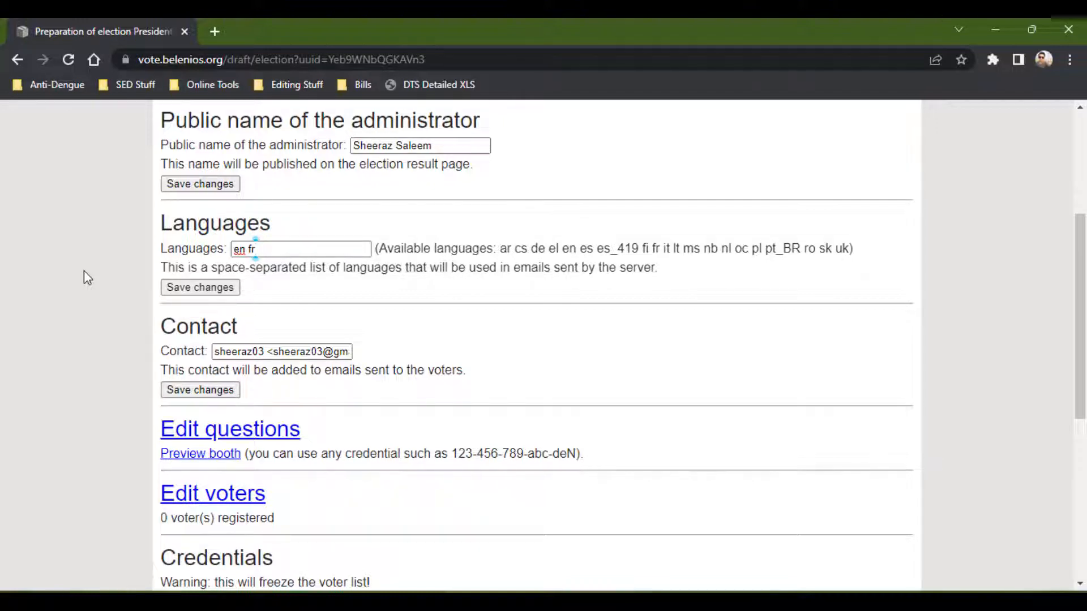
click(84, 271)
Open the question editor for the election.
scroll(83, 271, down, 1)
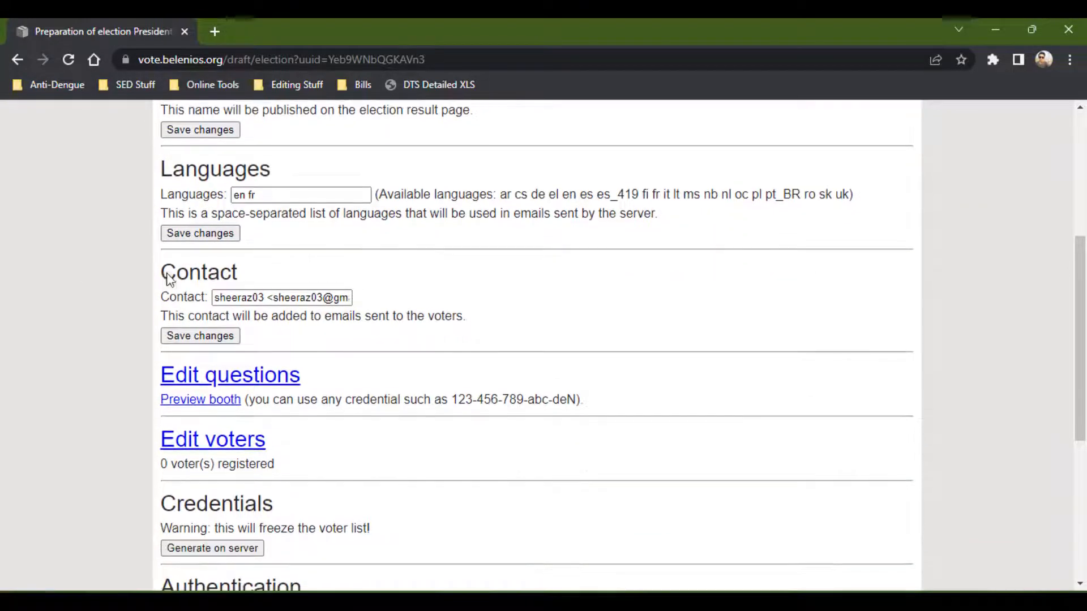
scroll(125, 283, down, 1)
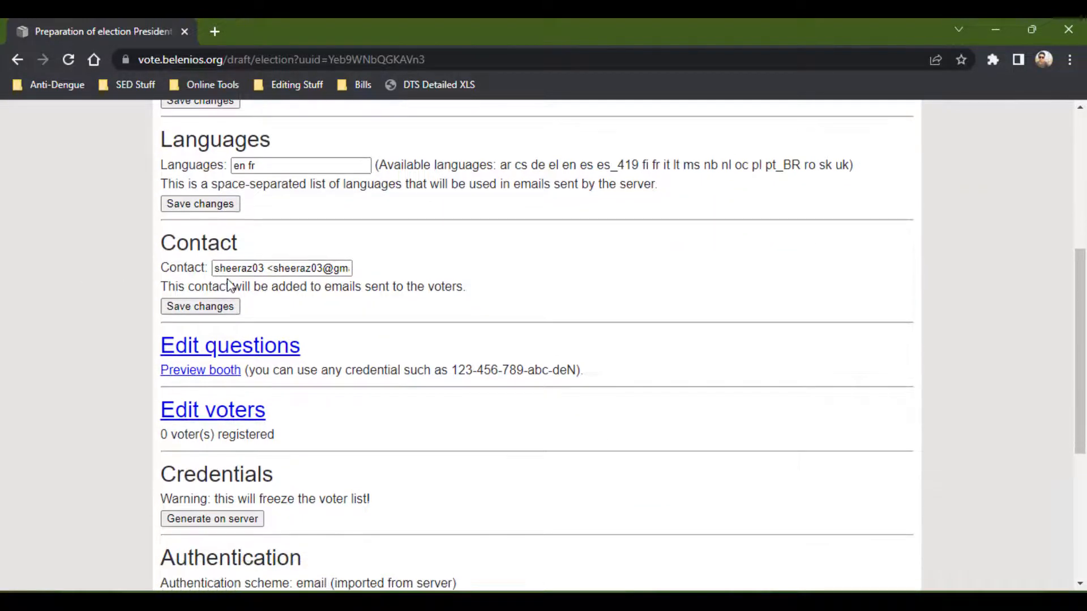
click(253, 268)
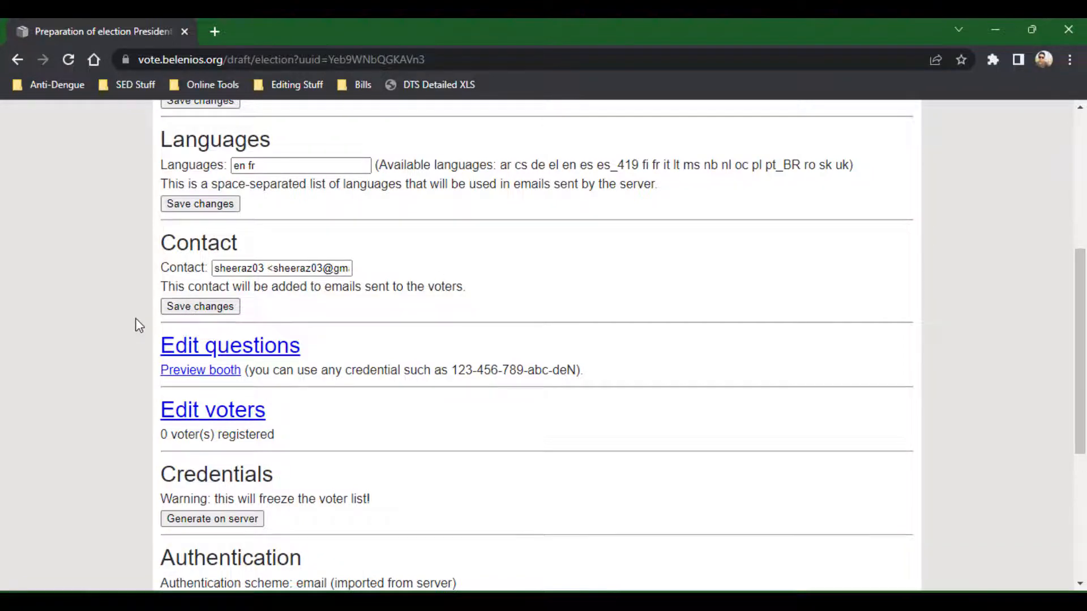
scroll(138, 324, down, 1)
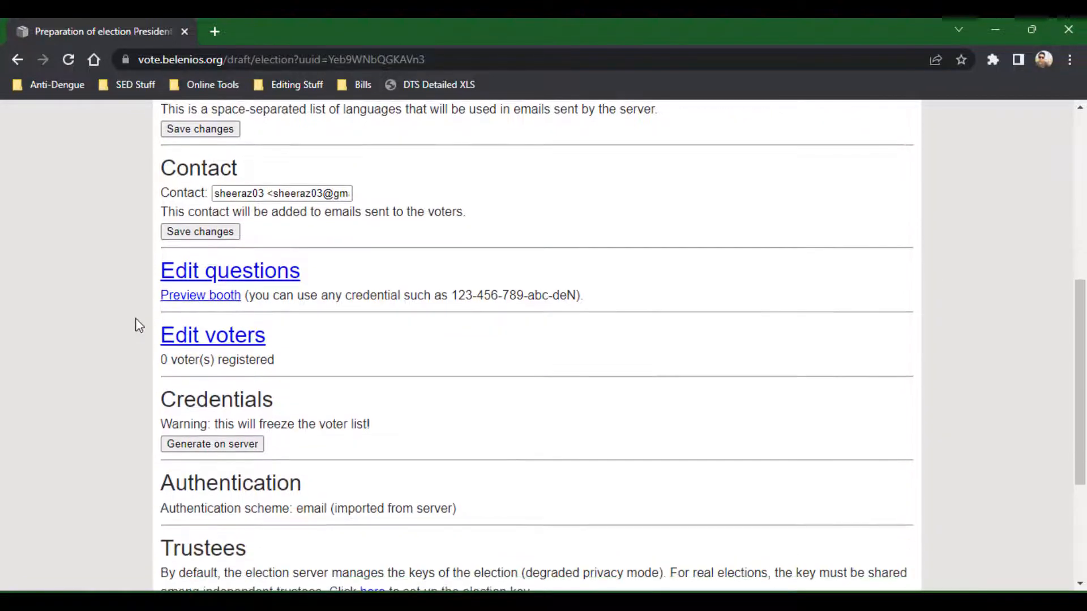
click(239, 277)
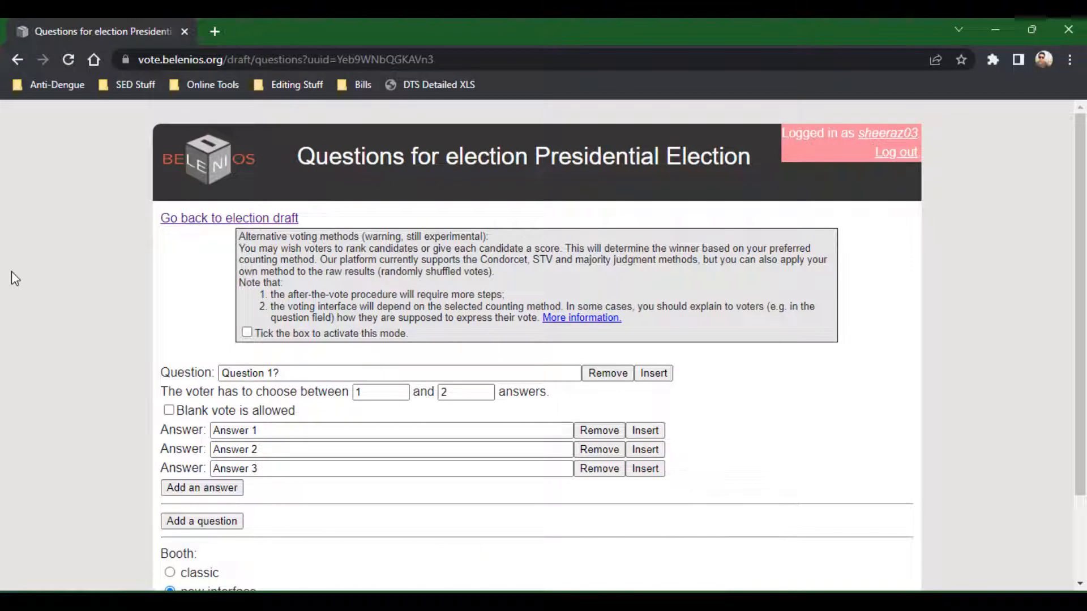
Replace the first question's text with Who will be your President?
scroll(11, 271, down, 1)
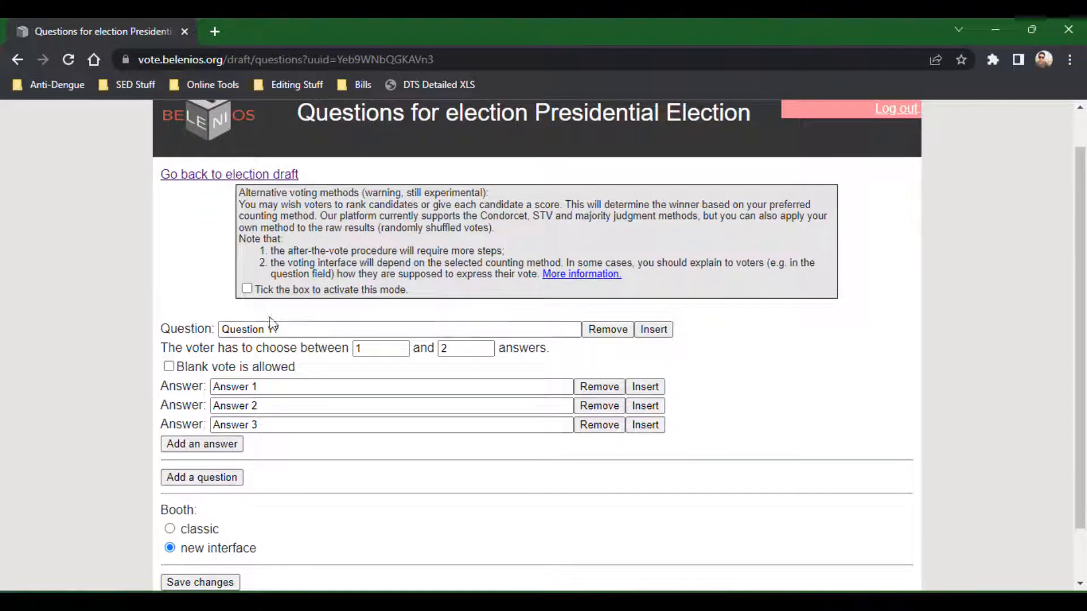
drag(287, 324, 146, 334)
key(BackSpace)
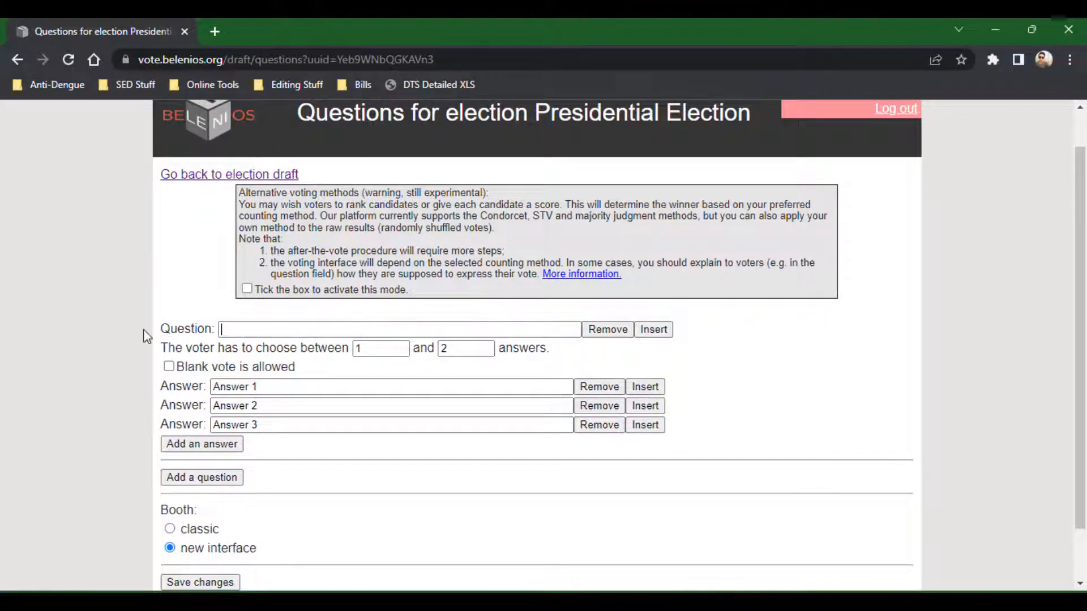
text(Wh)
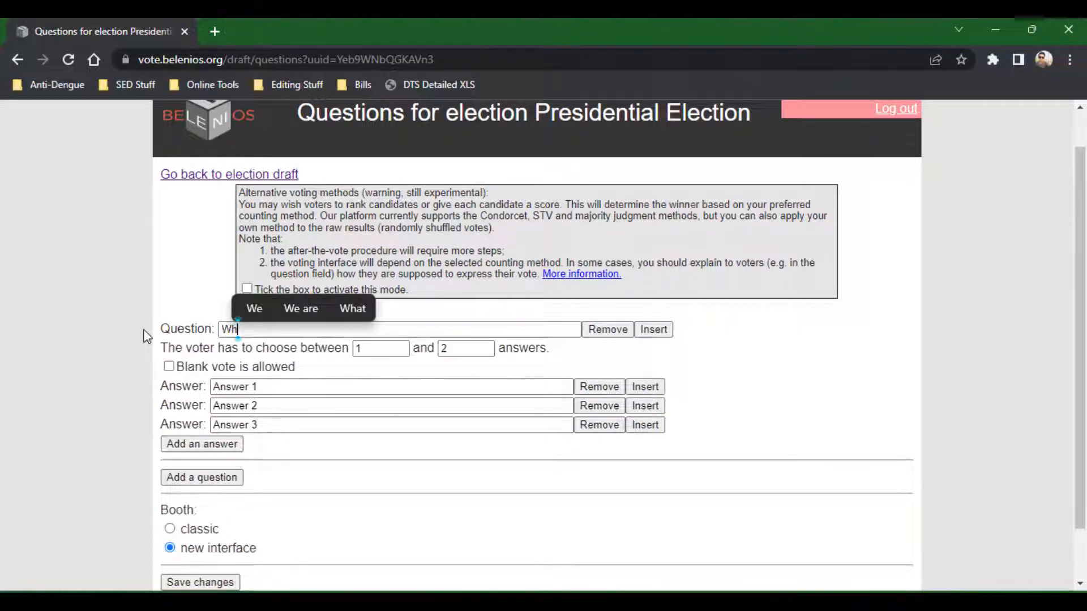
text(o w)
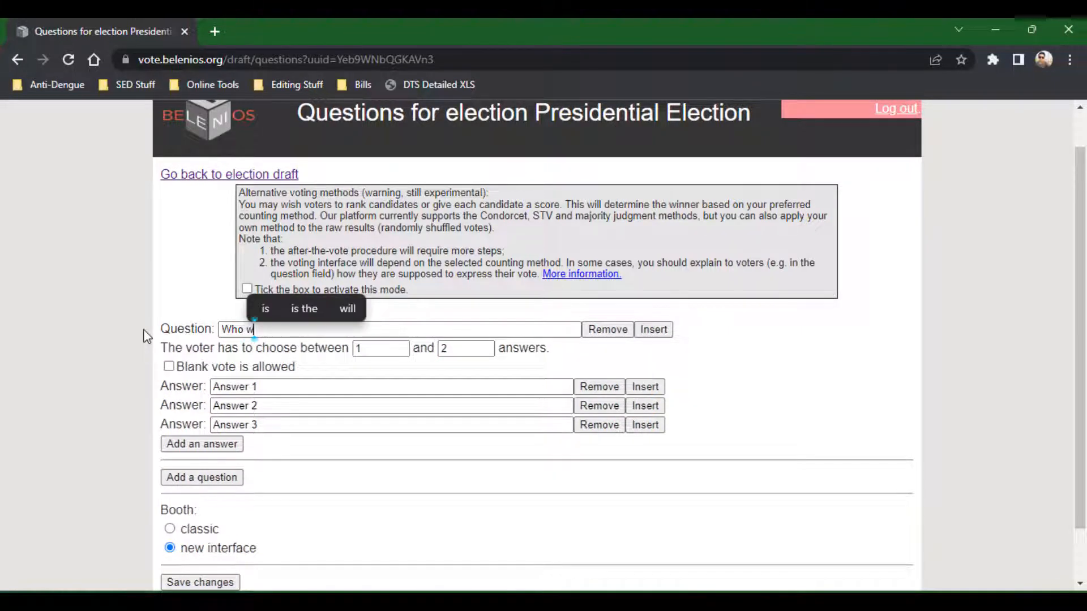
text(ill be)
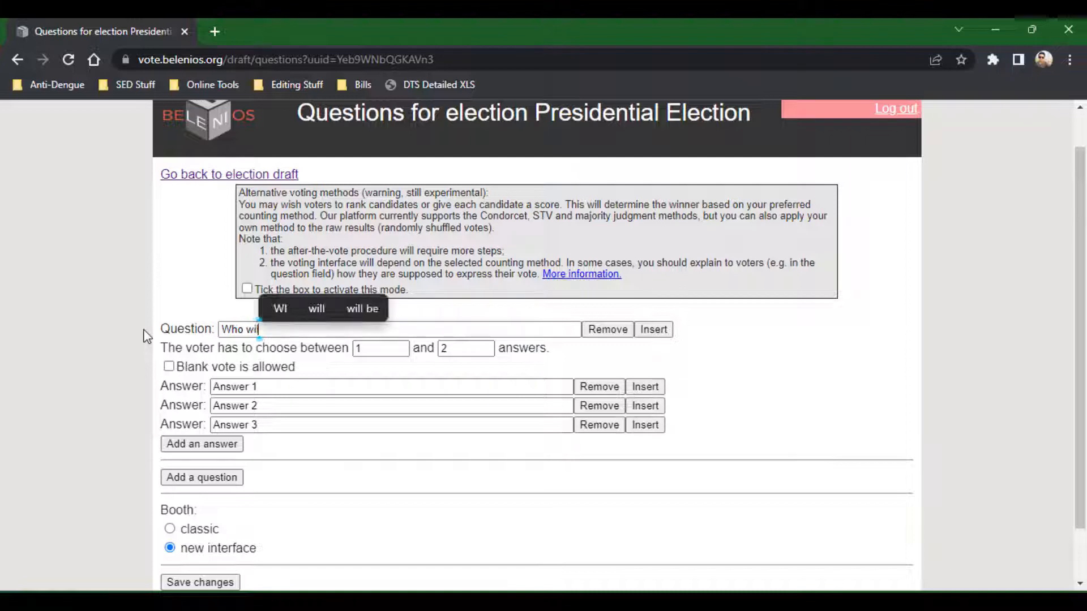
text( your)
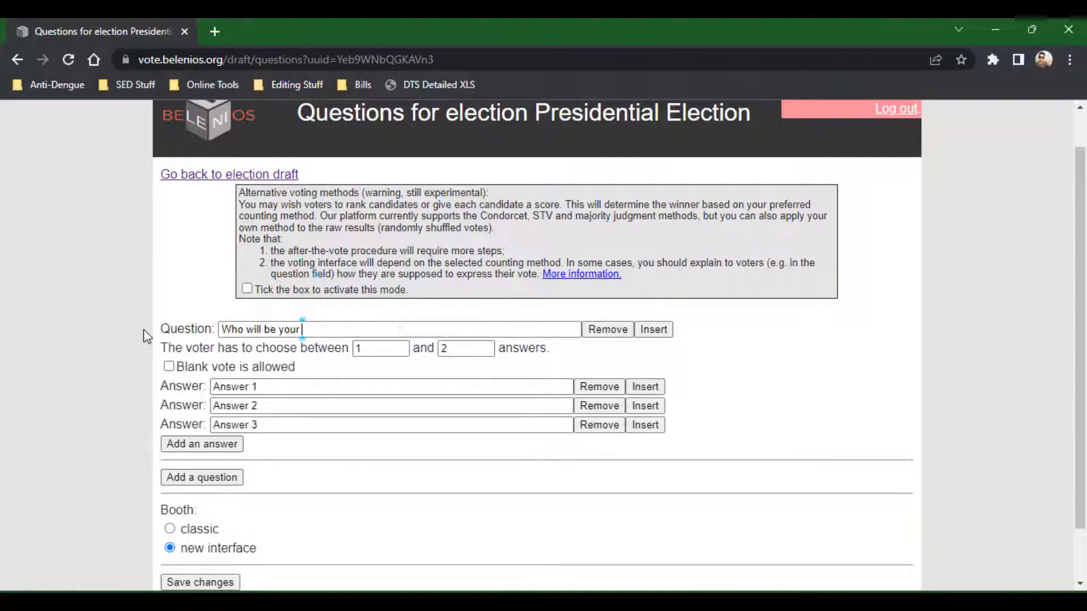
text( Pres)
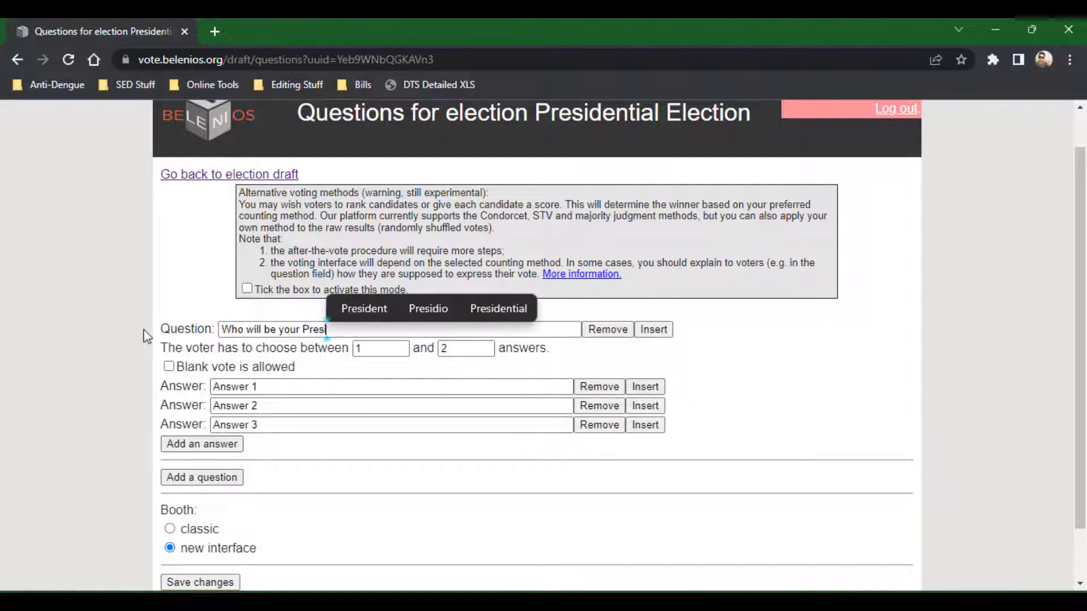
text(ident?)
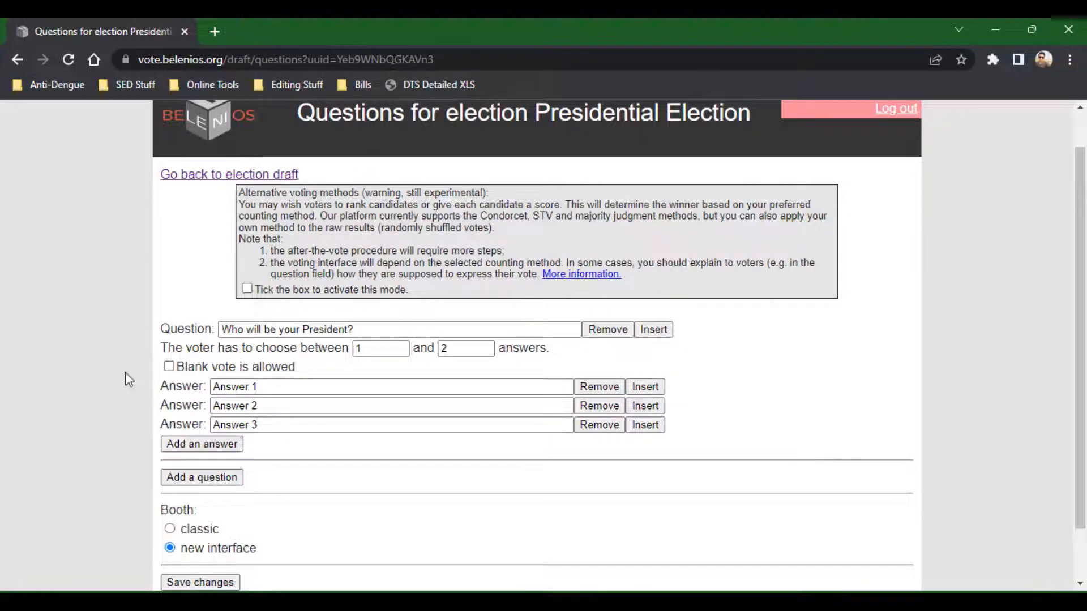
Set the maximum number of answers the voter can choose to 1.
scroll(125, 374, down, 1)
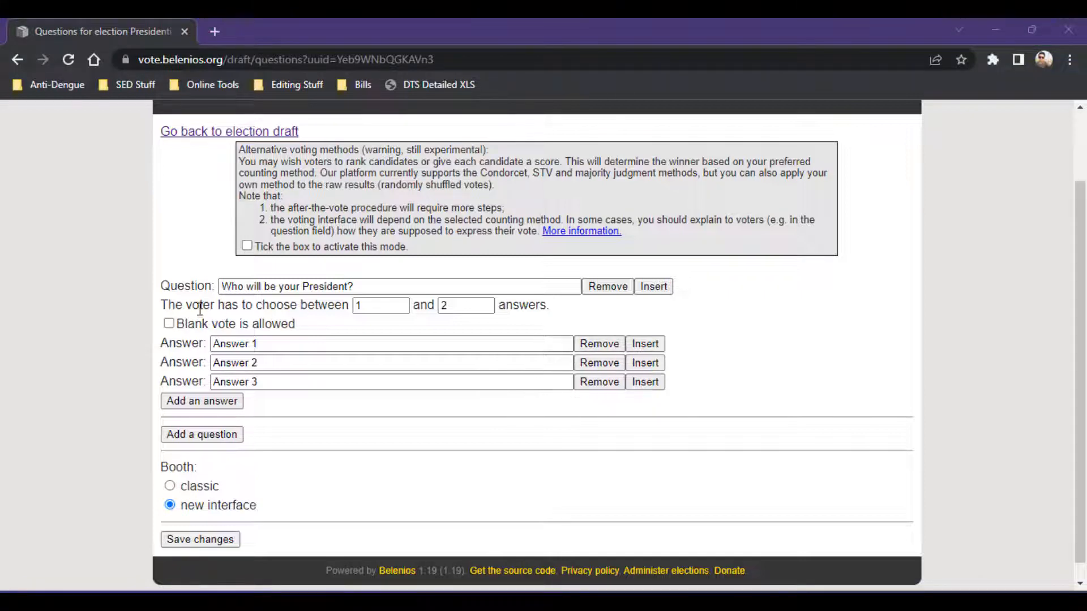
drag(163, 306, 335, 305)
click(368, 306)
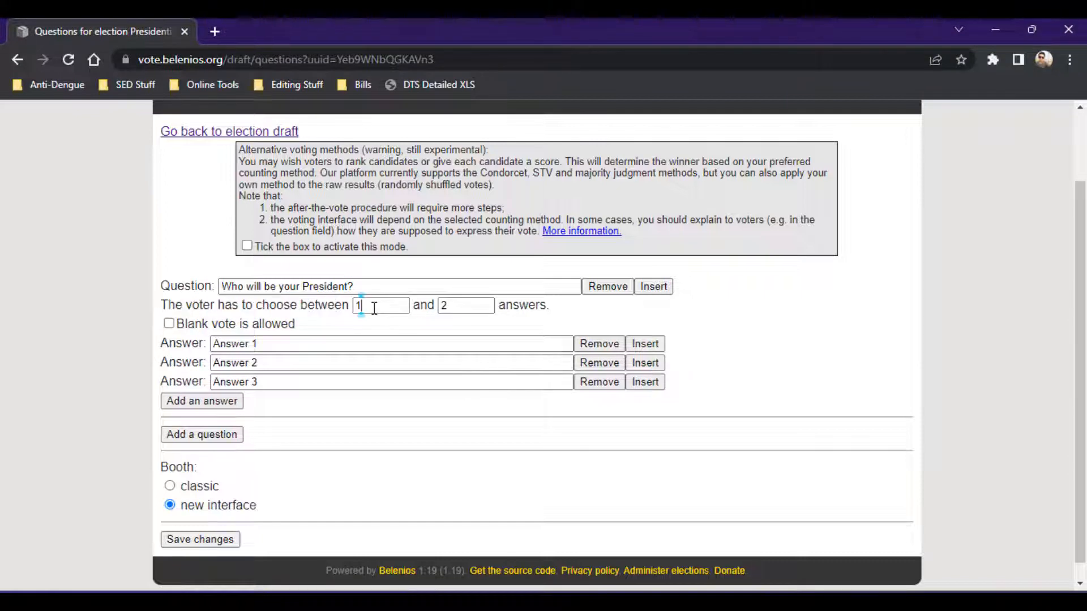
click(469, 300)
click(453, 308)
click(382, 304)
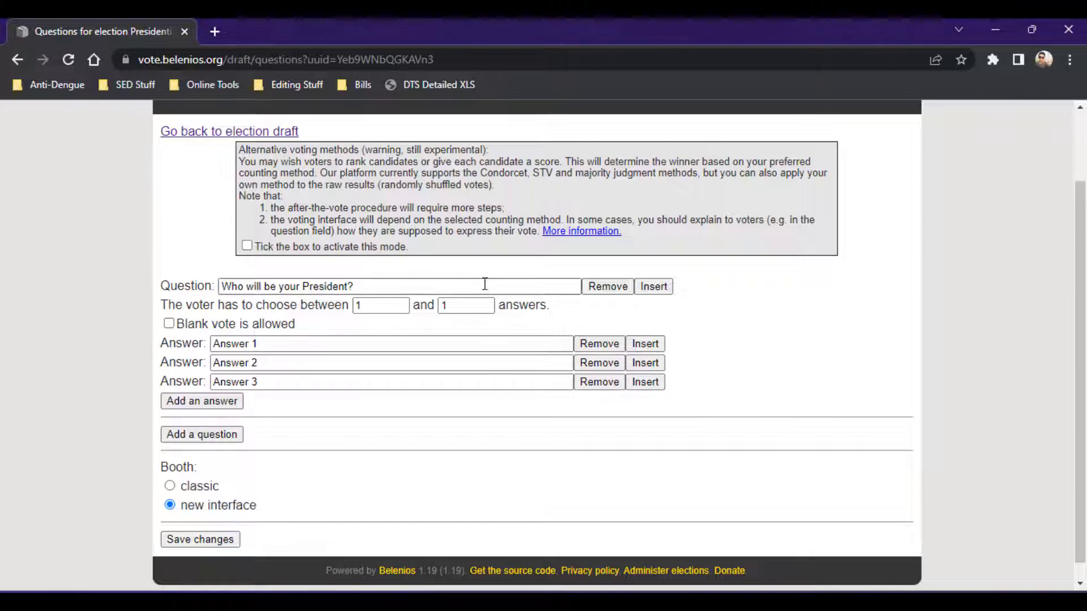
Enter McGill, Rachel and Tony as the three answers and save the question changes.
click(473, 309)
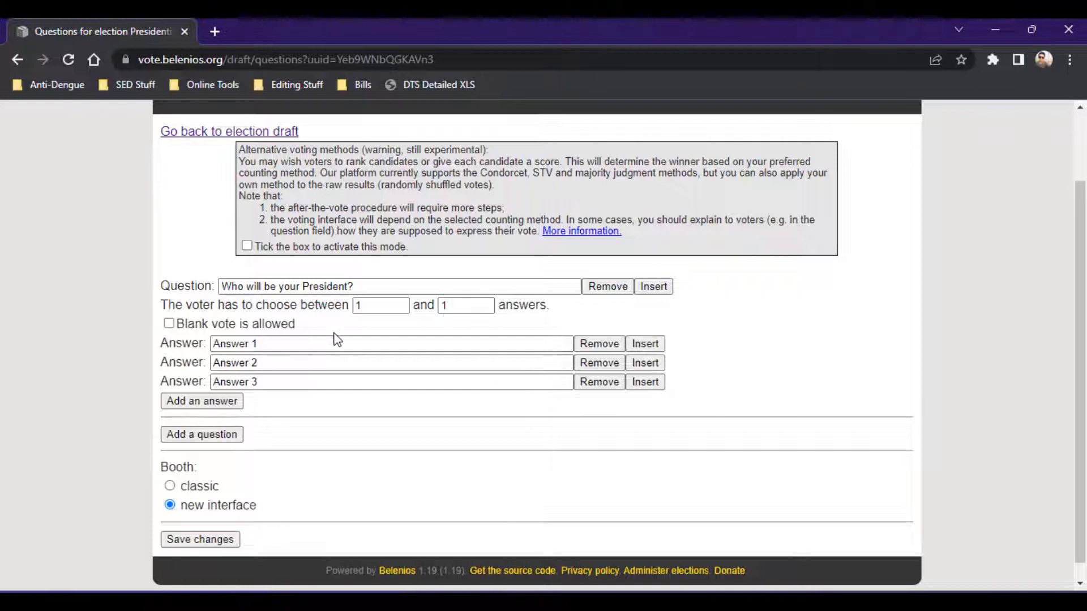
click(302, 342)
drag(302, 342, 136, 345)
key(BackSpace)
text(M)
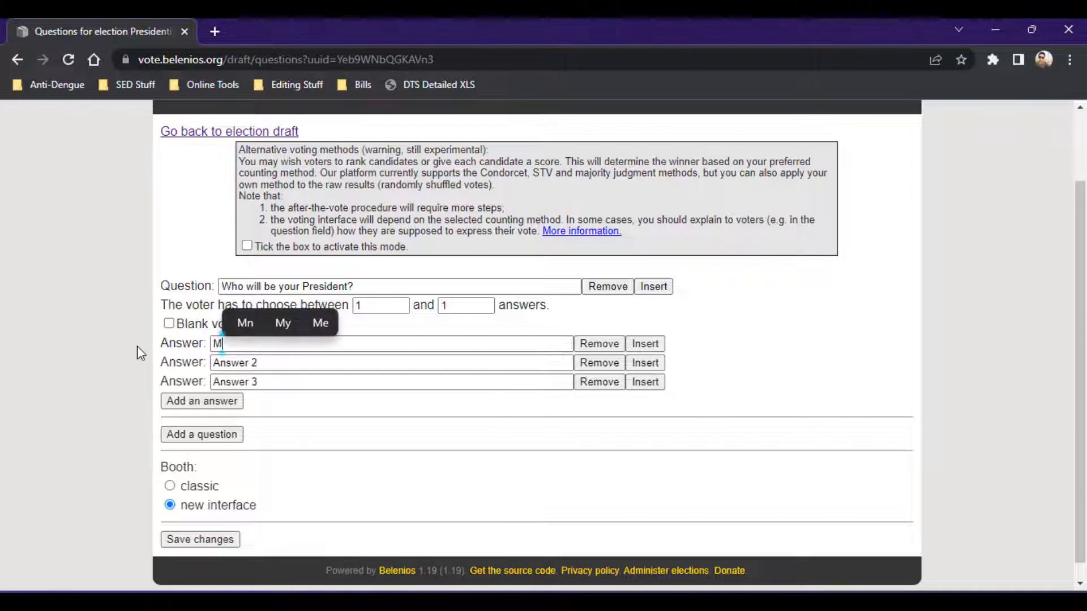
text(cGill)
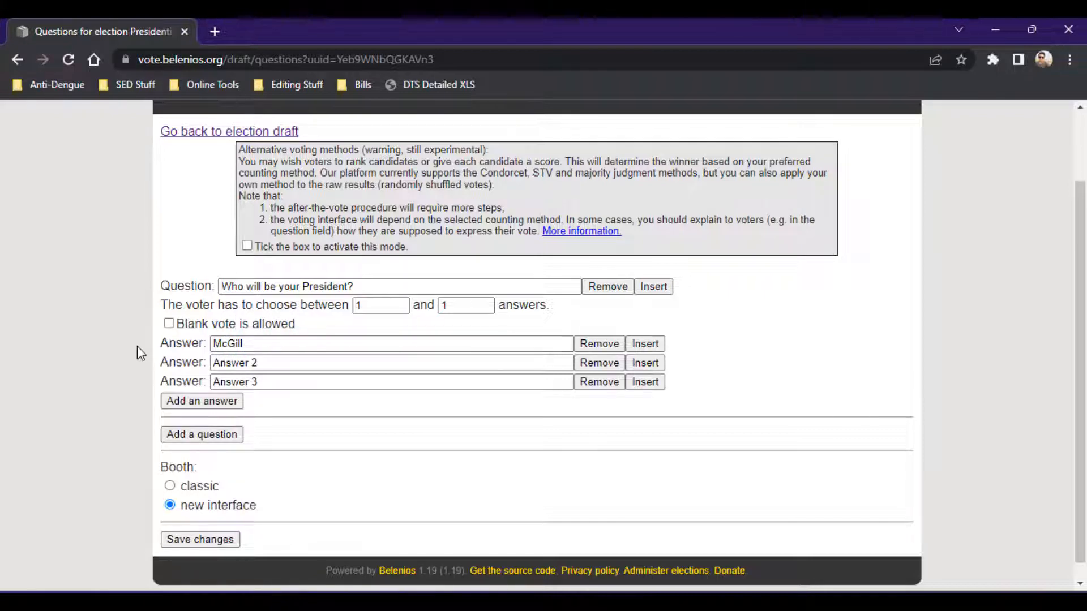
drag(310, 364, 69, 335)
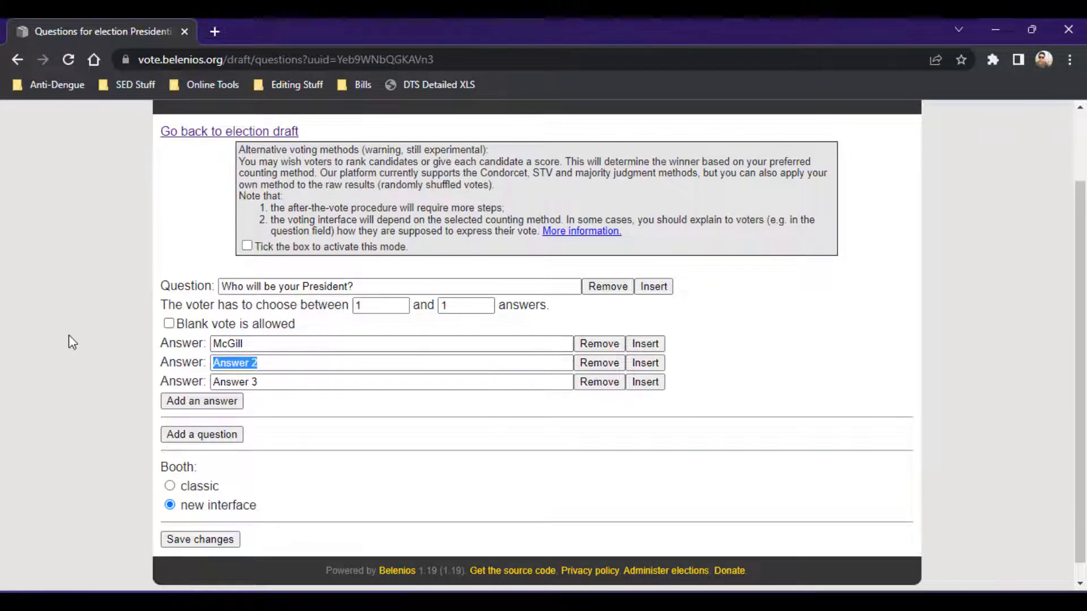
text(Rachel)
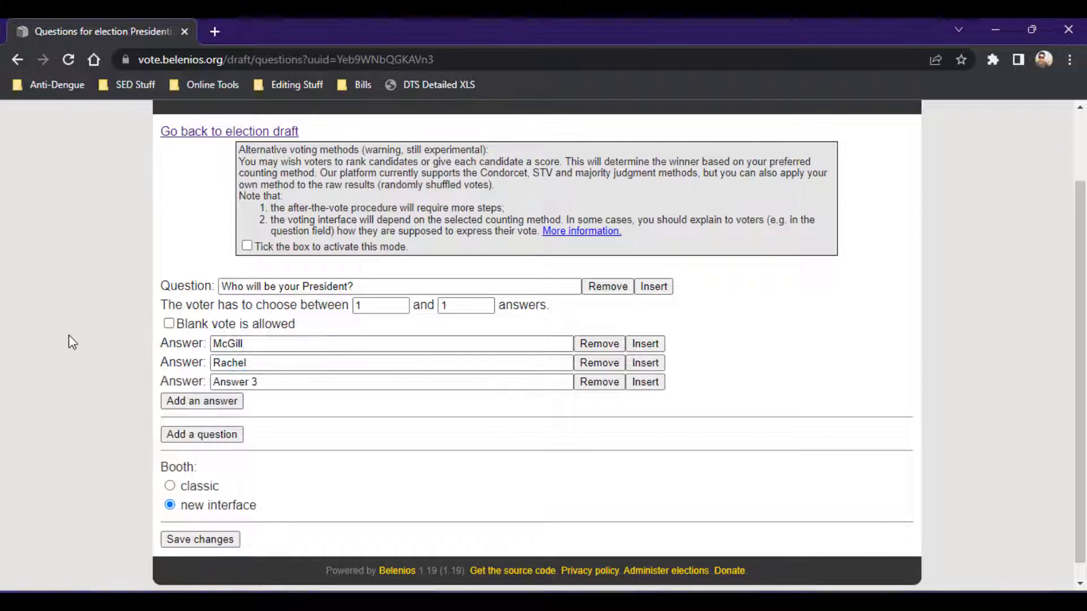
click(264, 379)
drag(264, 380, 125, 373)
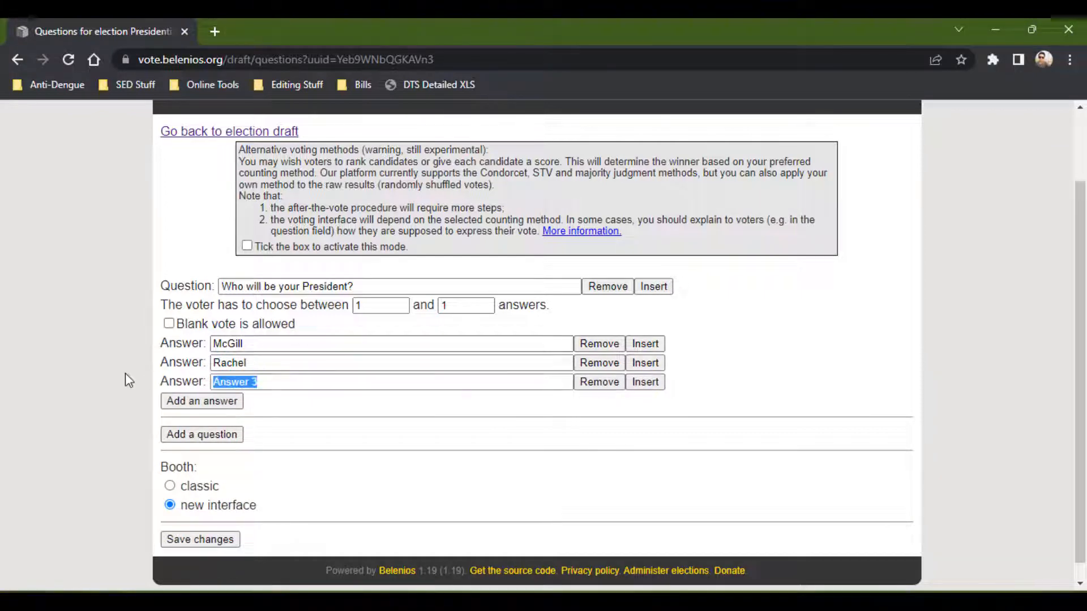
text(Tony)
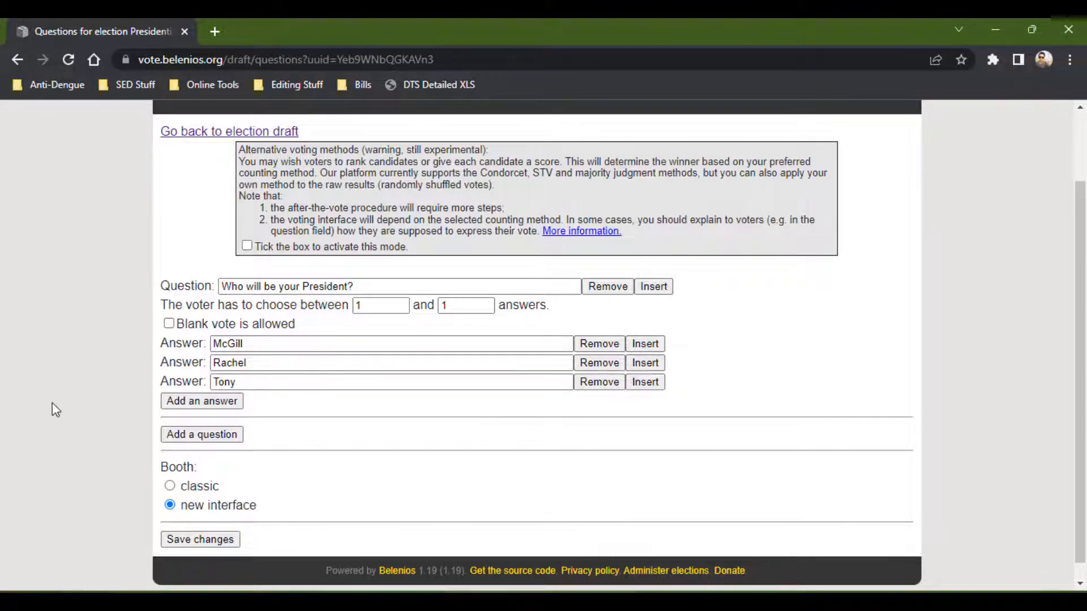
scroll(45, 428, down, 1)
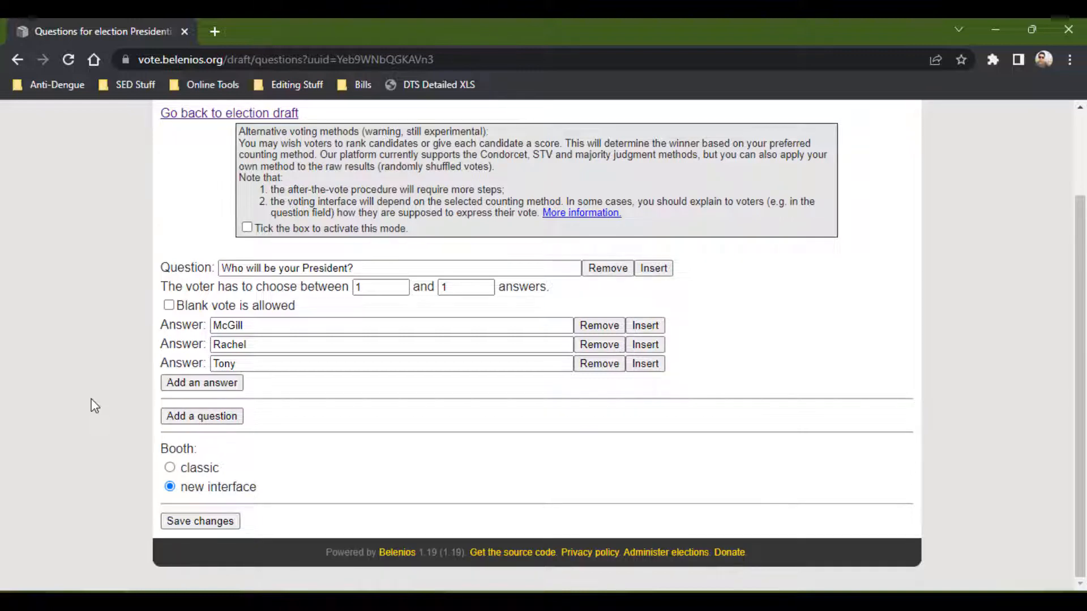
click(190, 522)
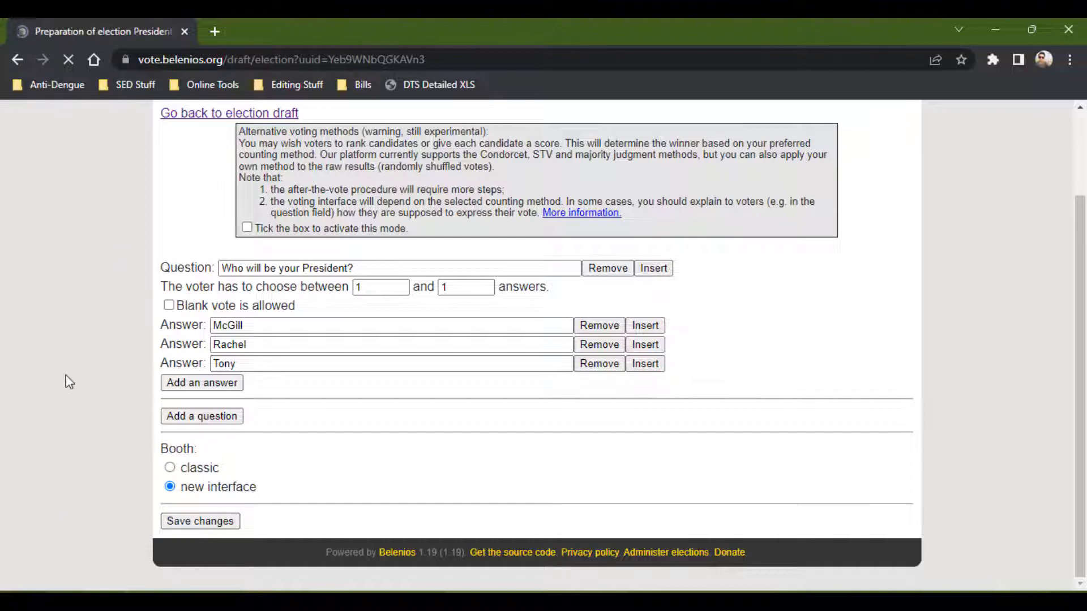
Copy the sample voting credential shown beside the booth preview link.
scroll(69, 382, down, 4)
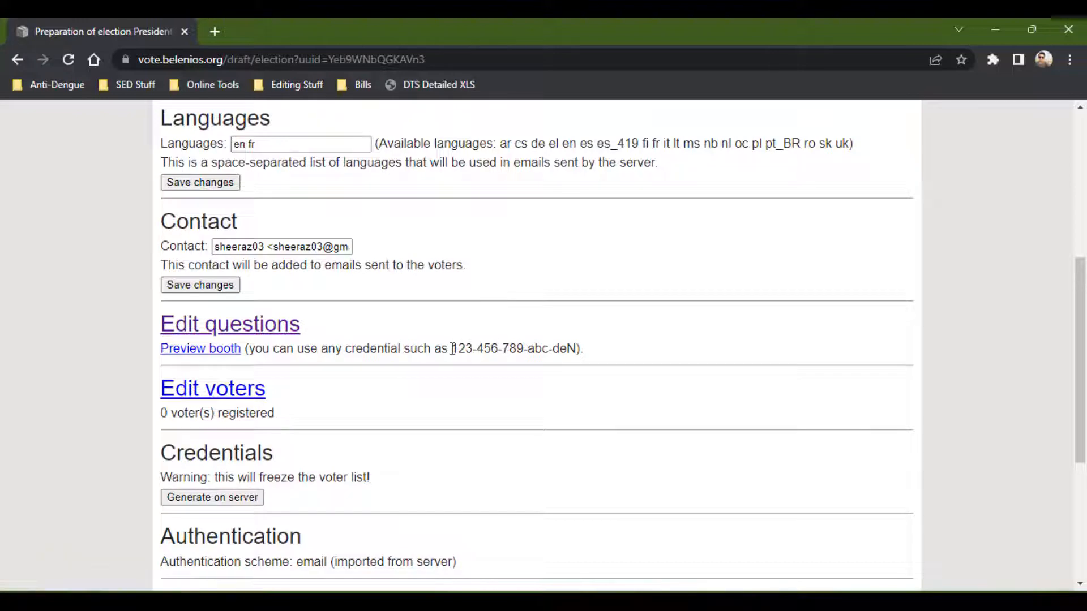
drag(453, 348, 576, 348)
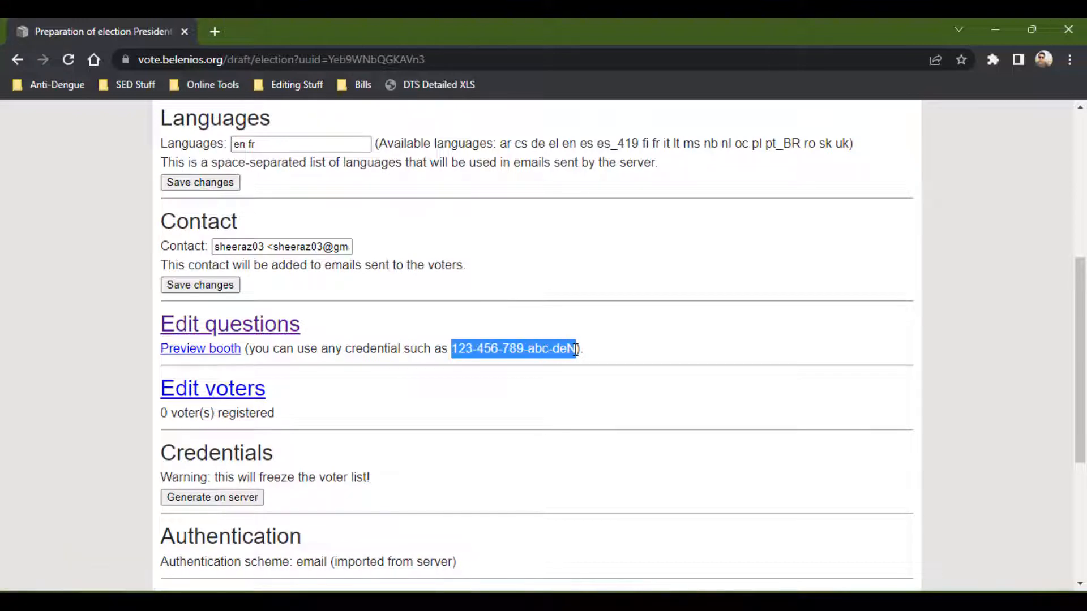
right_click(516, 347)
click(572, 143)
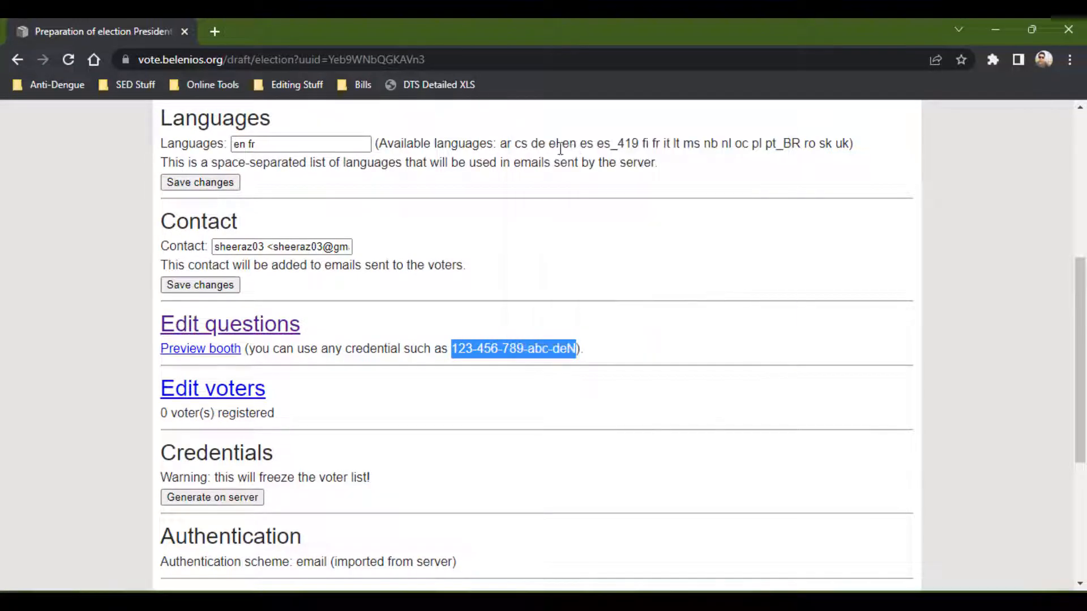
click(23, 344)
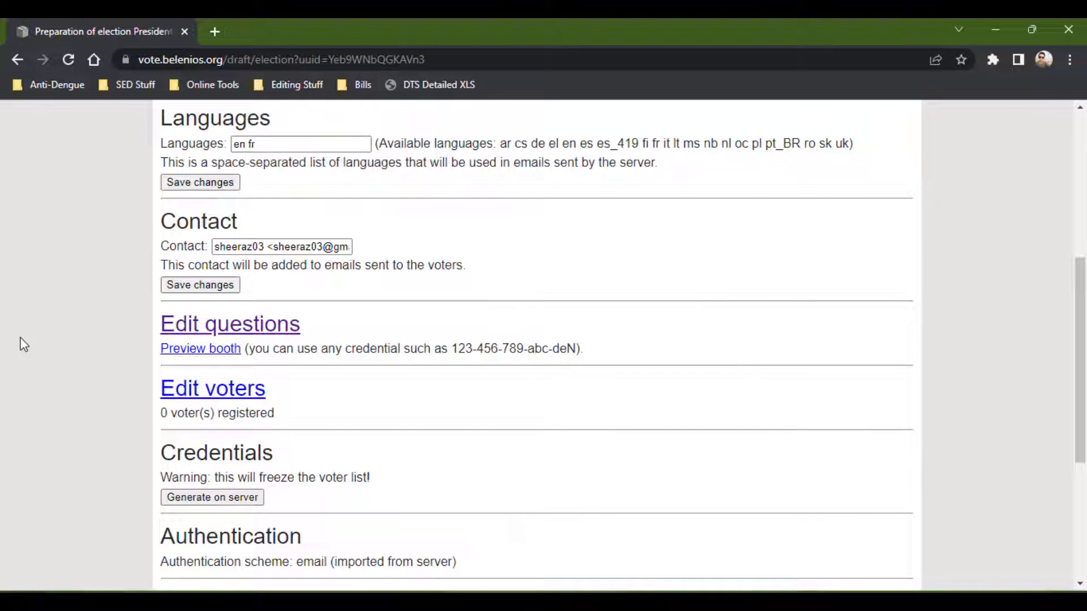
Open the booth preview in a new tab.
right_click(214, 352)
click(263, 138)
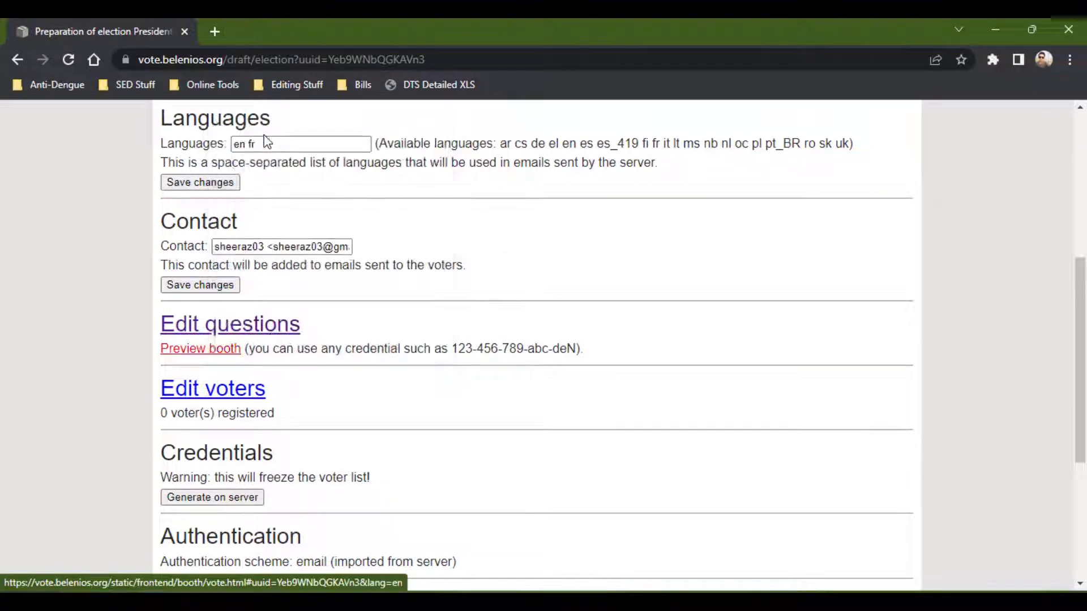
click(249, 31)
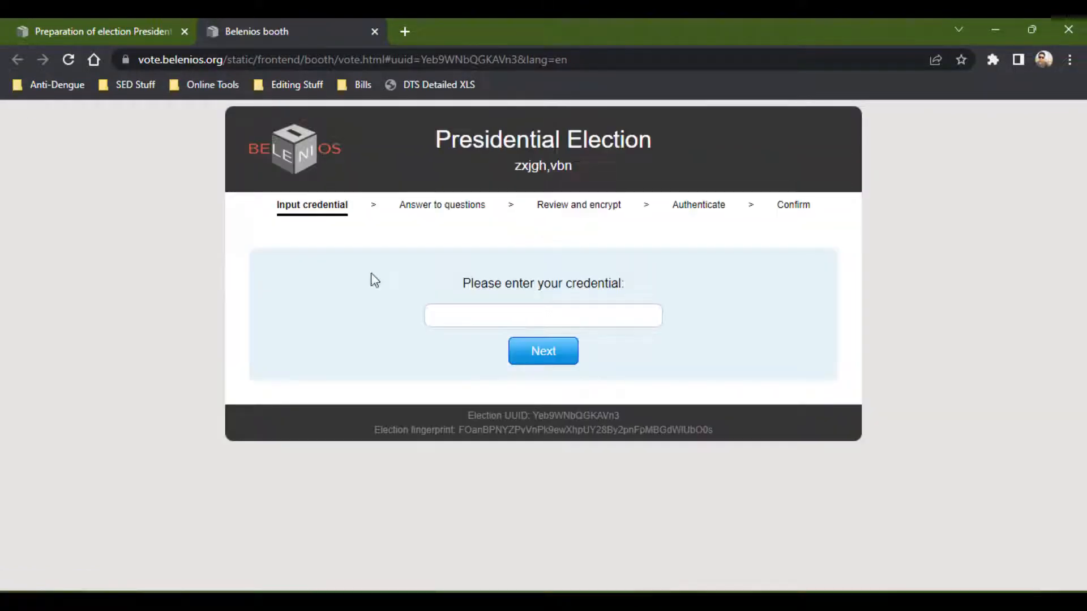
Paste the sample voting credential into the booth's credential field and continue to the questions.
click(522, 316)
click(100, 21)
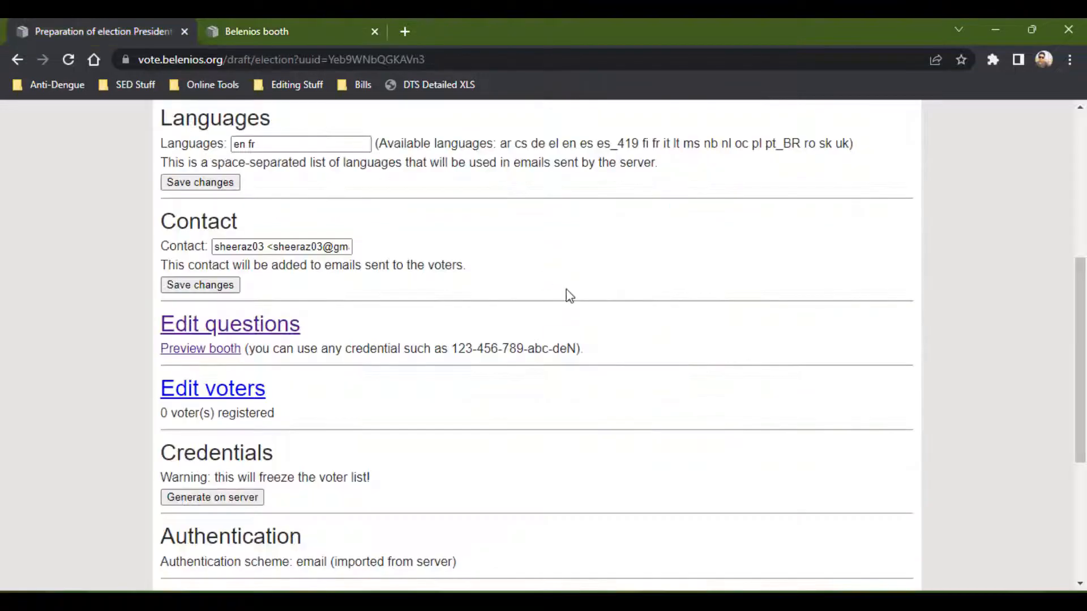
drag(454, 348, 575, 346)
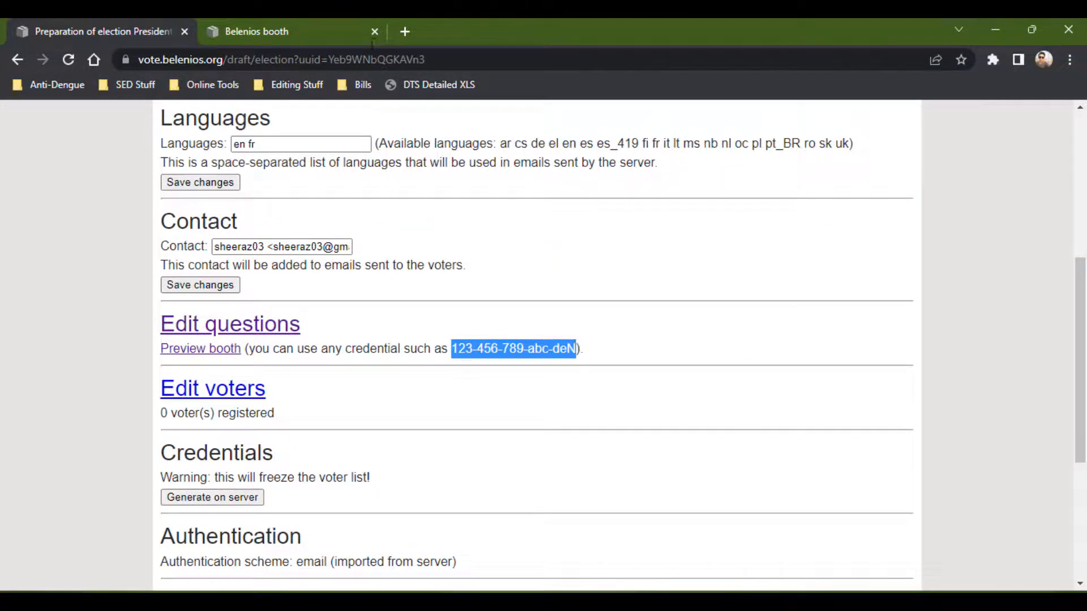
drag(298, 25, 447, 341)
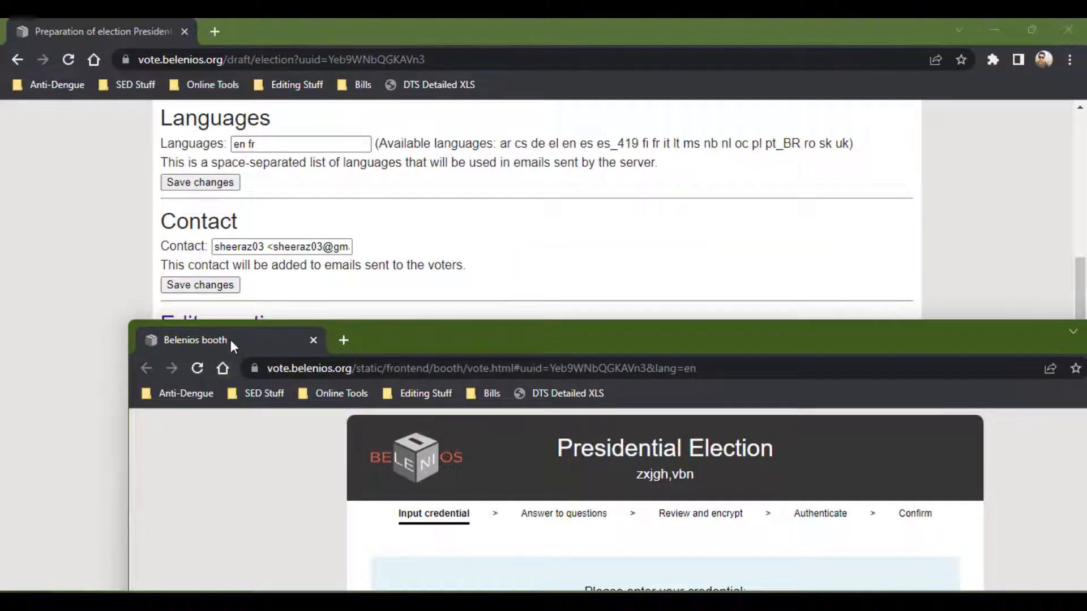
drag(230, 339, 230, 22)
key(ctrl+v)
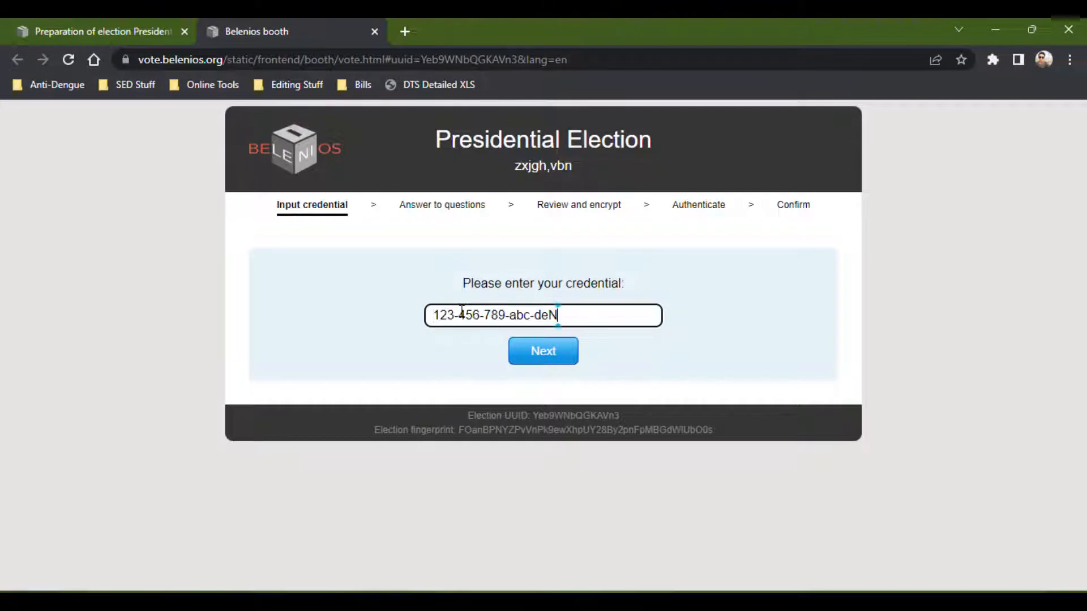
click(530, 357)
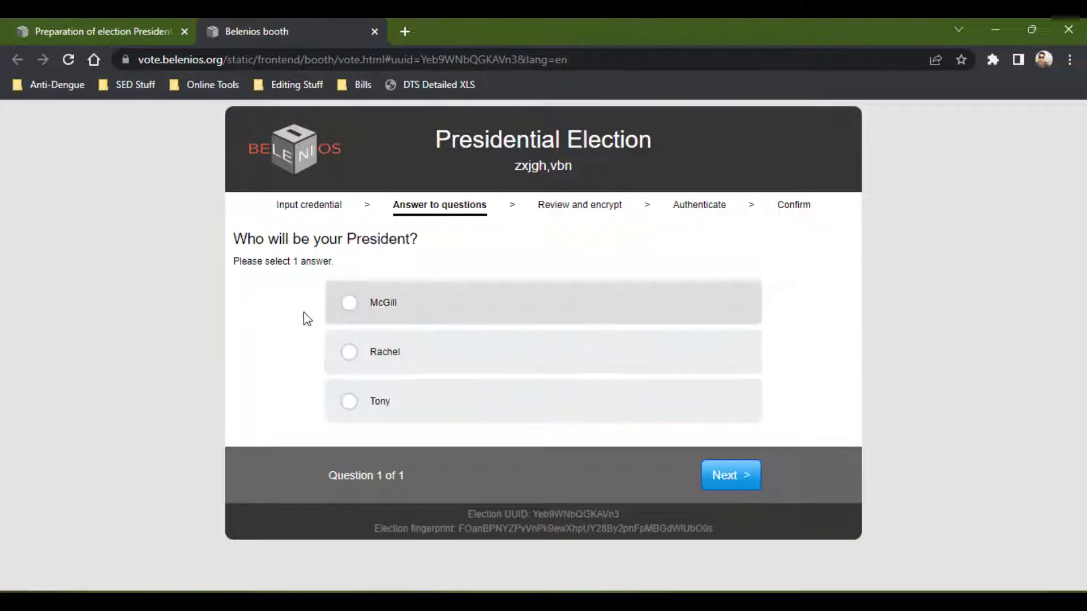
Select McGill as the answer in the booth preview and advance to the ballot review.
click(350, 306)
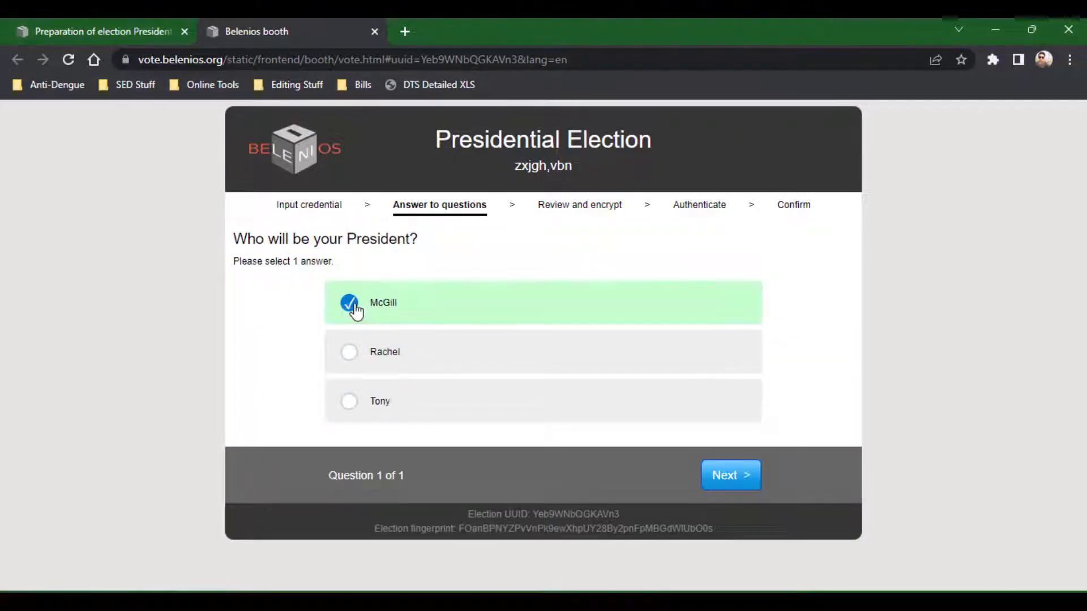
click(350, 355)
click(350, 404)
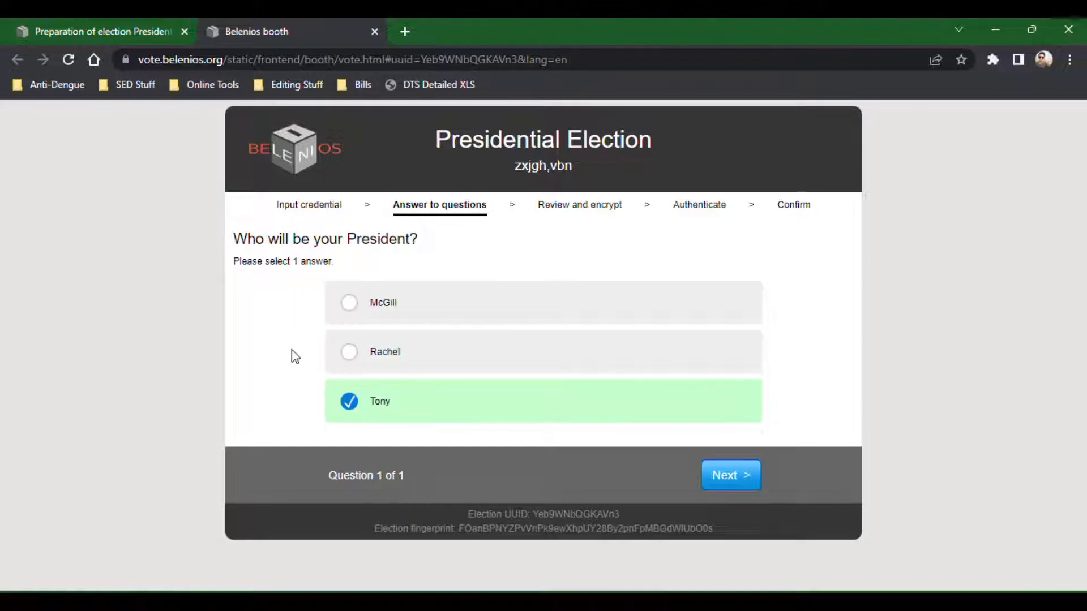
click(351, 306)
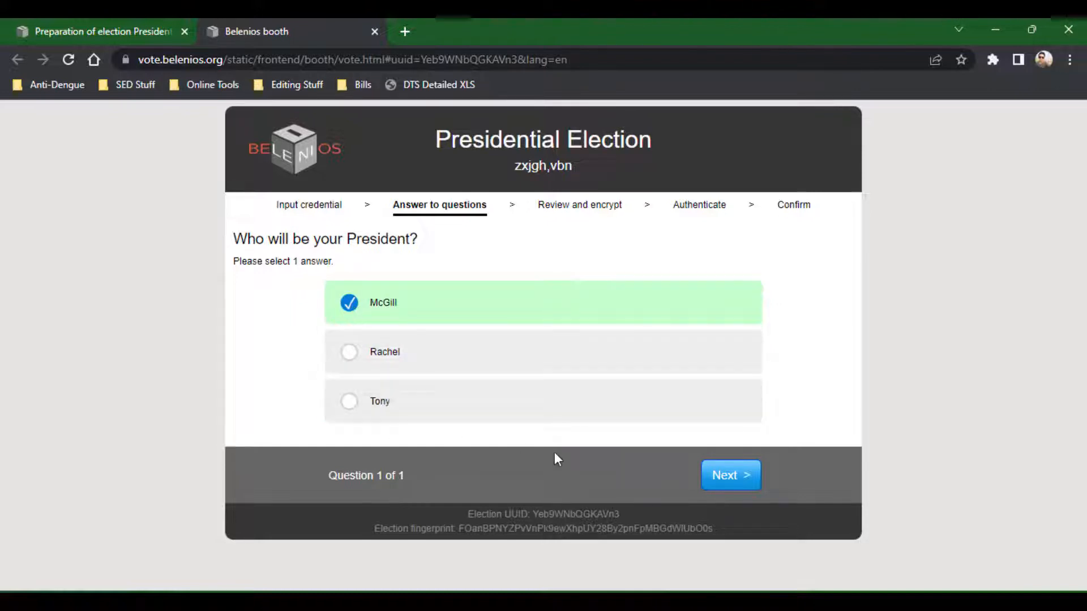
click(725, 477)
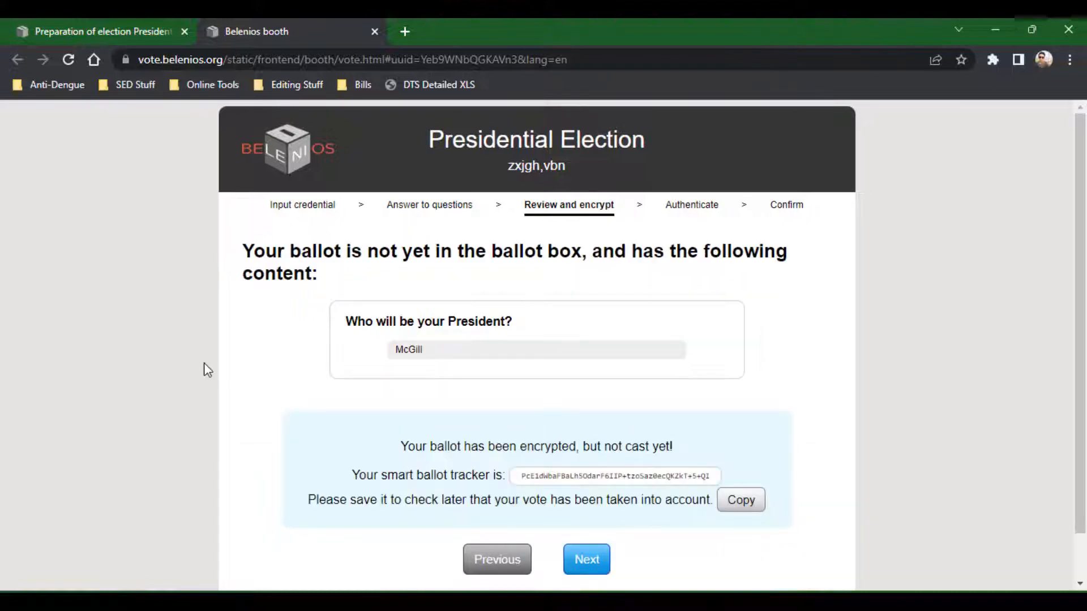
Proceed from the encrypted ballot review and close the booth preview tab.
scroll(204, 363, down, 1)
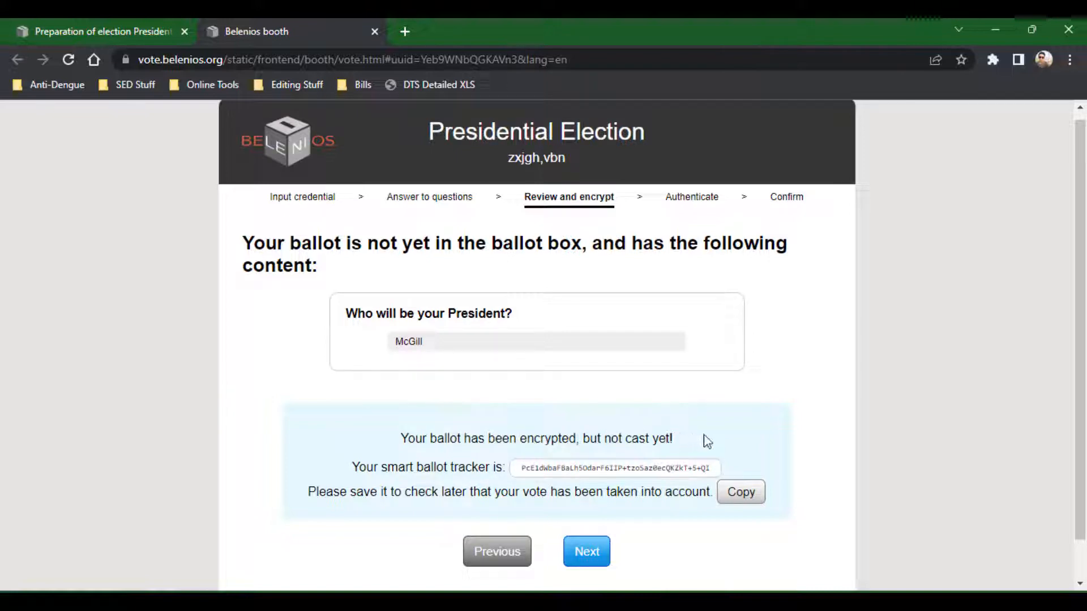
scroll(704, 440, down, 1)
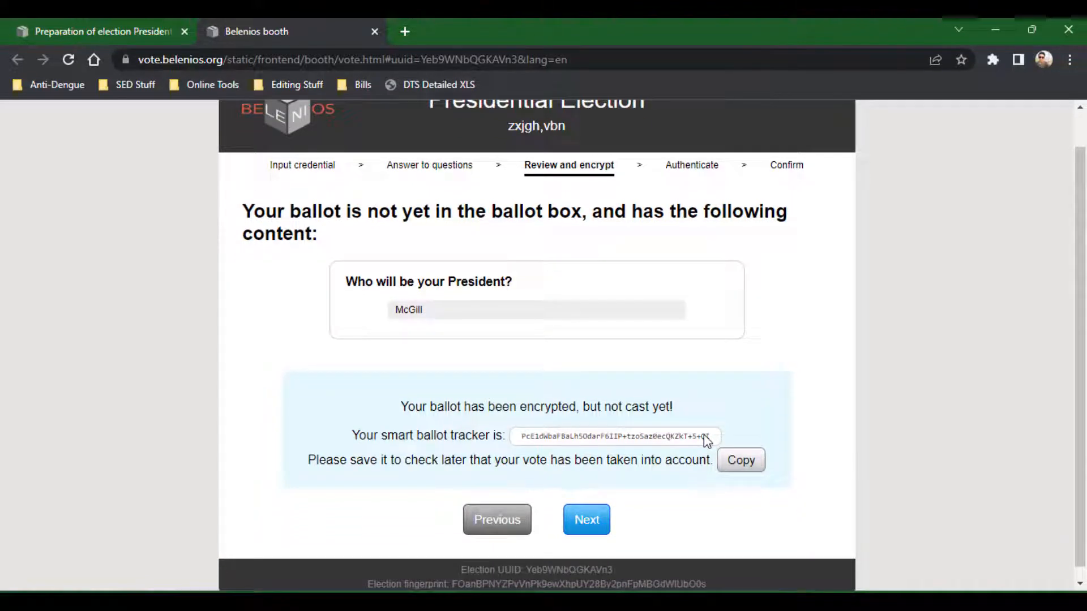
scroll(705, 440, up, 1)
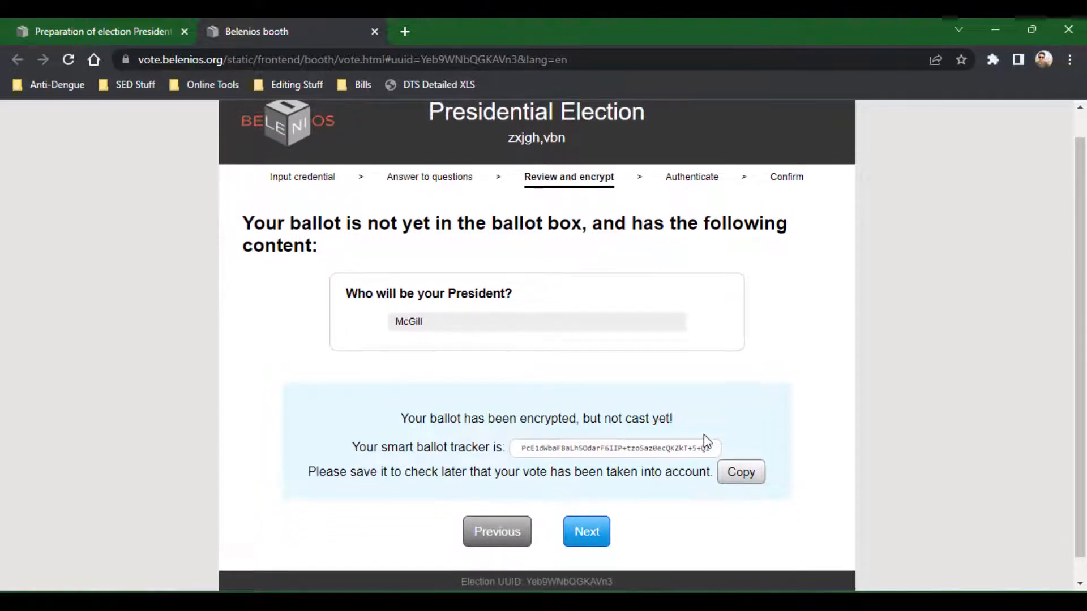
click(602, 534)
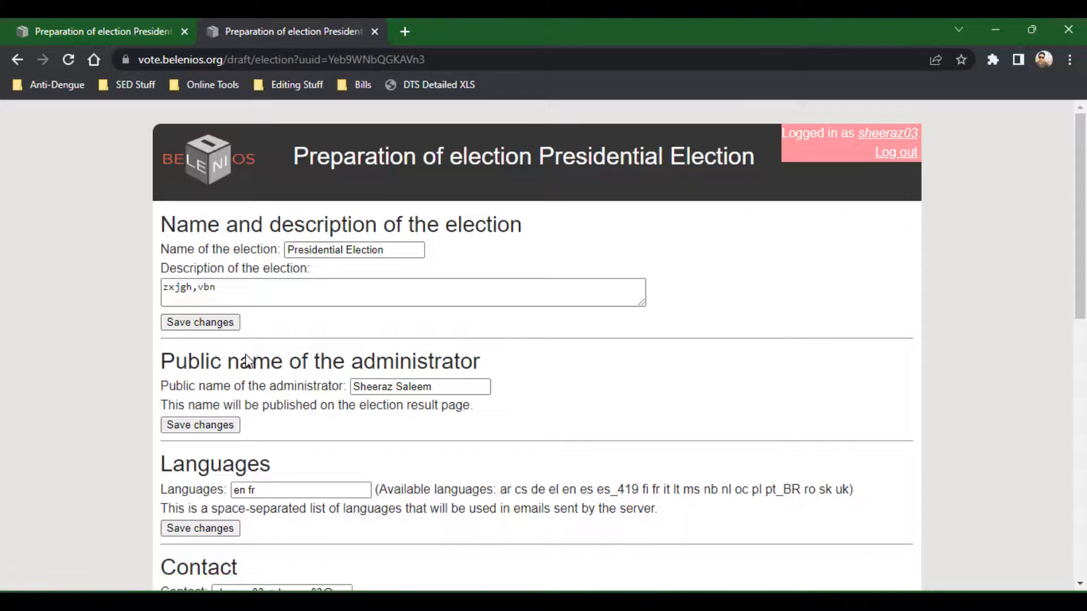
scroll(117, 353, down, 6)
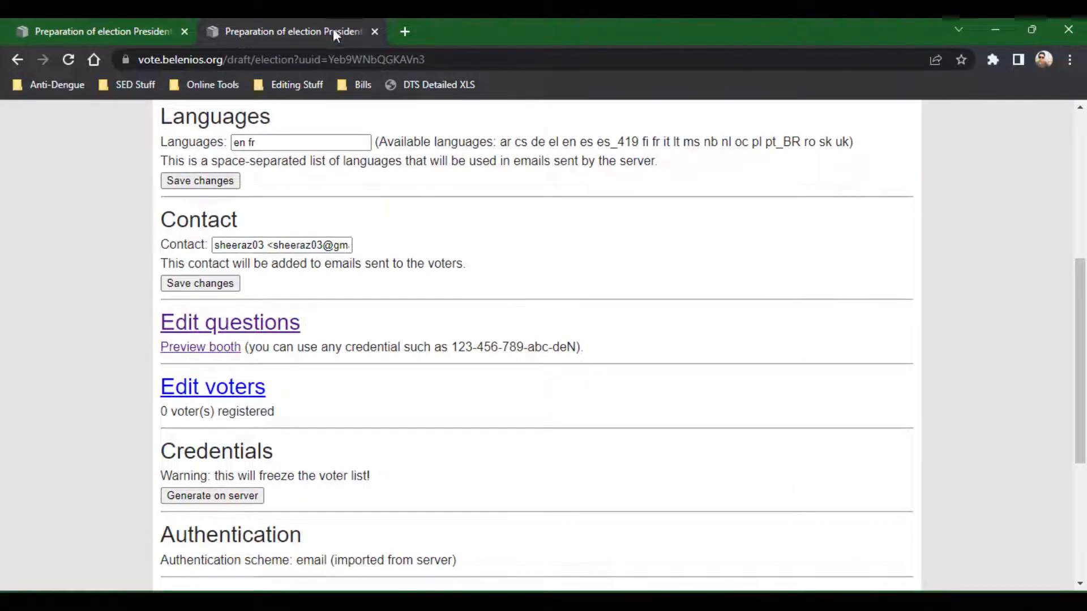
click(374, 32)
click(86, 345)
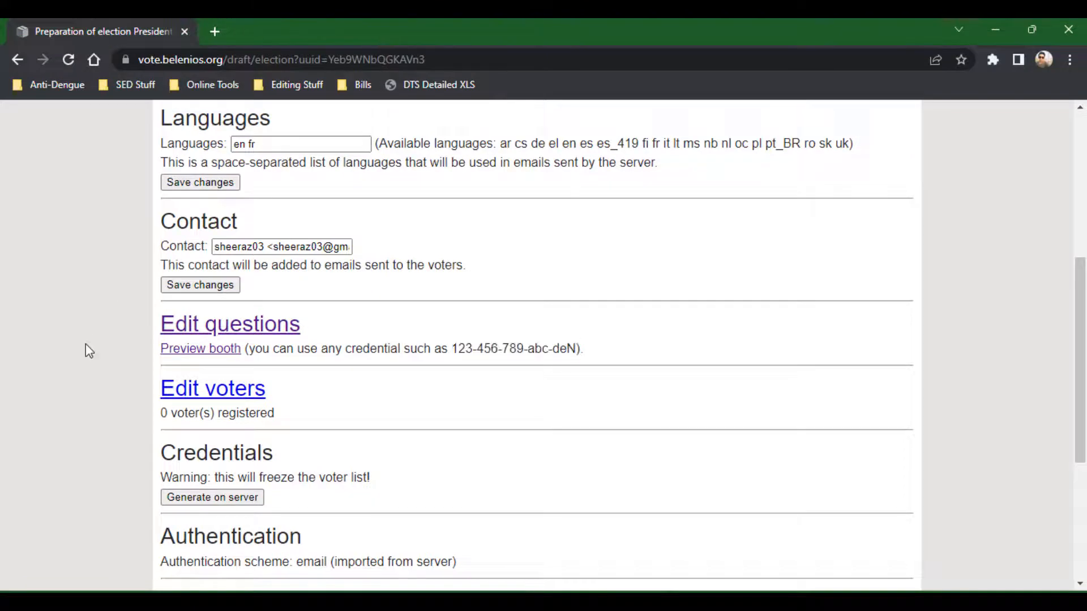
Open the voter editor for the election and read its instructions for entering voter identities.
scroll(86, 344, down, 2)
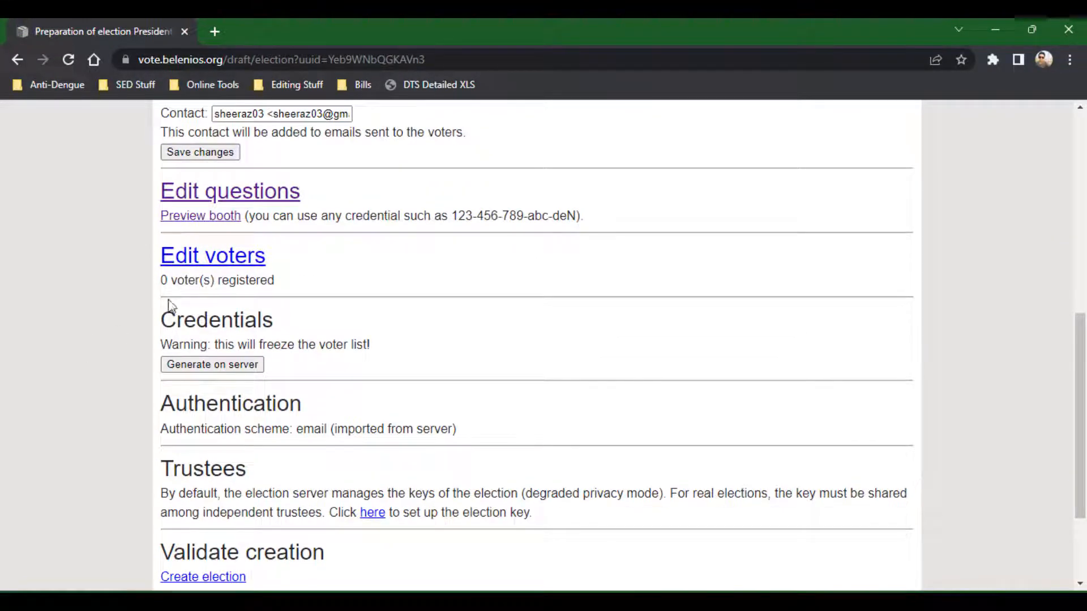
click(195, 259)
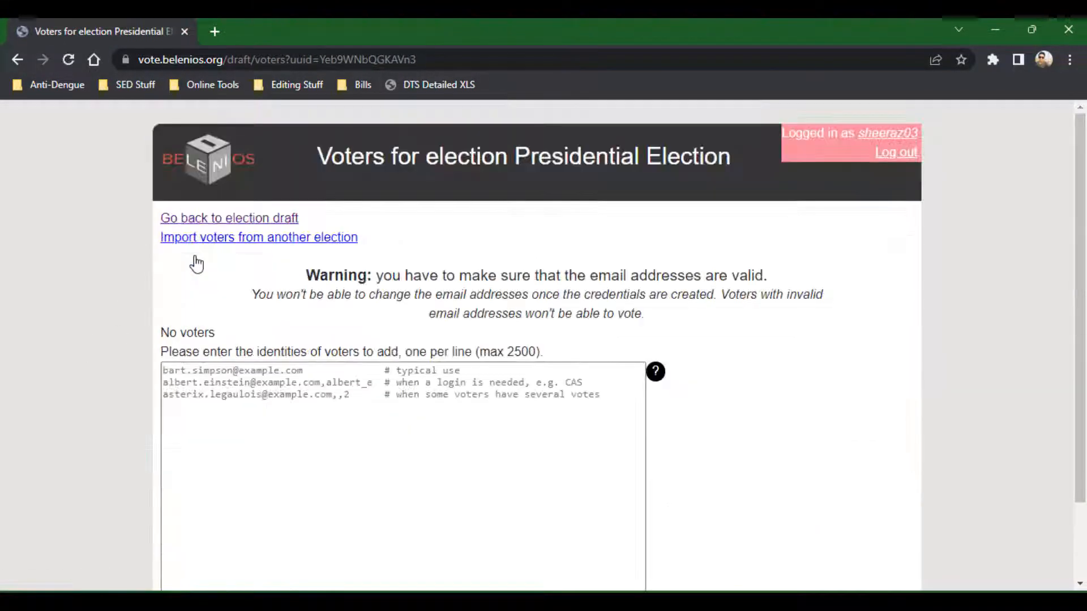
scroll(112, 358, down, 2)
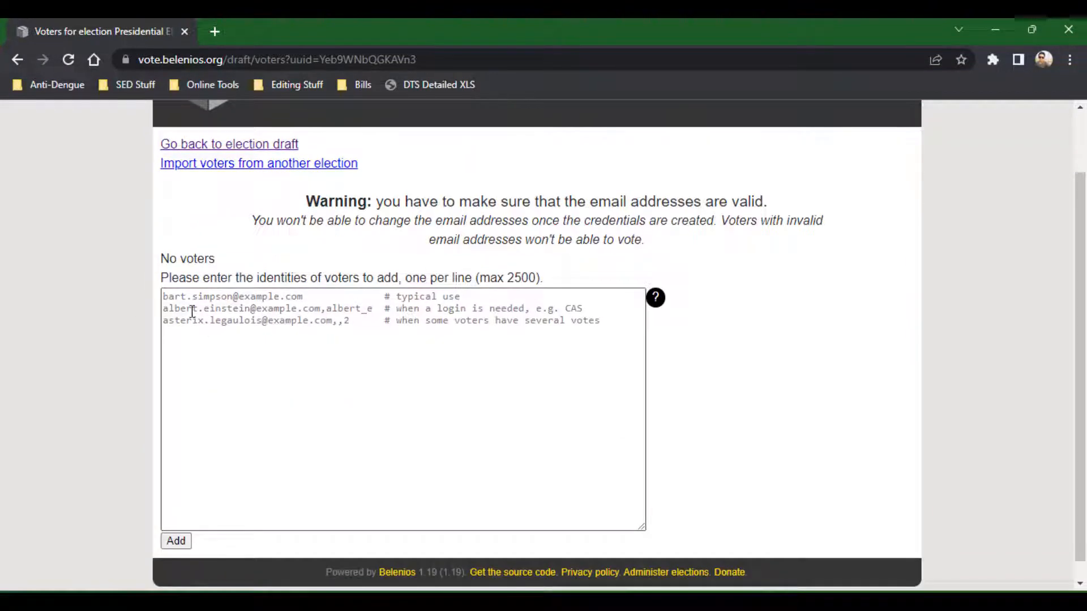
key(alt+Tab)
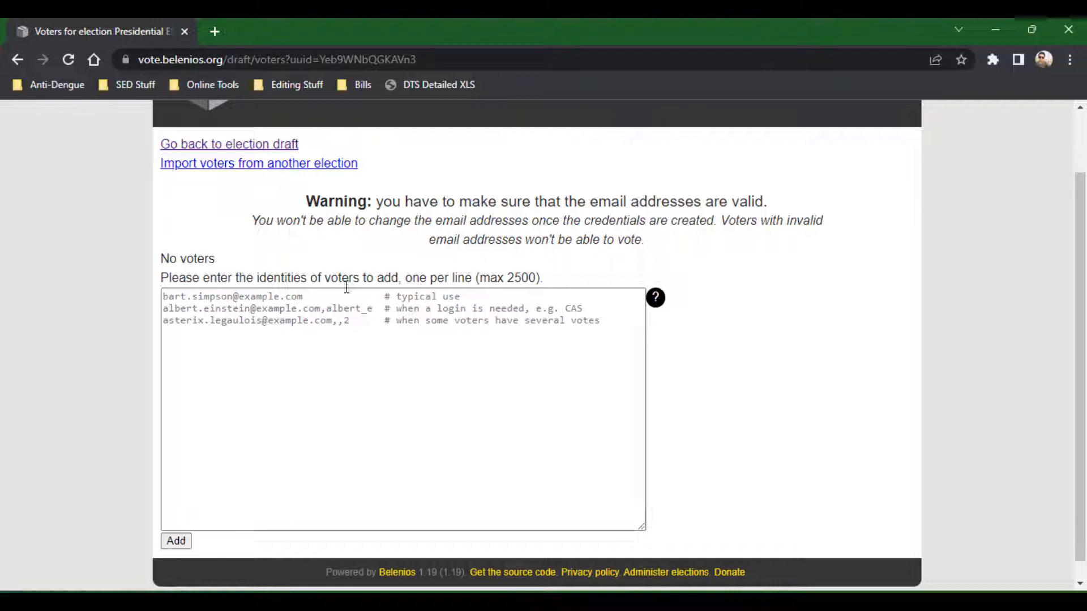
drag(490, 279, 550, 276)
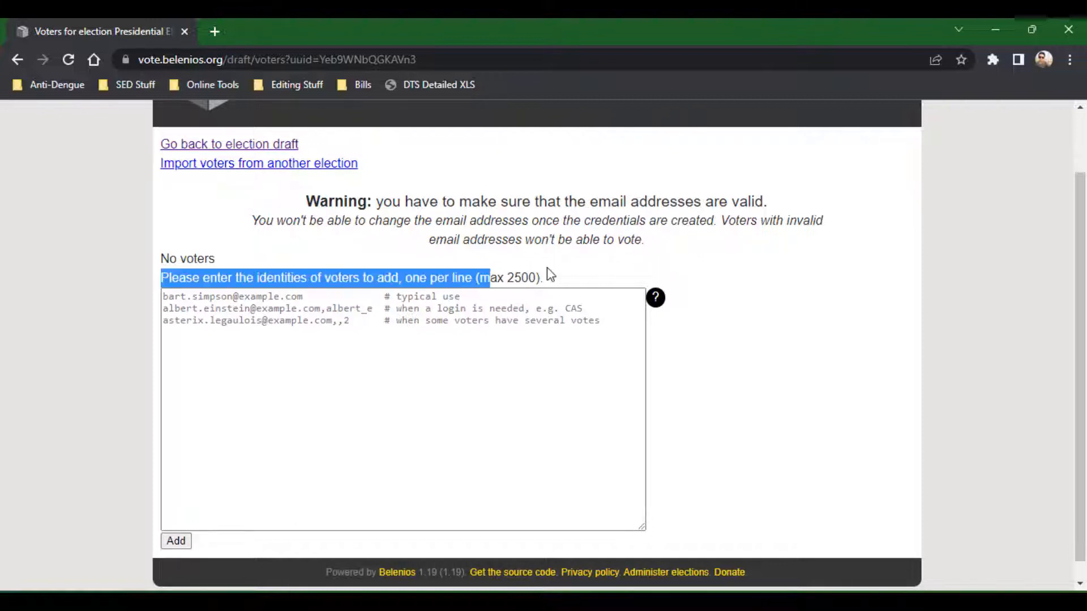
click(550, 276)
click(420, 312)
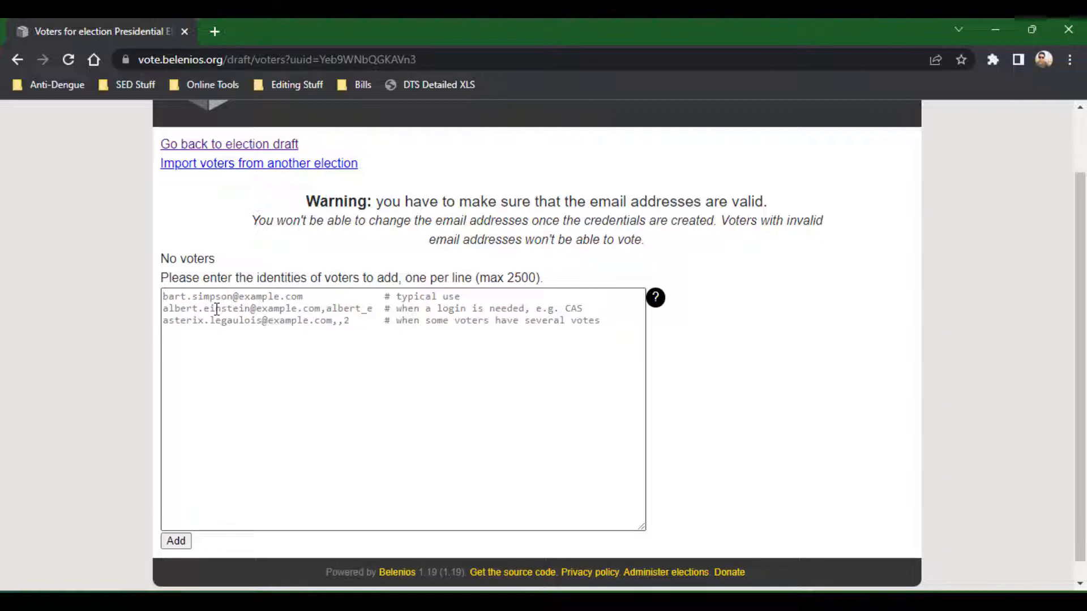
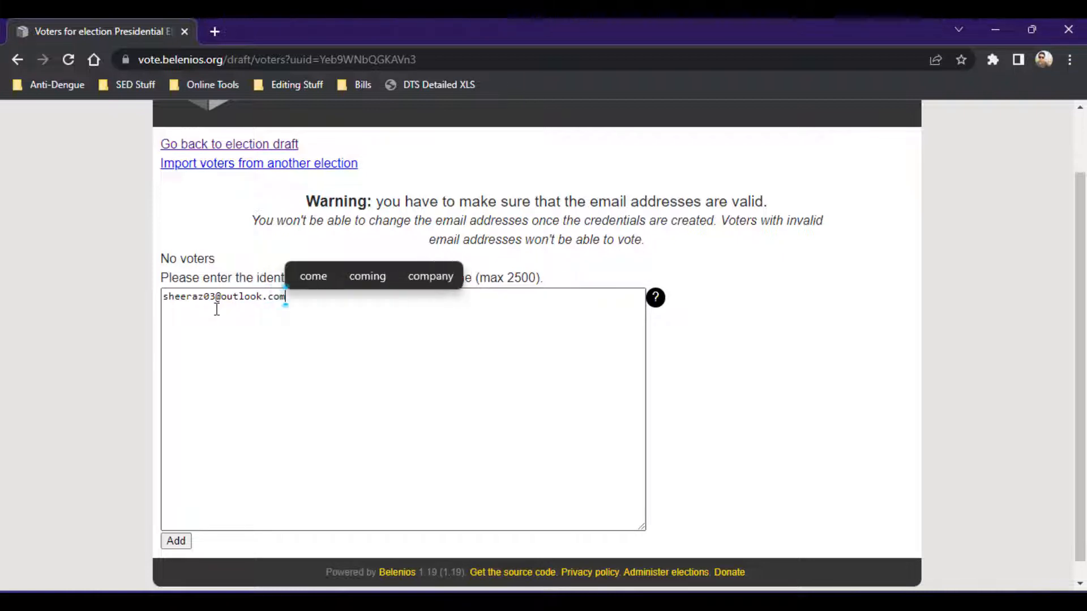
Enter two voter e-mail addresses, one per line, in the identities box and add them as voters.
key(Return)
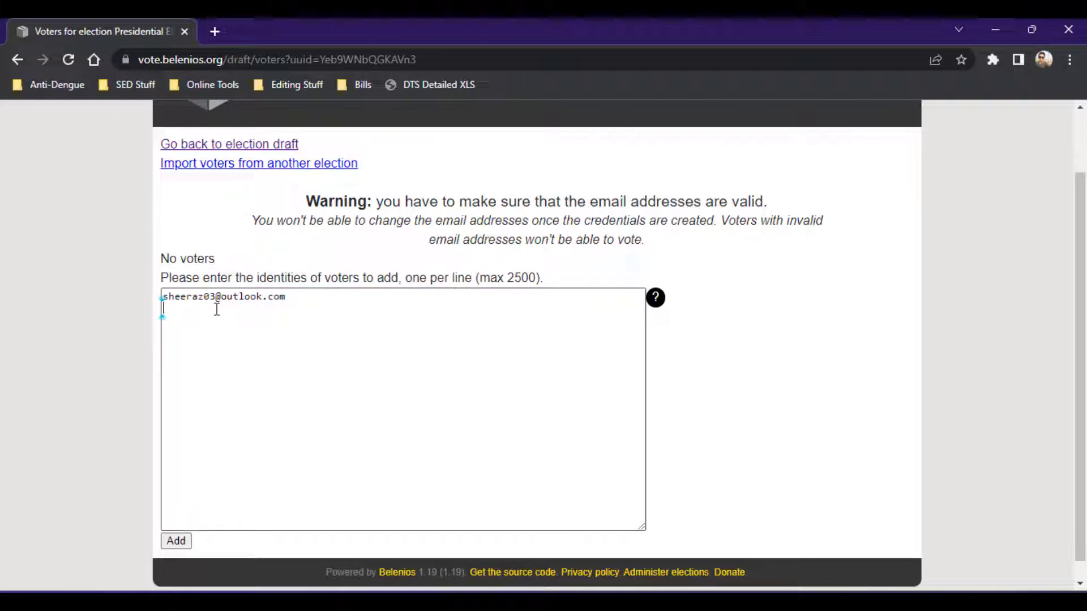
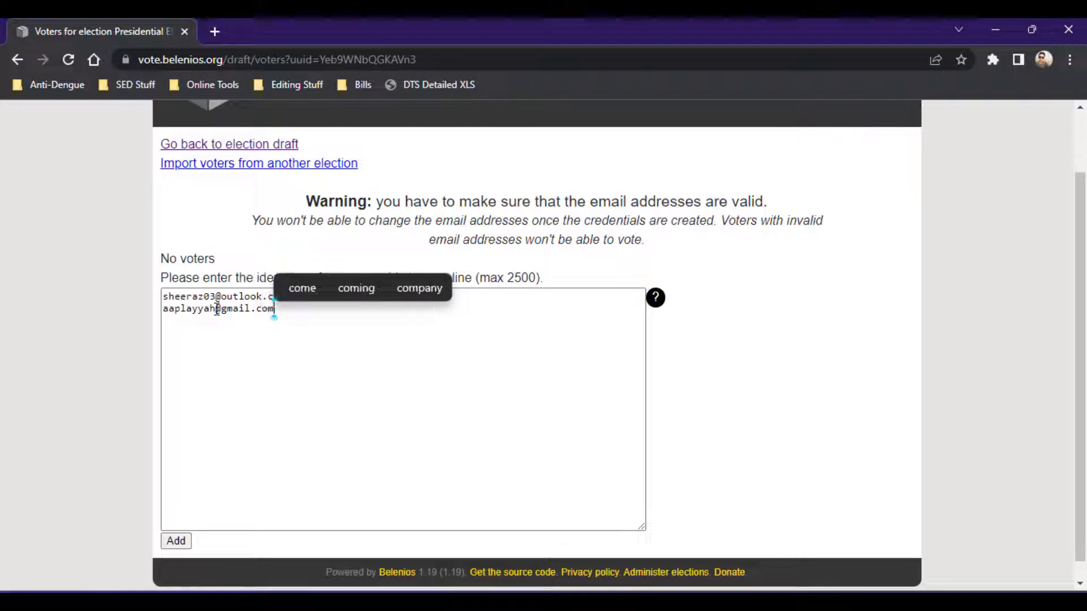
click(182, 540)
Scroll through the voter page to review the list of added voter identities.
scroll(34, 380, down, 3)
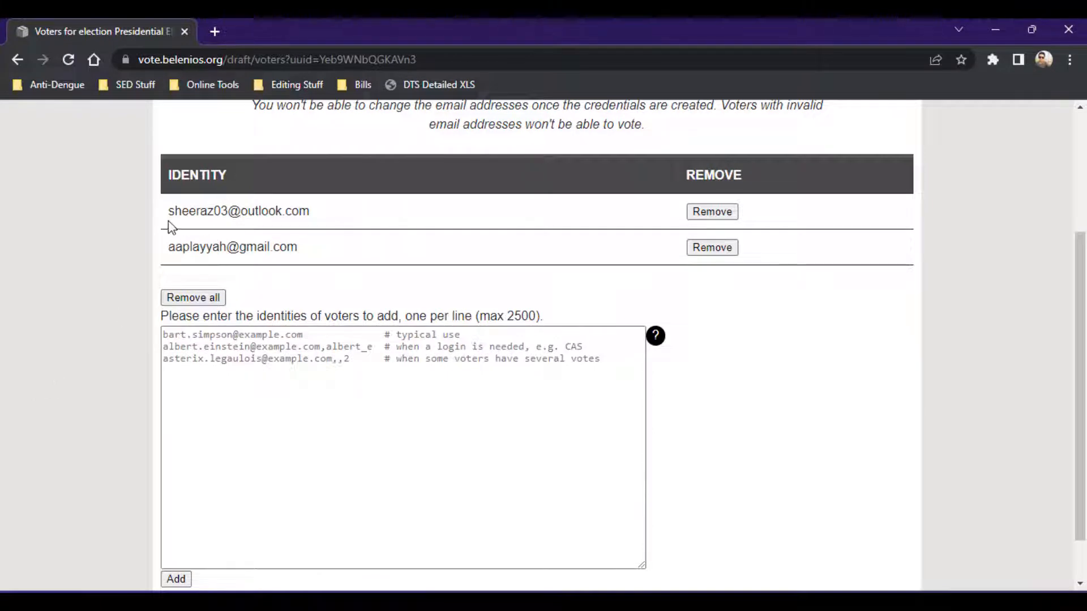
scroll(168, 220, up, 1)
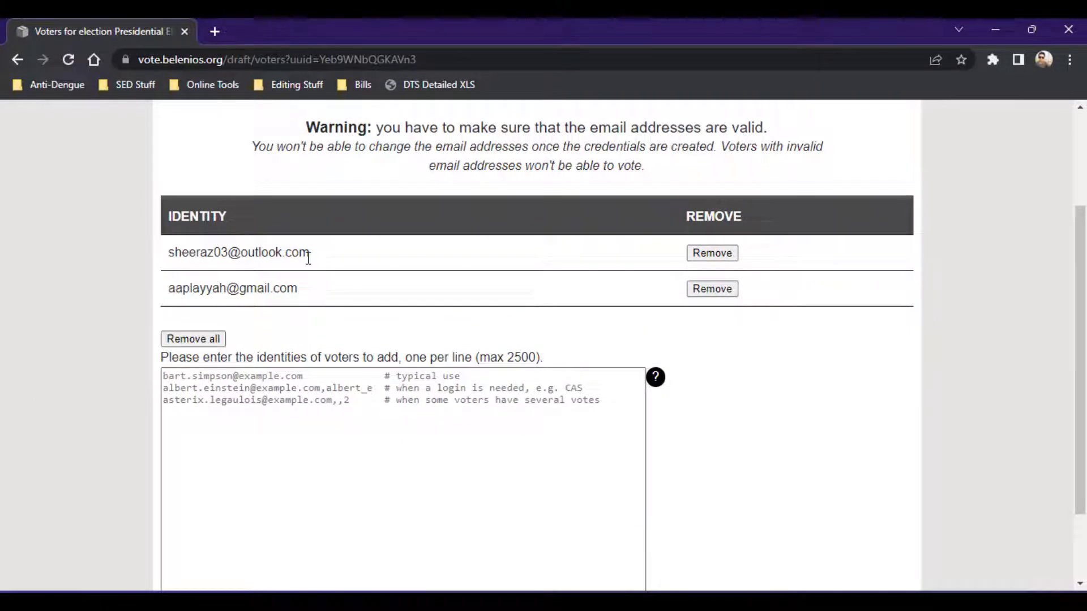
scroll(170, 255, up, 1)
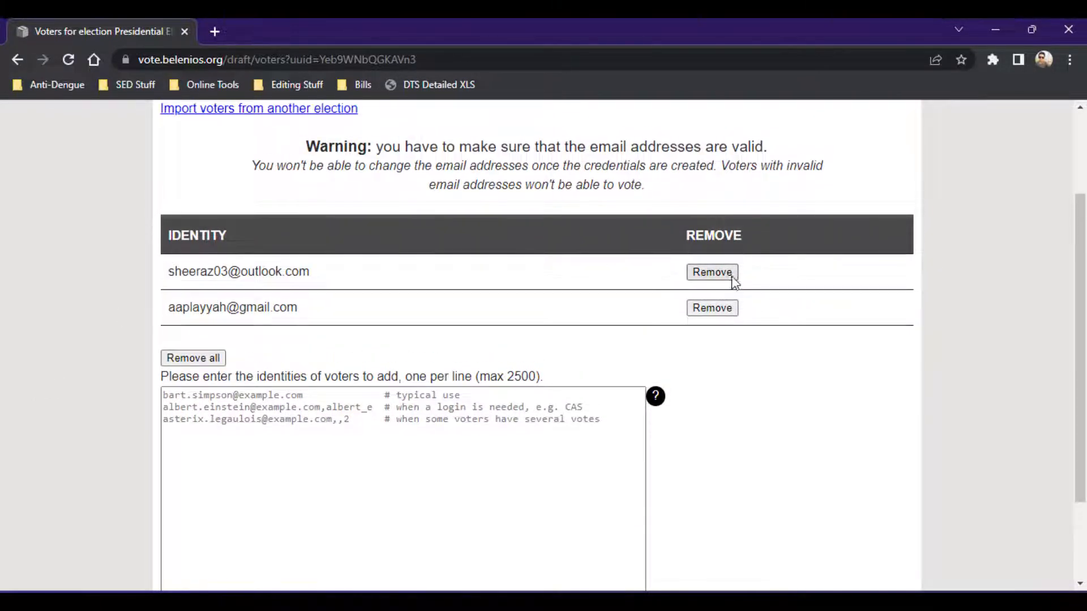
scroll(290, 287, down, 2)
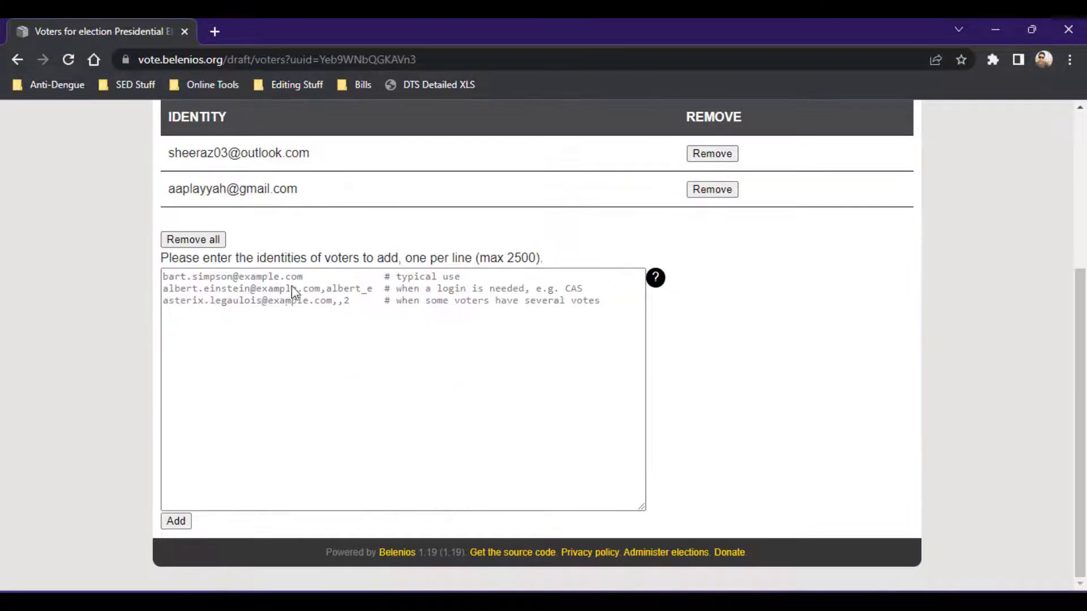
scroll(182, 457, up, 1)
scroll(181, 457, up, 4)
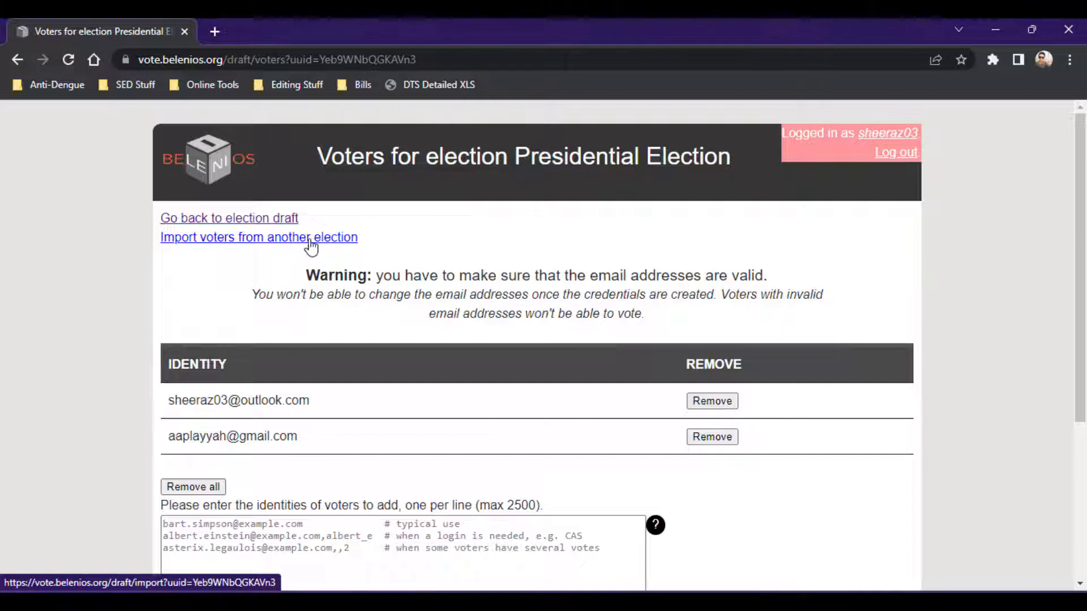
Try to import voters from the archived election Test Elections.
click(271, 238)
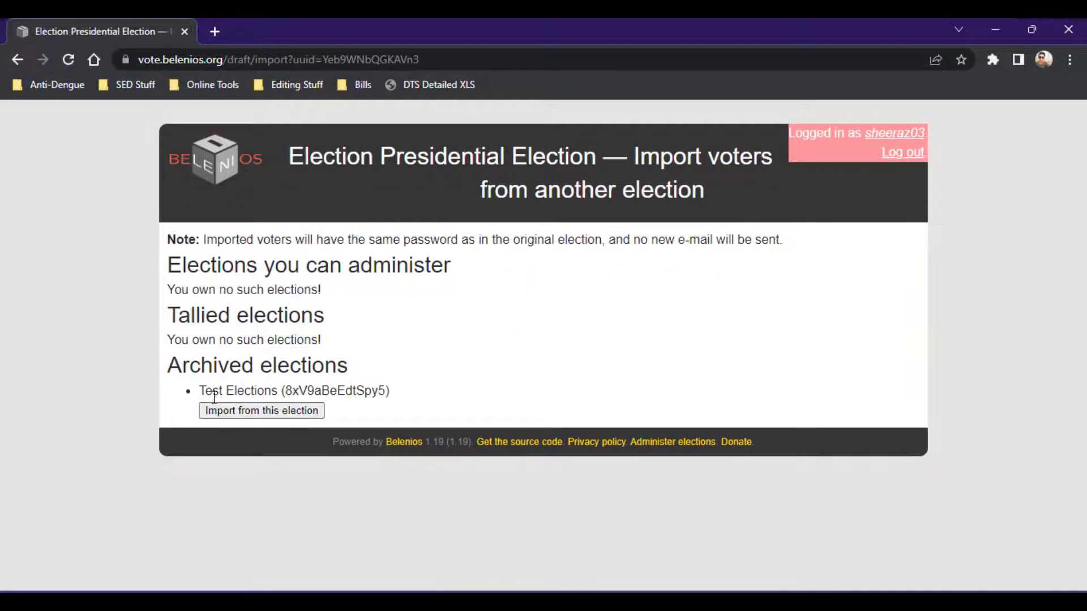
drag(198, 395, 396, 397)
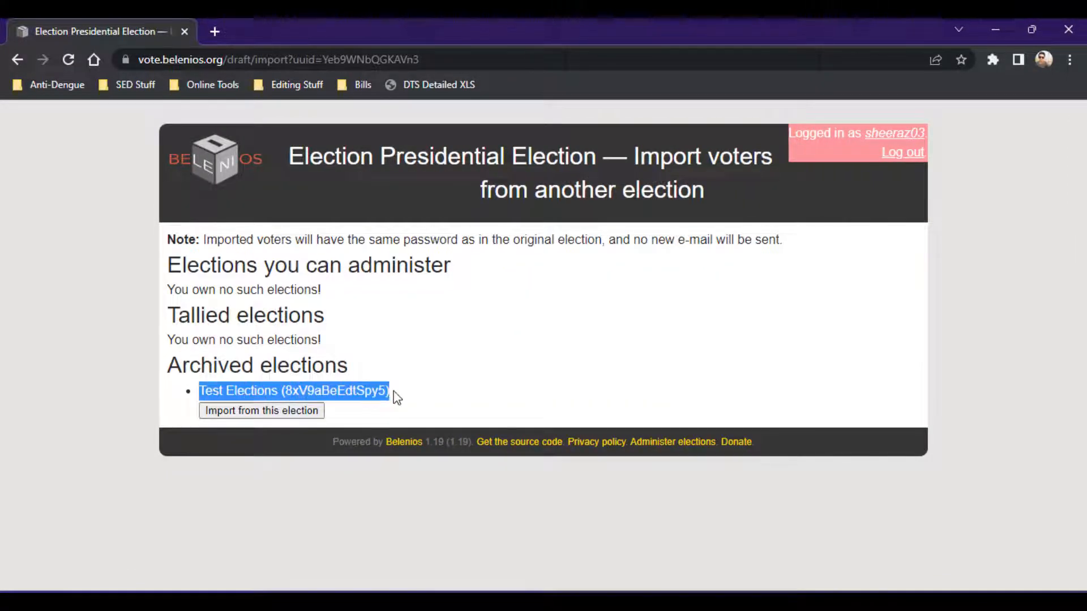
click(396, 398)
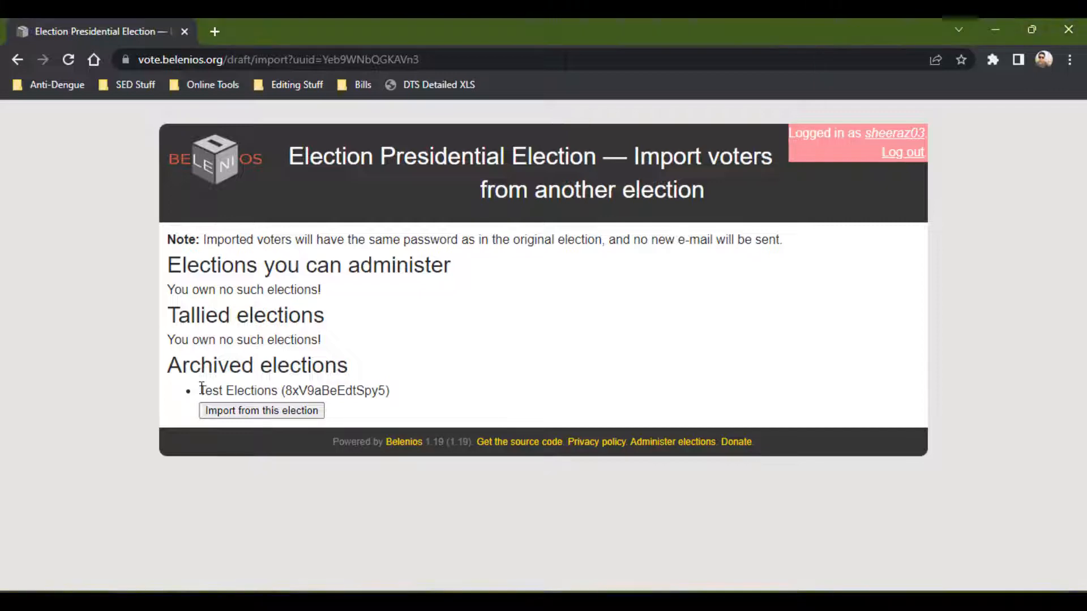
drag(201, 389, 272, 385)
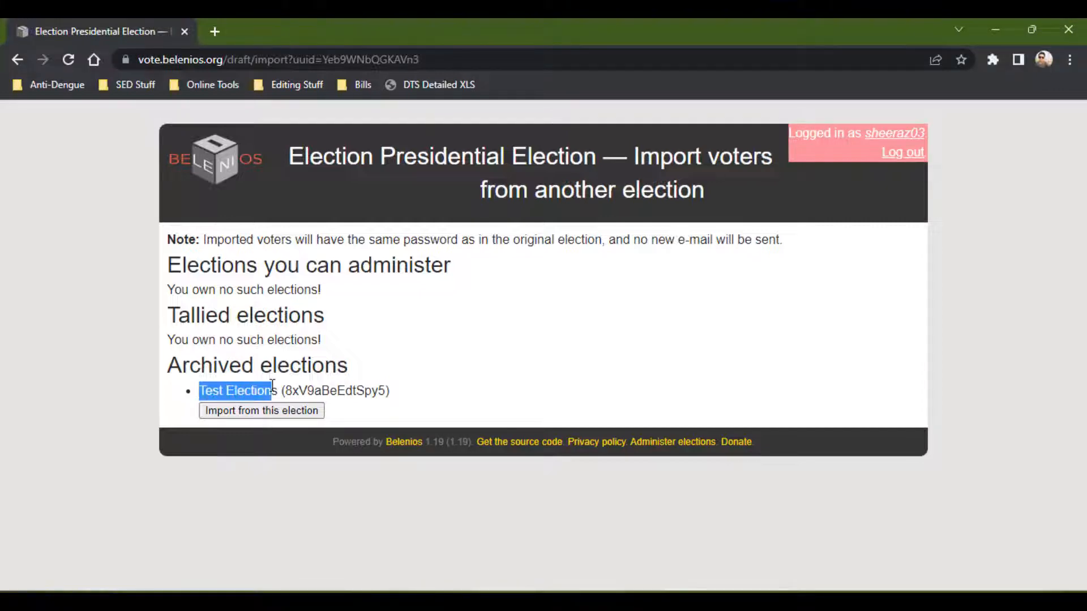
click(289, 416)
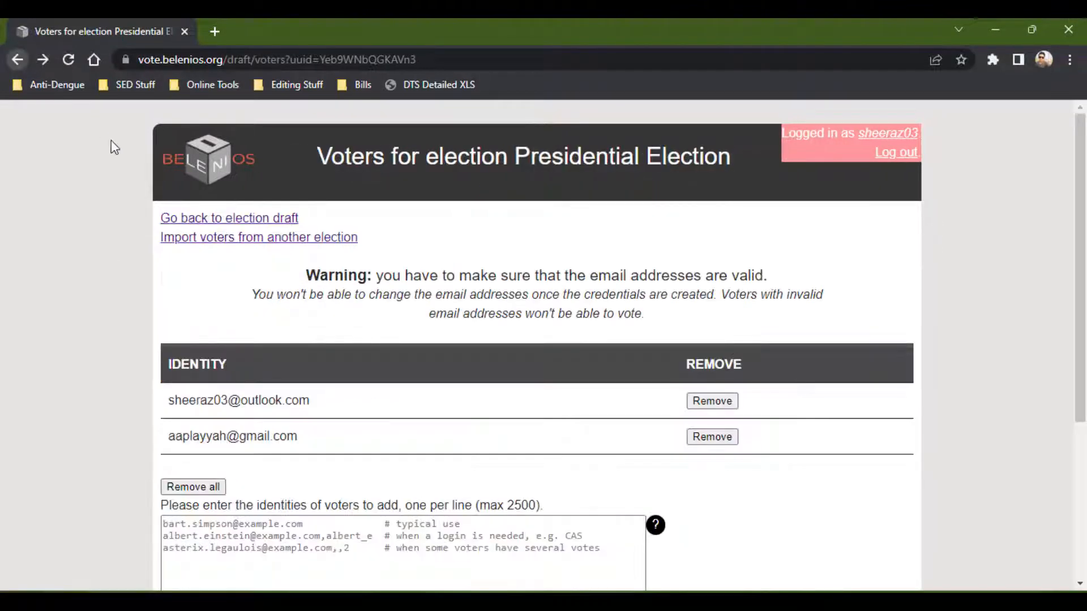
Return to the election draft, generate the voter credentials on the server, and proceed back.
click(195, 219)
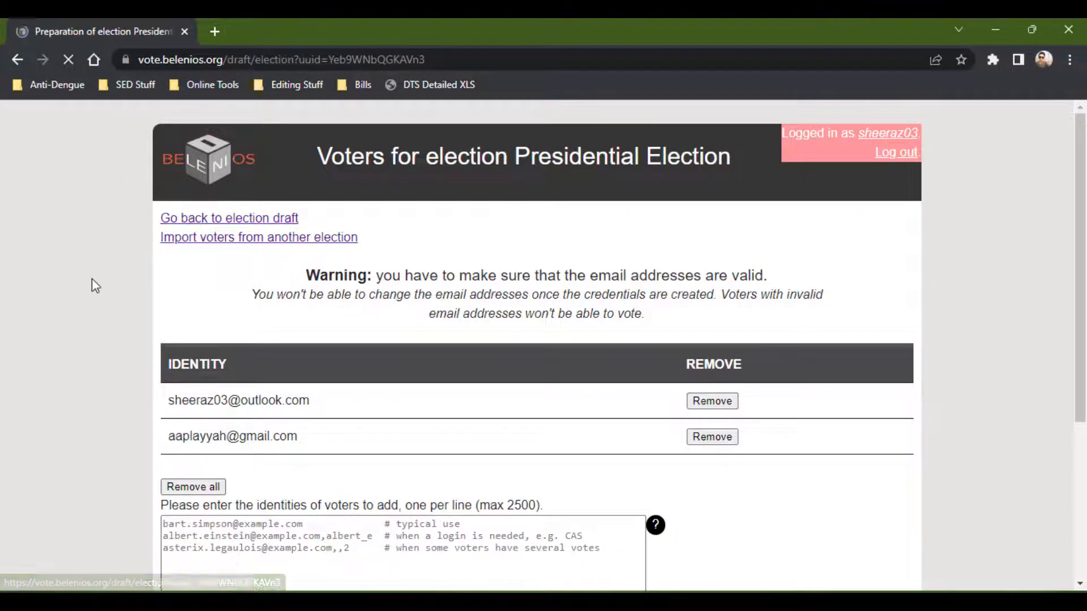
scroll(91, 278, down, 10)
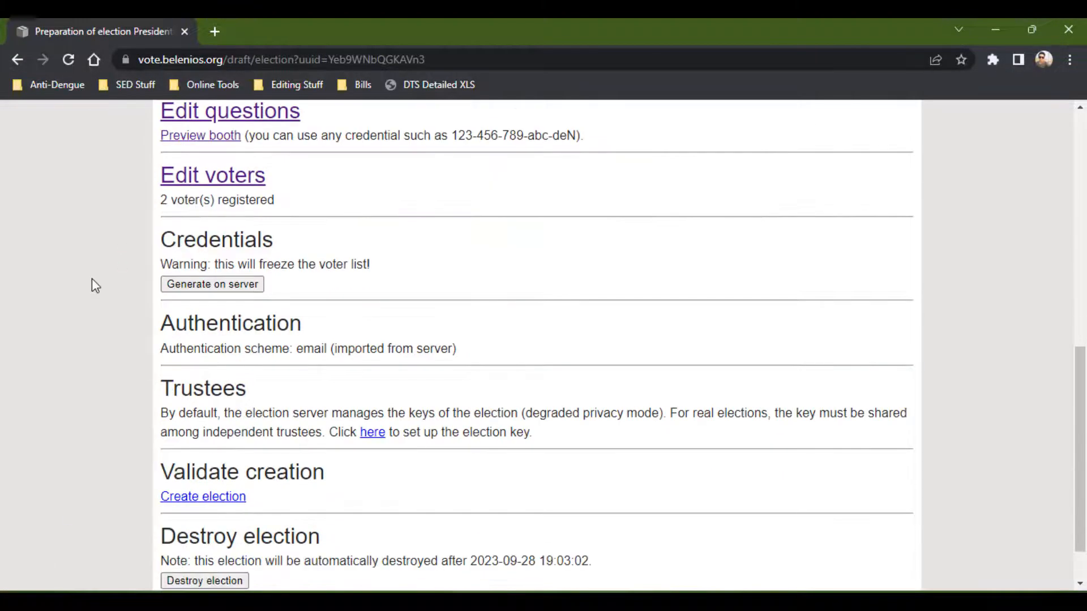
scroll(91, 278, up, 1)
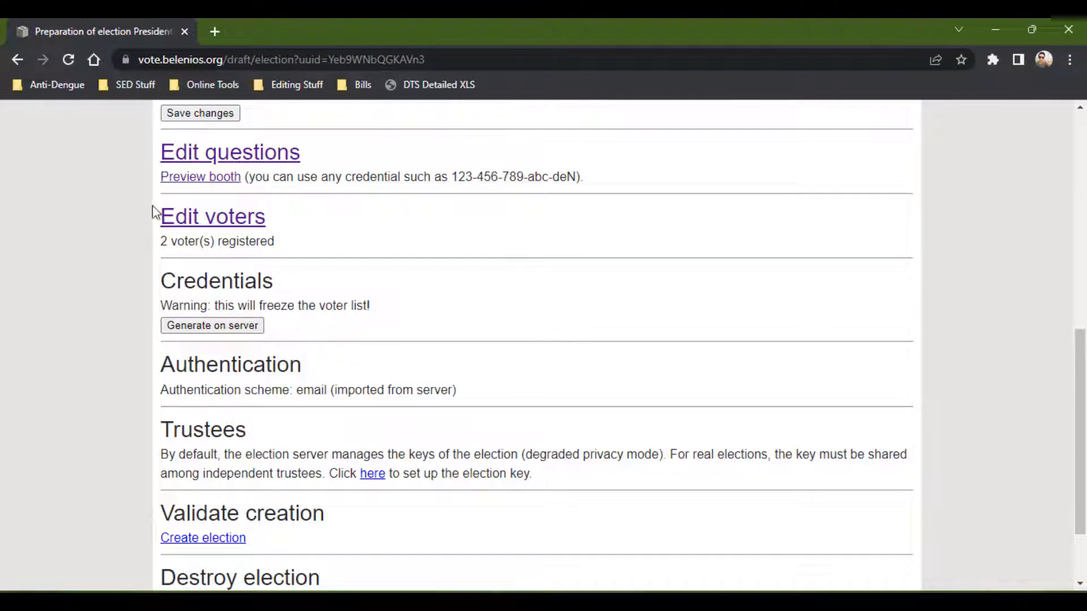
drag(151, 205, 284, 250)
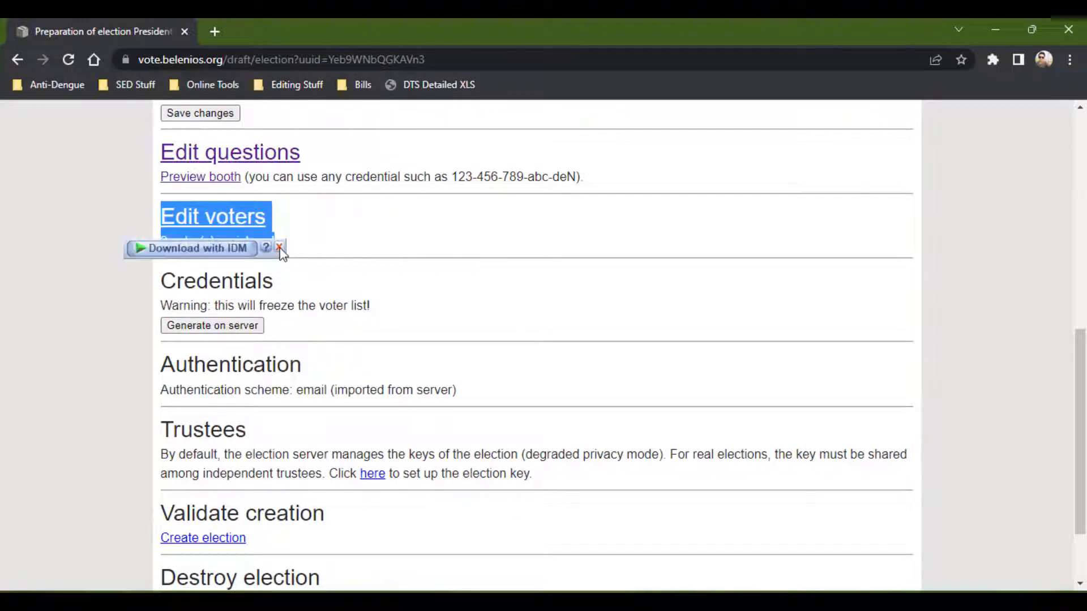
click(97, 252)
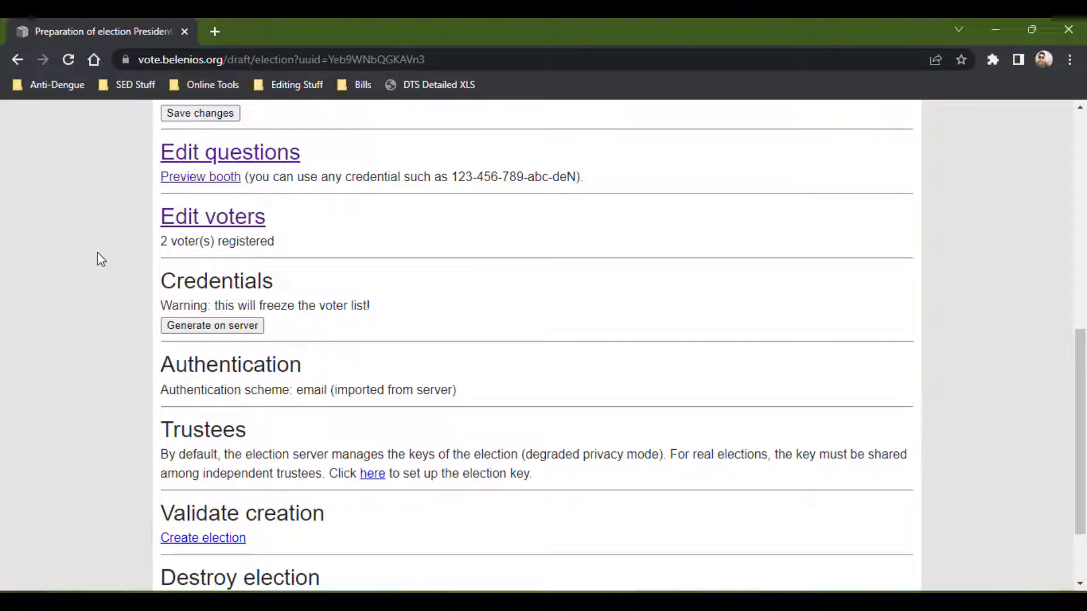
scroll(98, 252, down, 1)
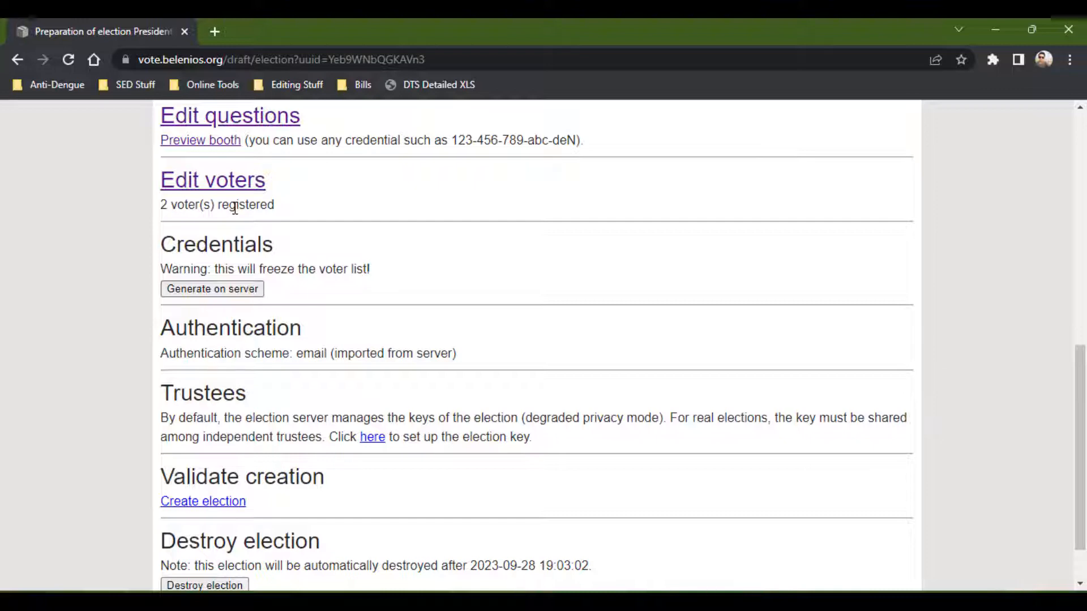
click(213, 291)
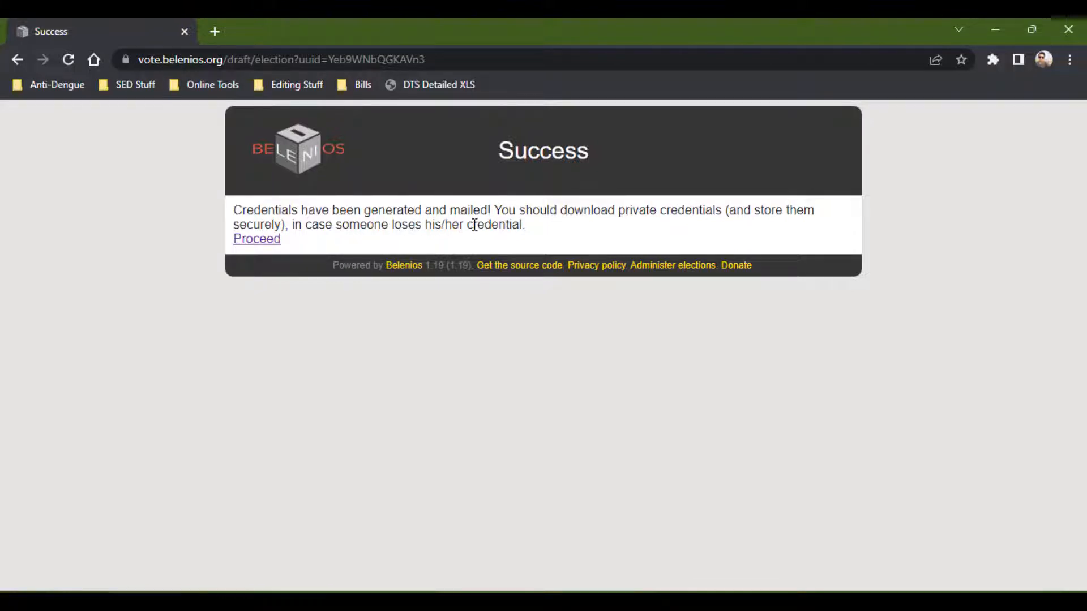
click(275, 240)
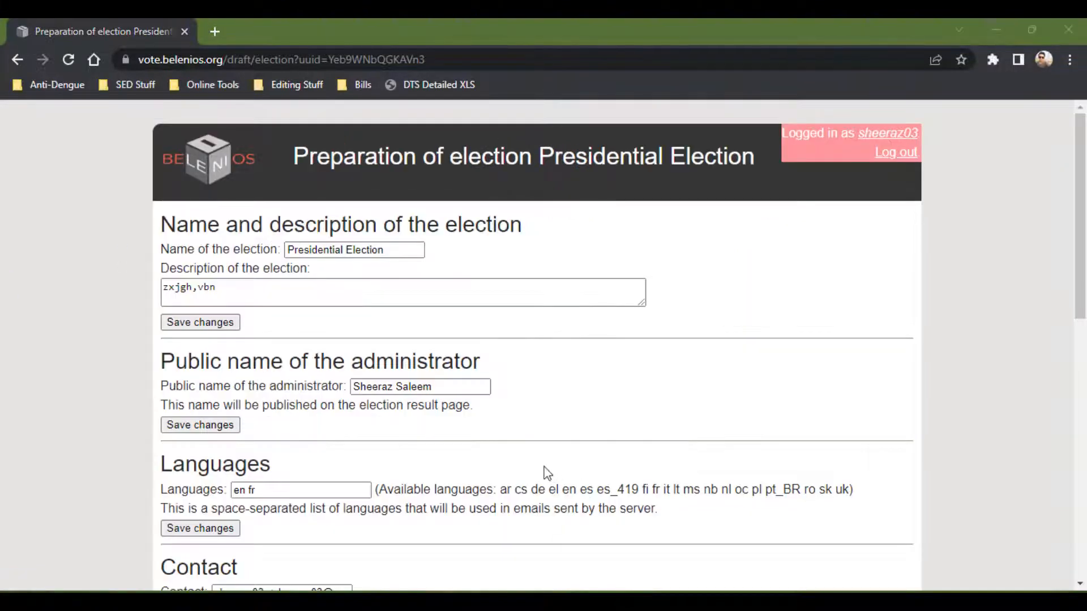
Open the private credentials download and copy the full list of voter credentials.
scroll(586, 344, down, 5)
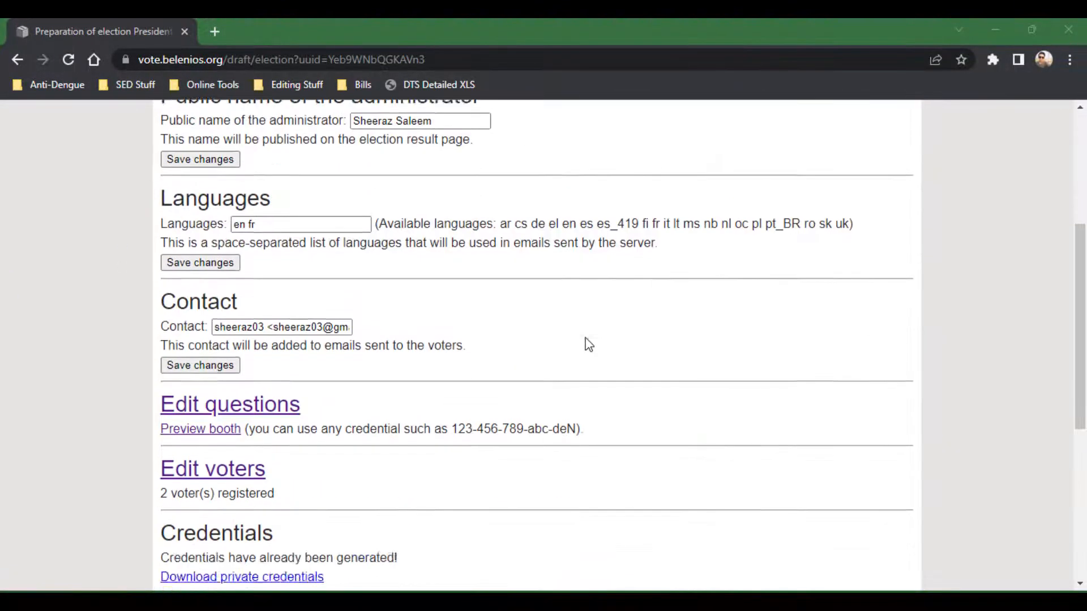
scroll(588, 344, down, 4)
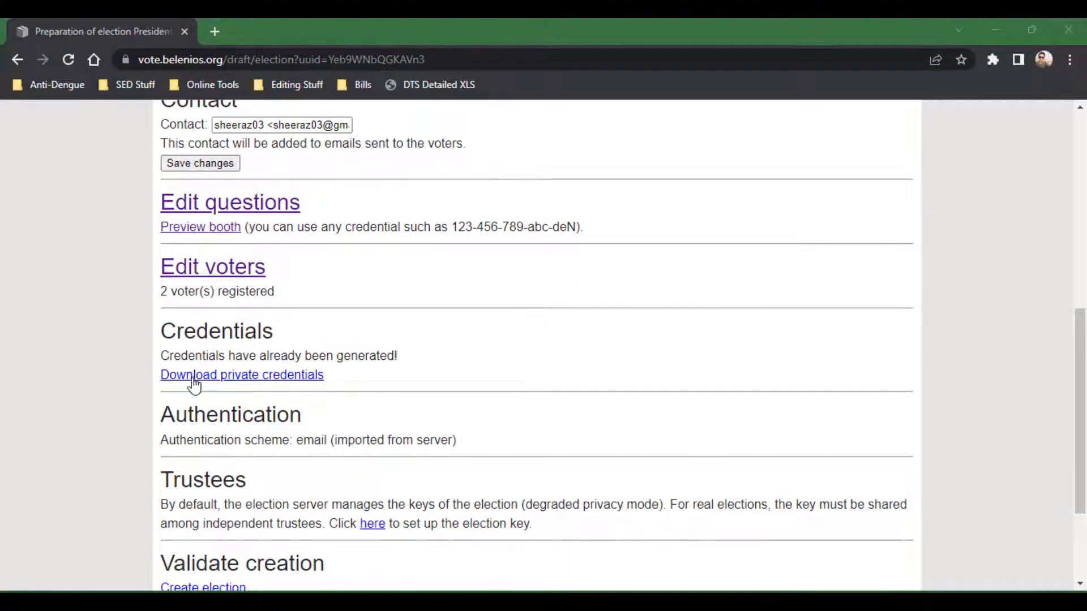
click(259, 381)
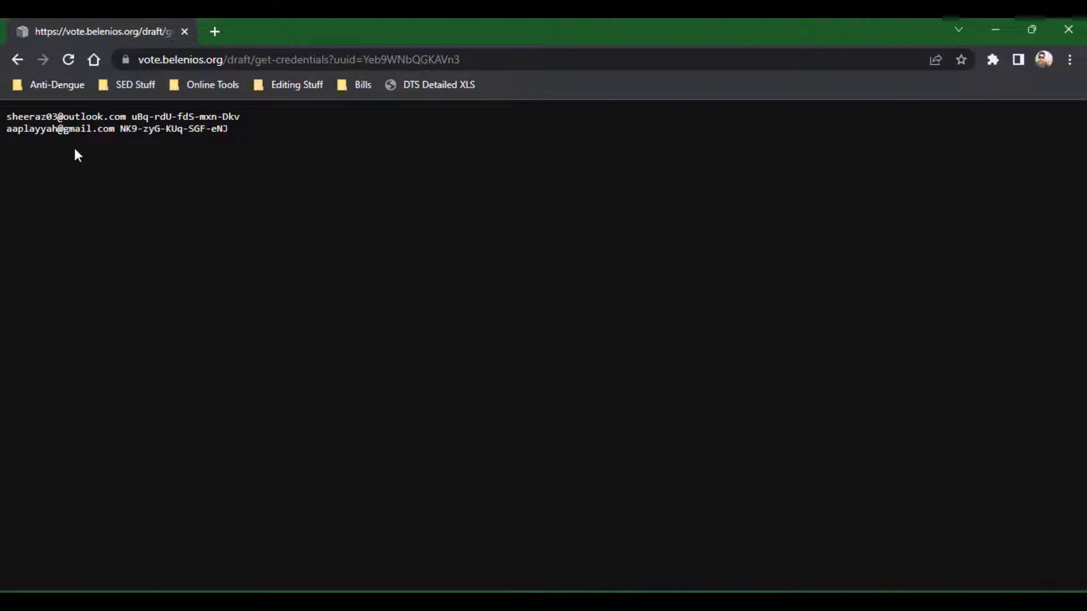
drag(229, 129, 2, 116)
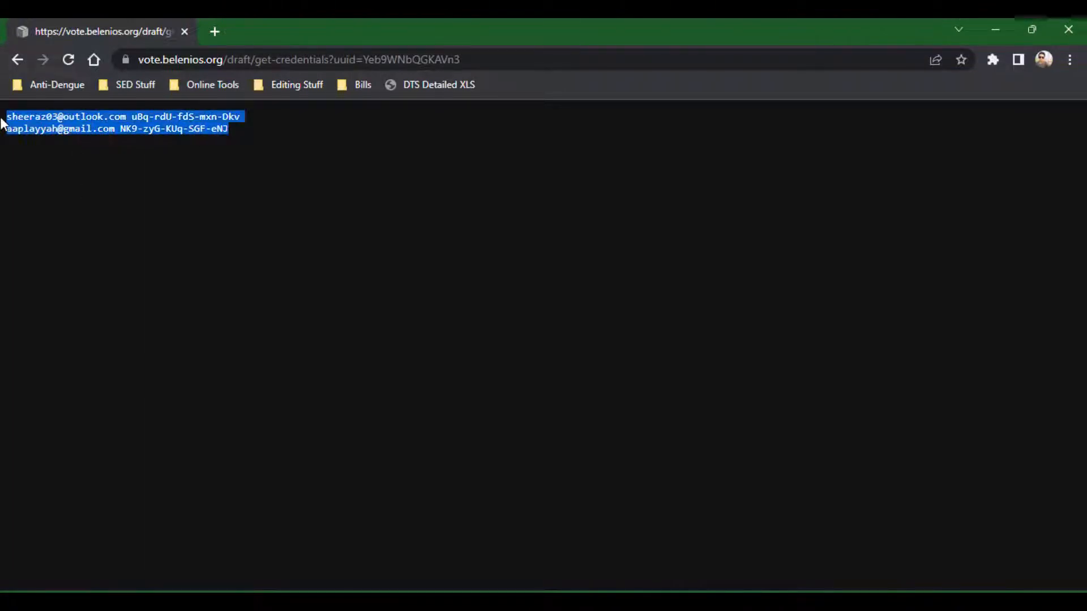
right_click(107, 131)
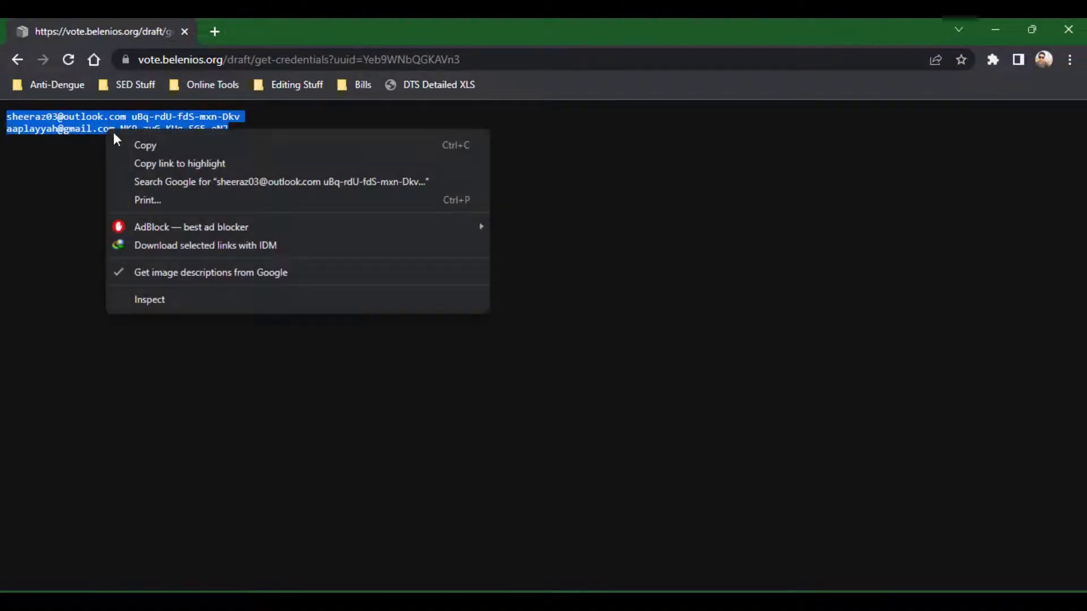
click(144, 142)
click(71, 171)
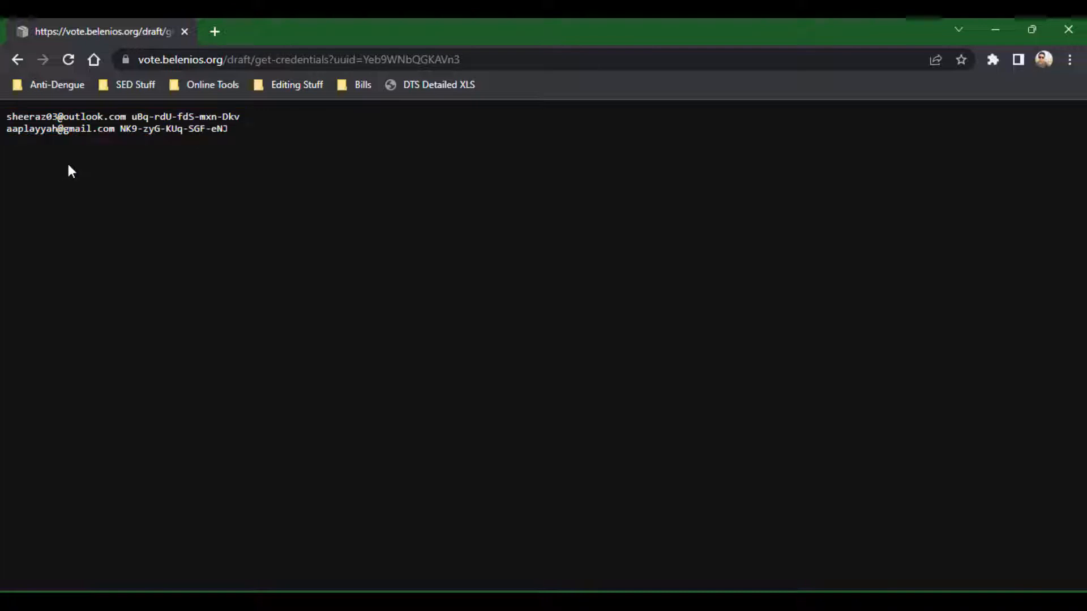
Go back to the election draft page and scroll through its sections.
click(17, 59)
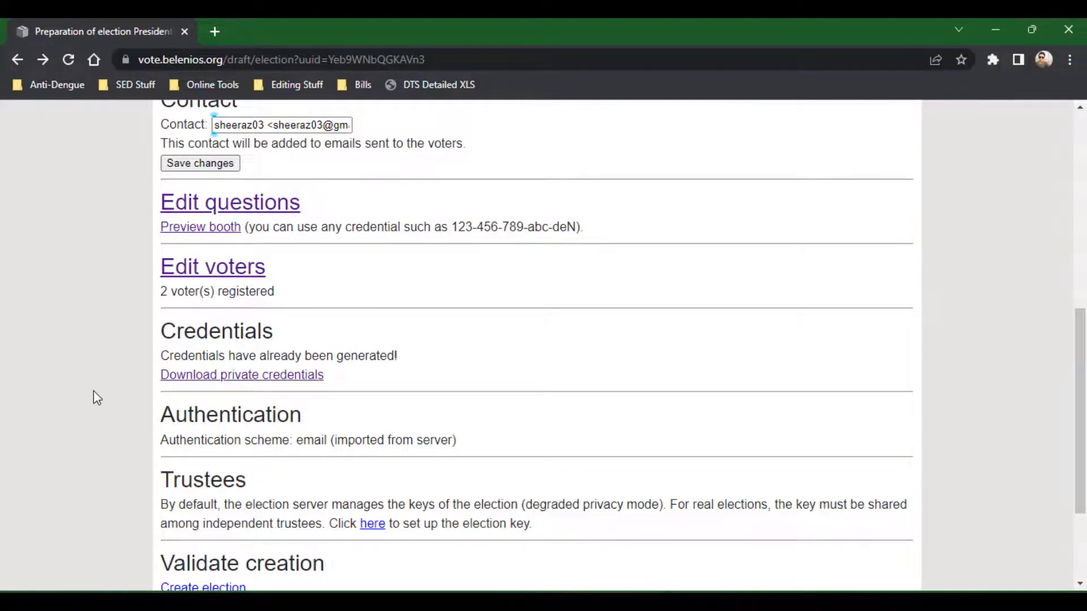
scroll(93, 391, down, 2)
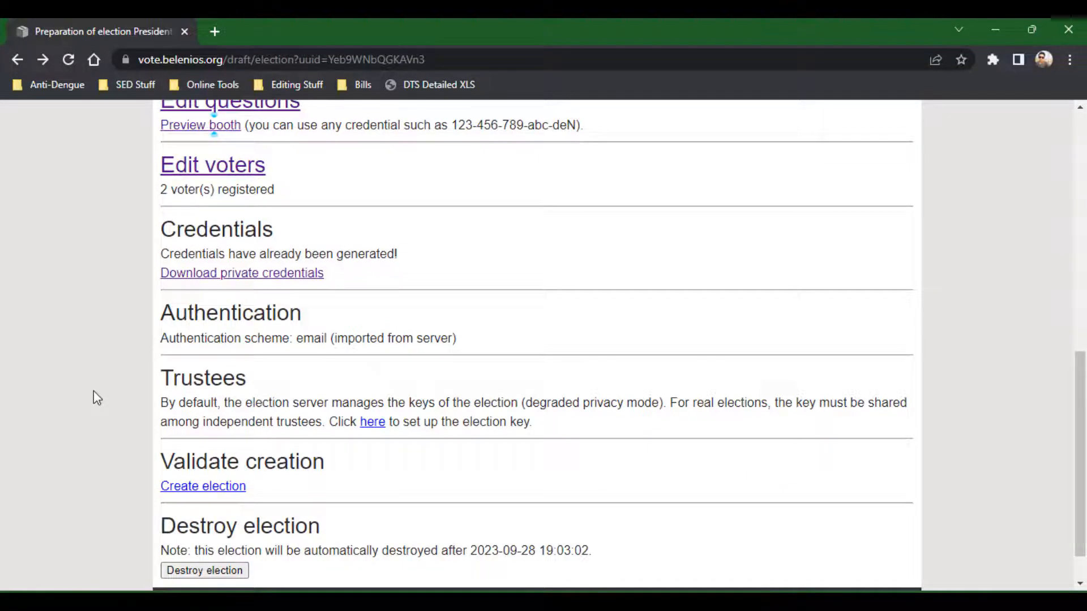
scroll(94, 390, up, 3)
scroll(86, 278, up, 2)
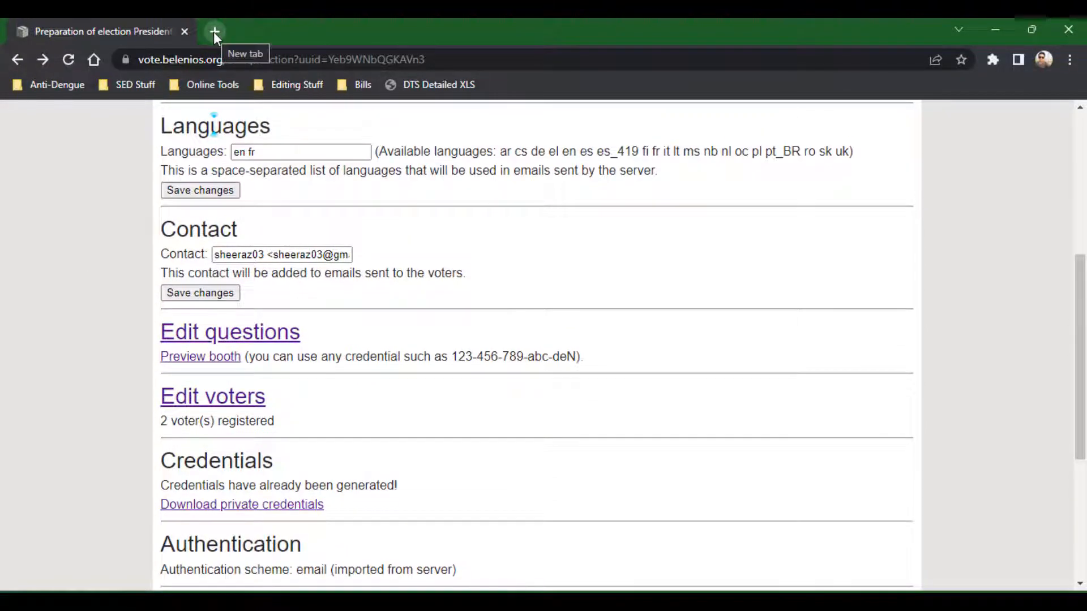
Switch to Gmail in a new tab under the voter's account and open the credential email for Presidential Election.
click(213, 31)
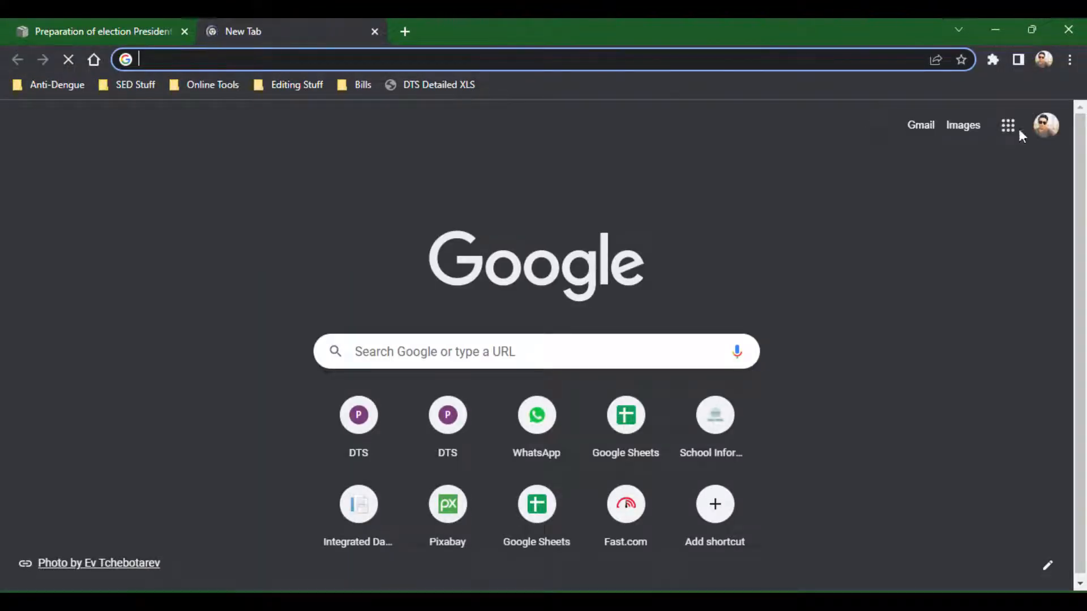
click(1056, 138)
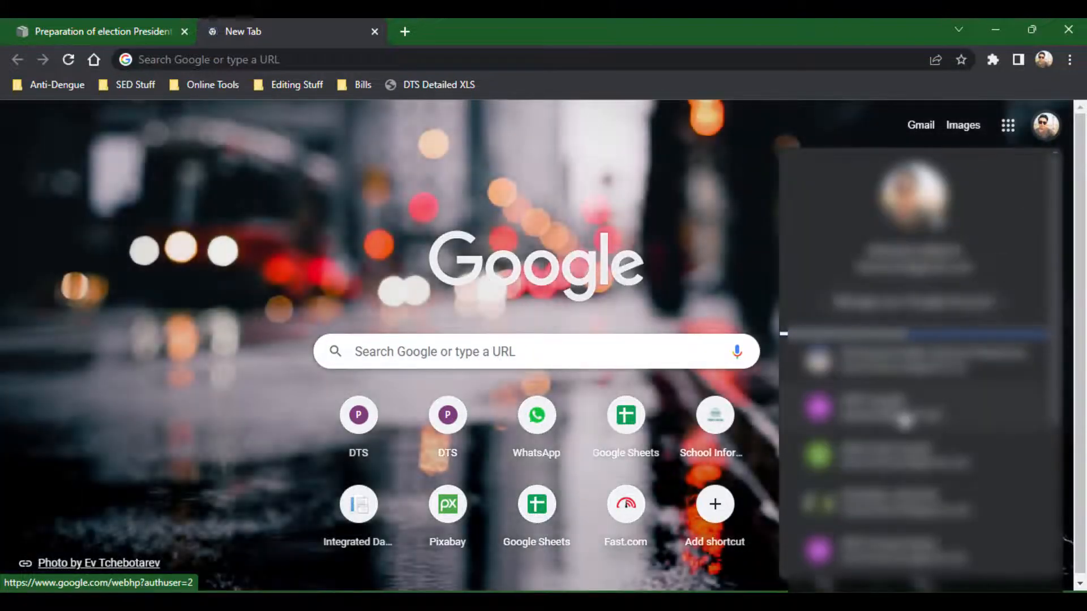
click(899, 417)
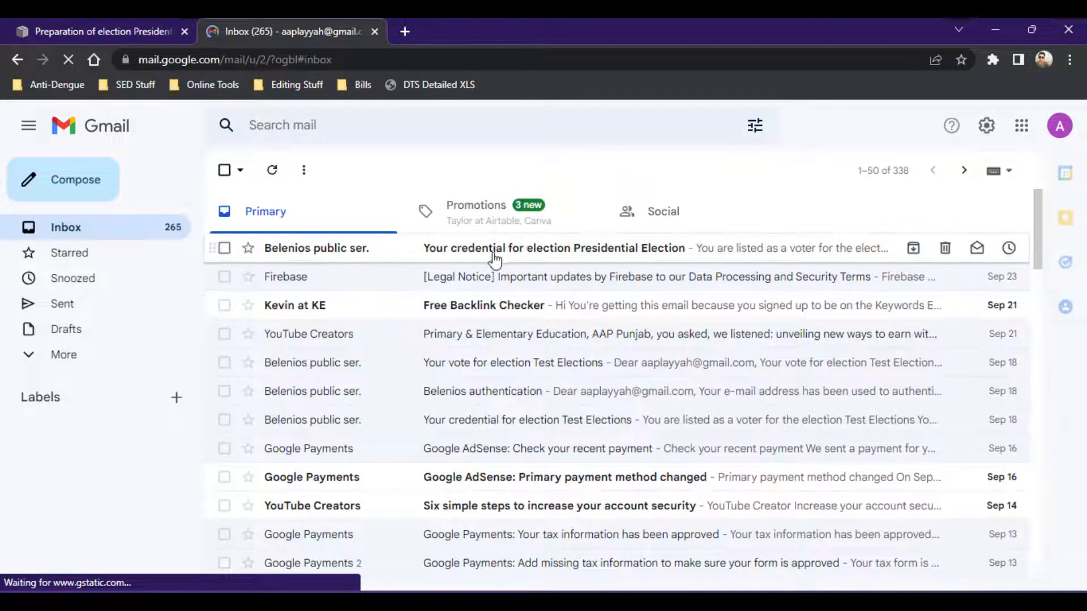
click(451, 259)
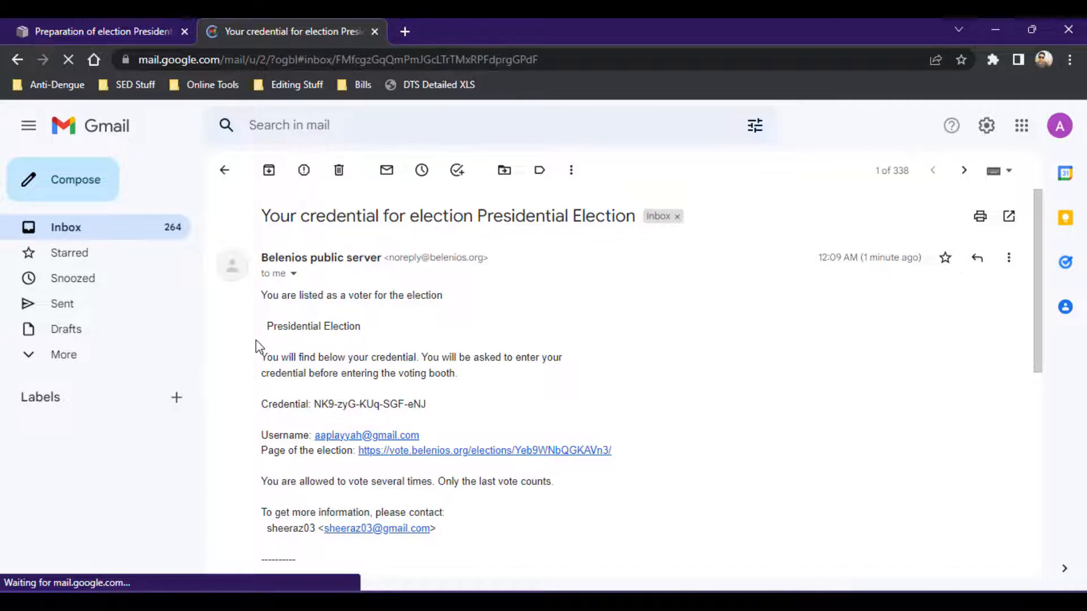
Try to open the election page link from the credential email, then close that tab and return to the election draft.
scroll(258, 346, down, 1)
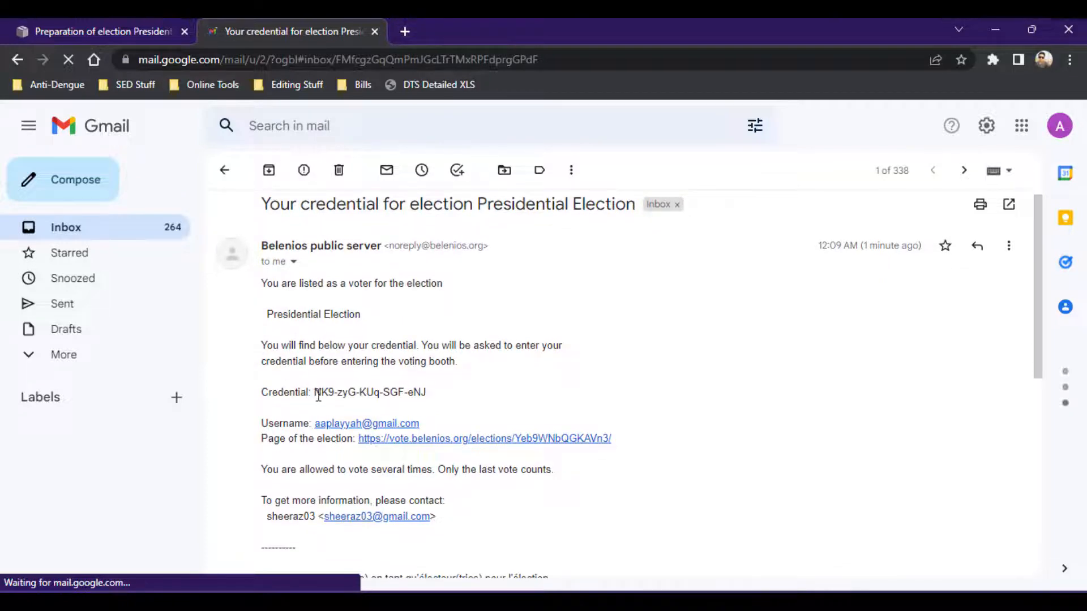
drag(314, 393, 429, 396)
click(426, 391)
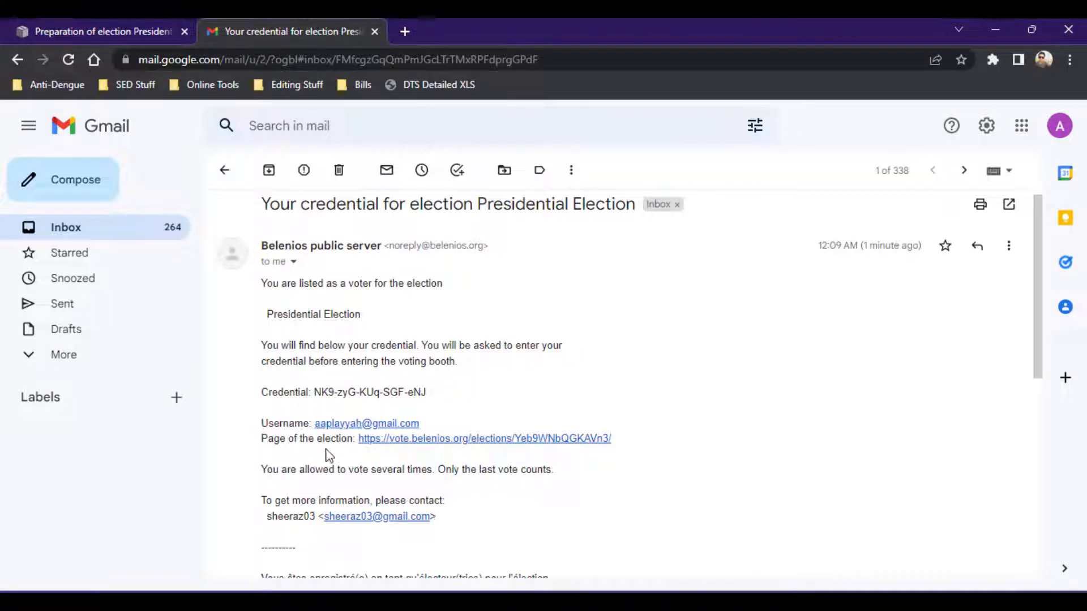
click(466, 441)
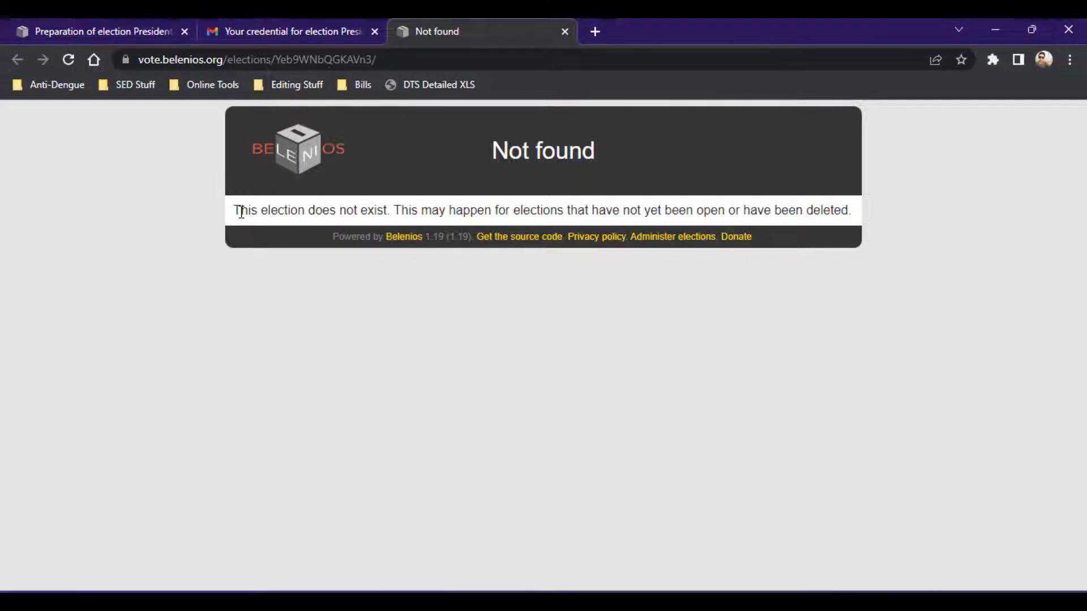
click(58, 23)
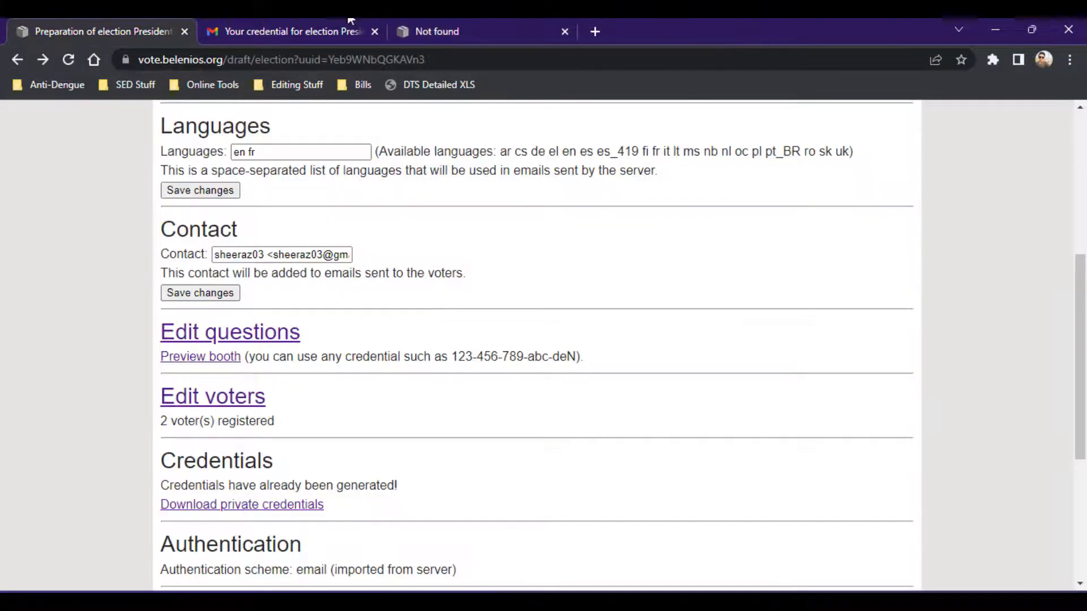
click(498, 23)
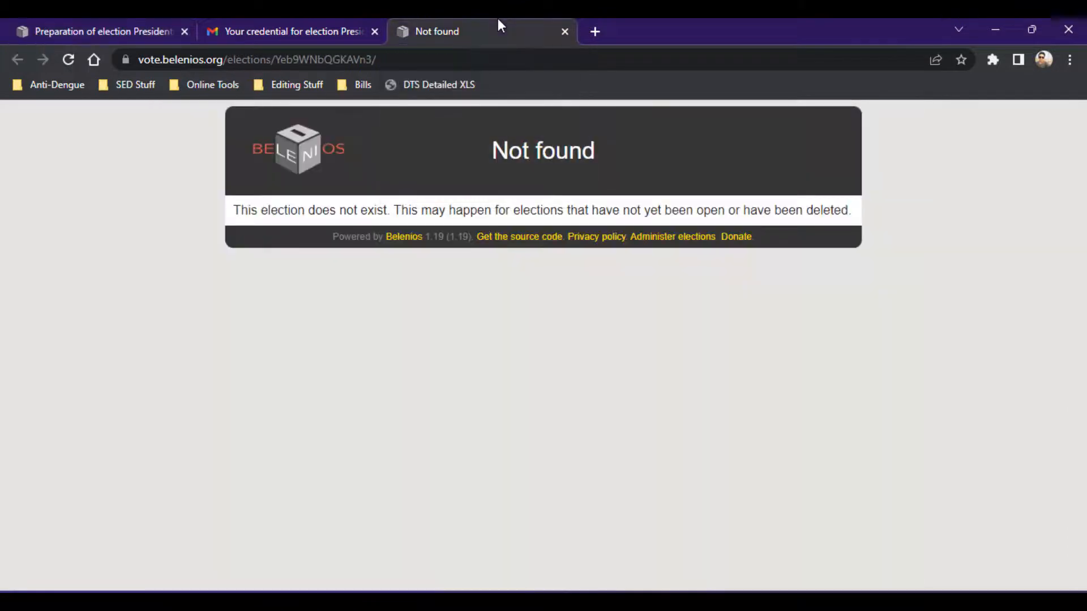
click(565, 32)
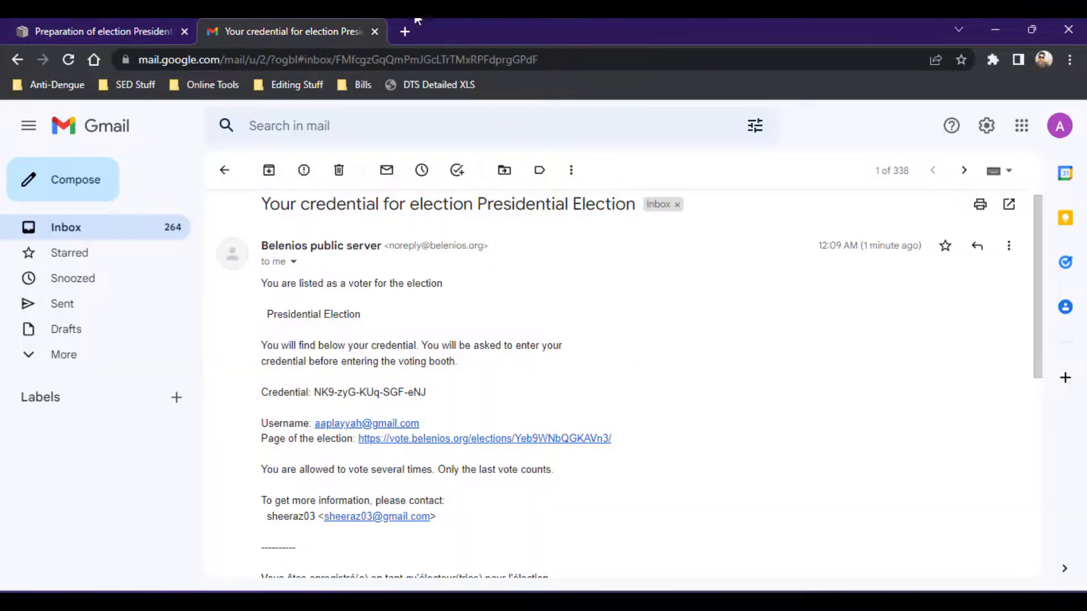
click(82, 23)
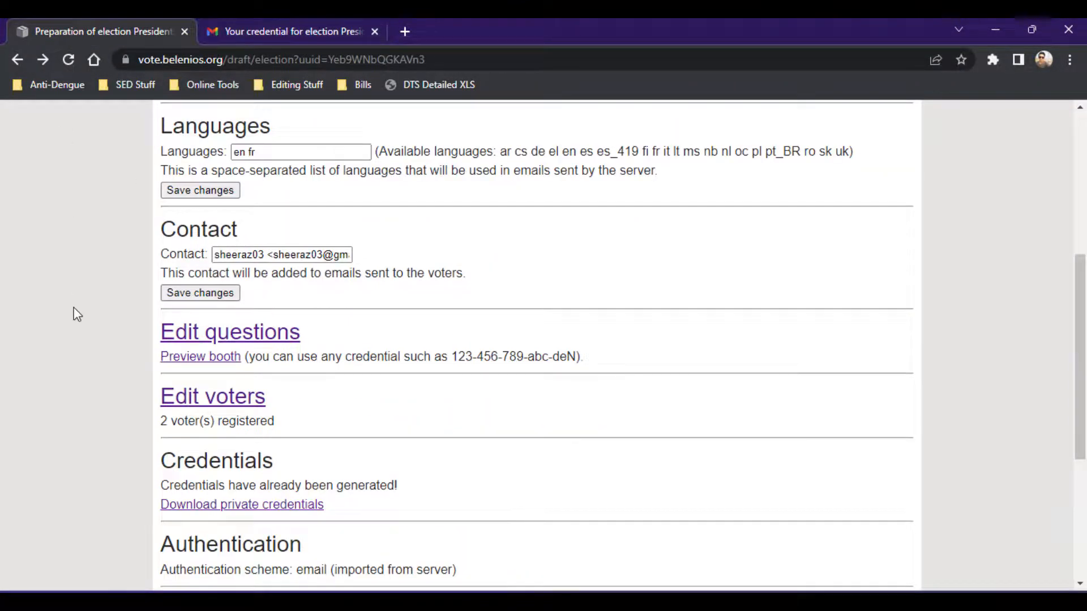
Open the validate creation page and review the election readiness checklist.
scroll(75, 308, down, 5)
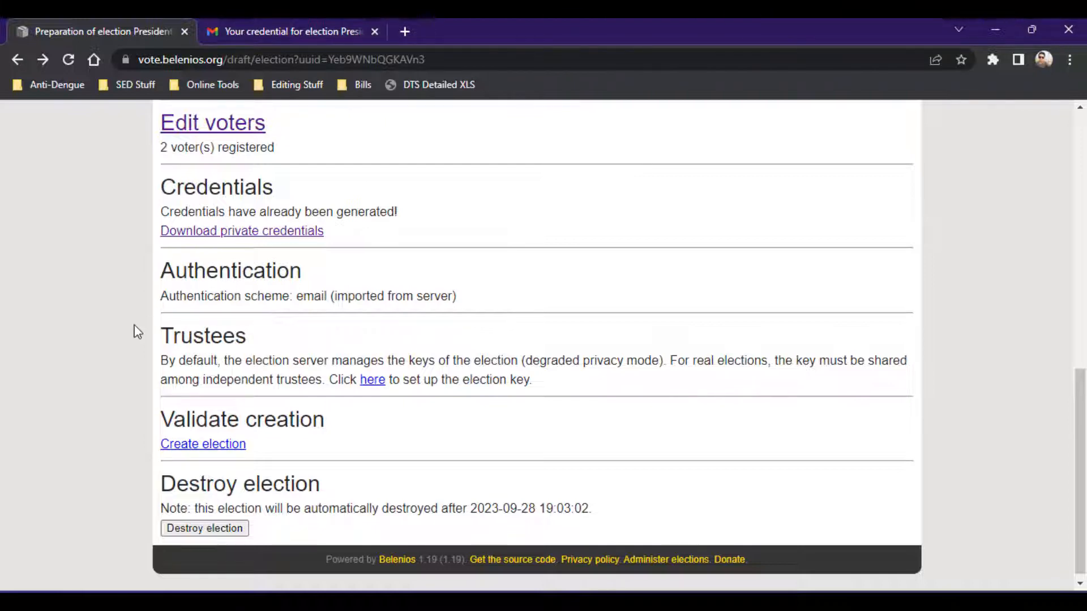
scroll(135, 332, down, 1)
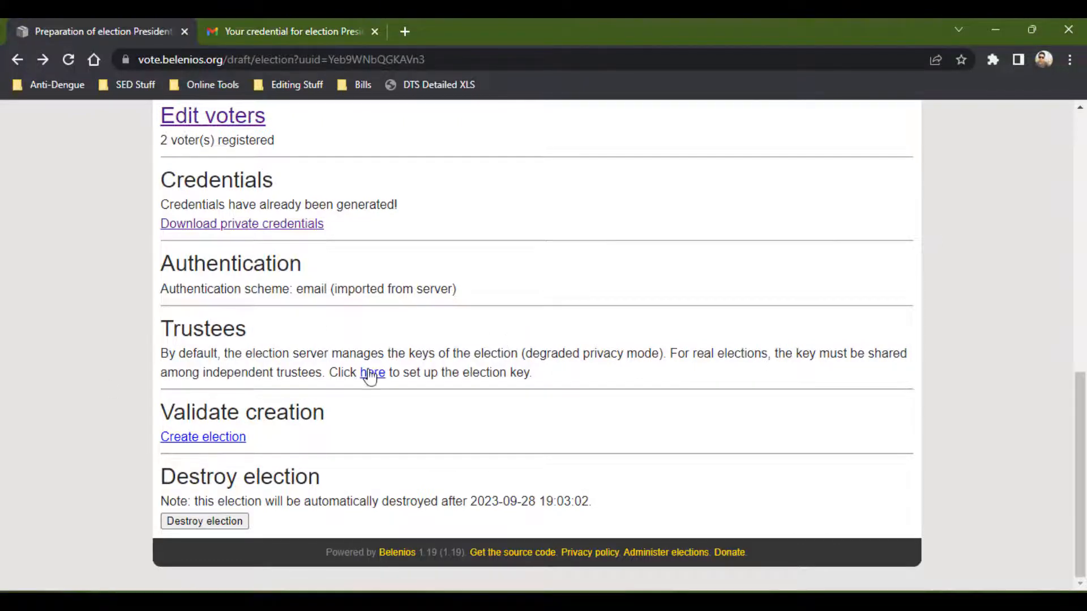
click(195, 444)
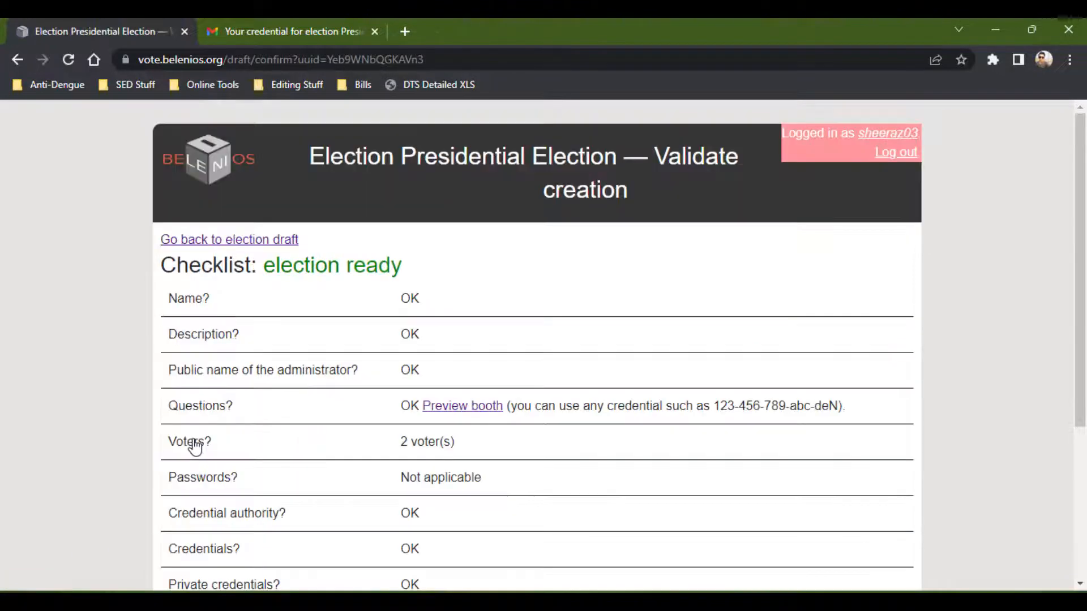
scroll(293, 354, down, 3)
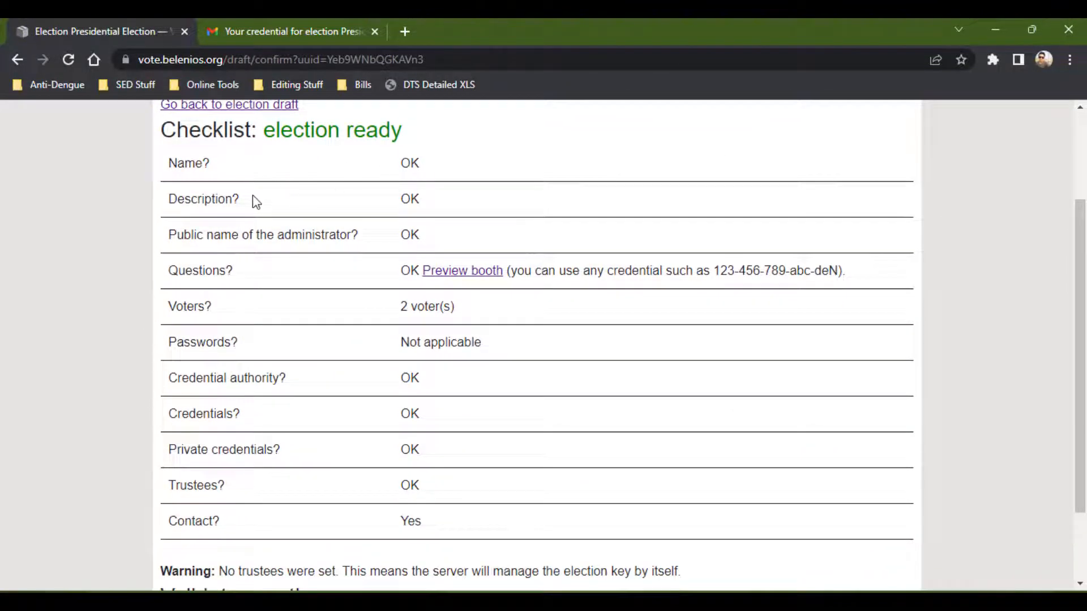
scroll(256, 202, up, 1)
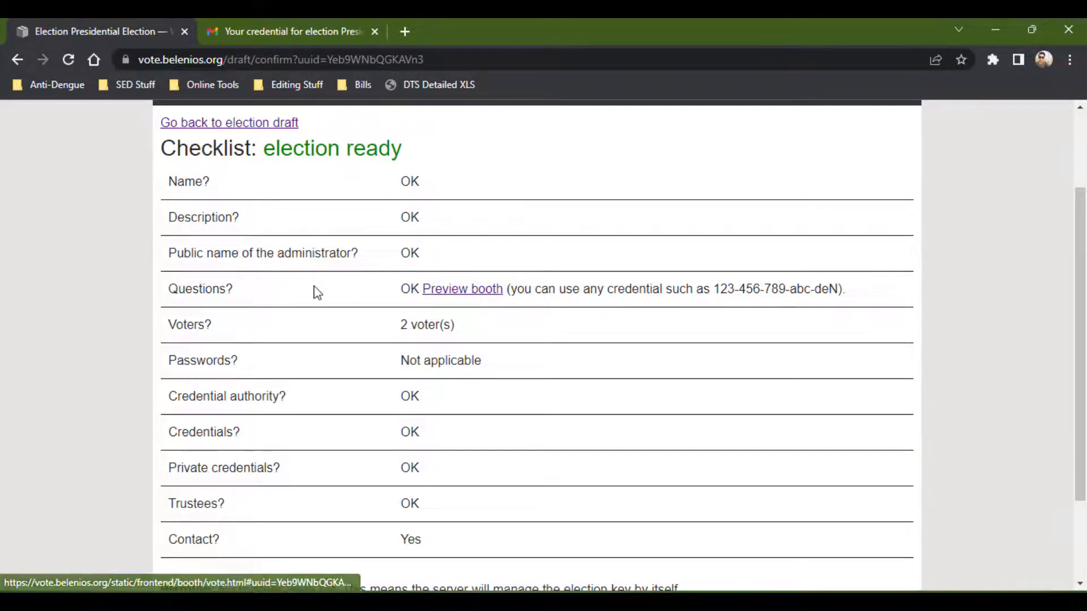
scroll(249, 264, down, 1)
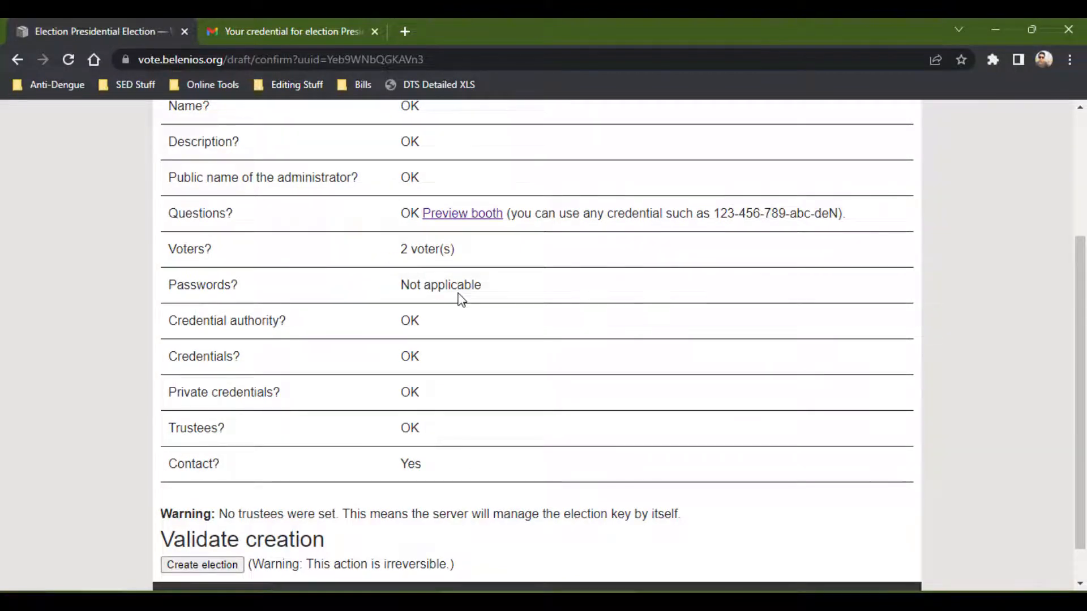
scroll(458, 298, down, 1)
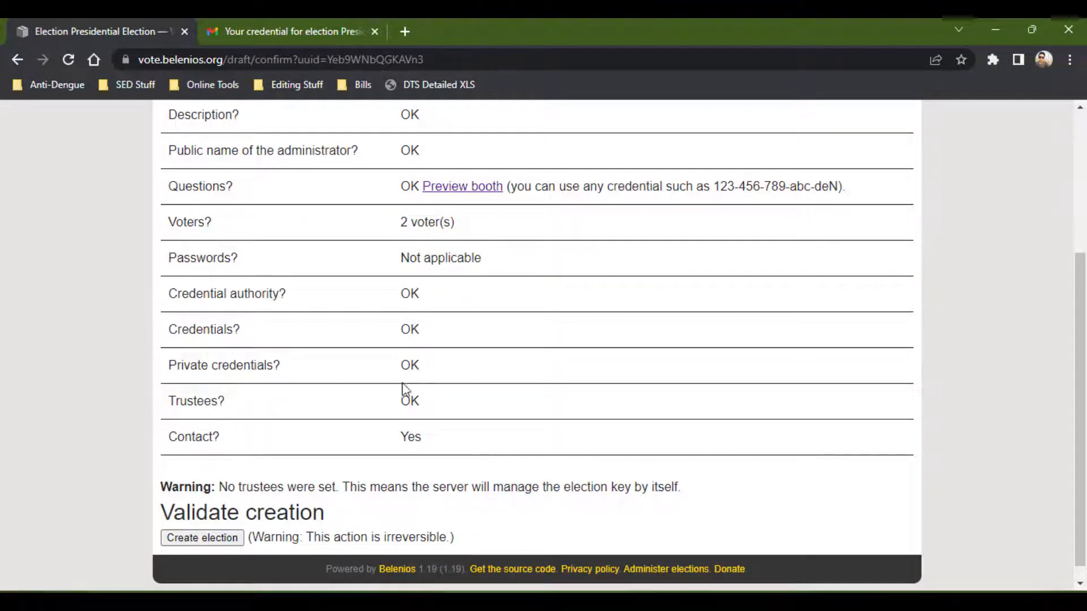
scroll(266, 437, down, 1)
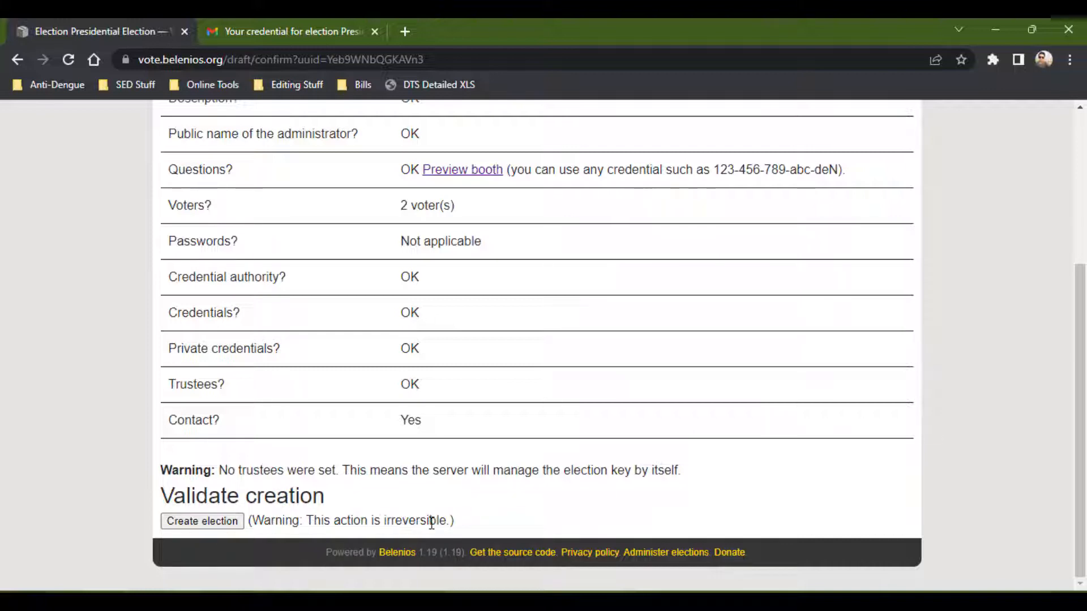
Create the election and examine the automatic open and close date settings on its administration page.
click(196, 523)
scroll(96, 479, down, 1)
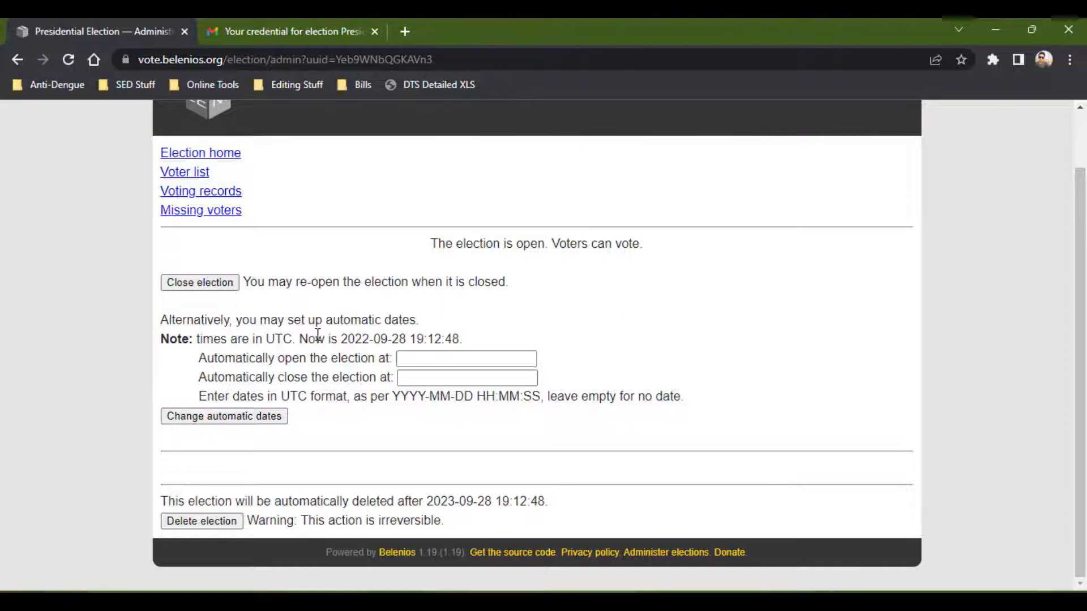
click(436, 380)
click(415, 362)
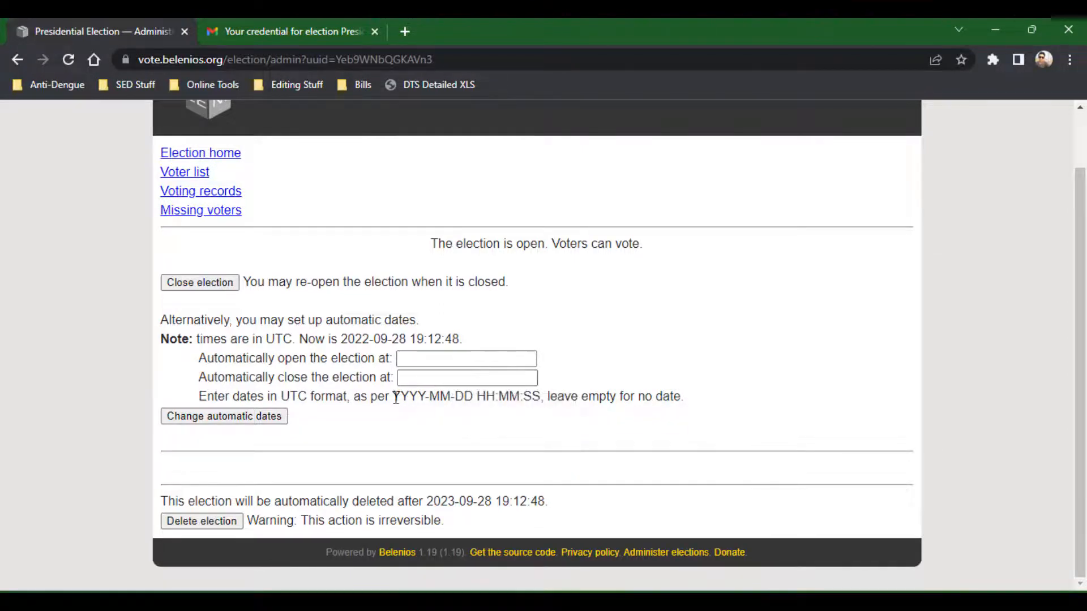
drag(396, 396, 514, 415)
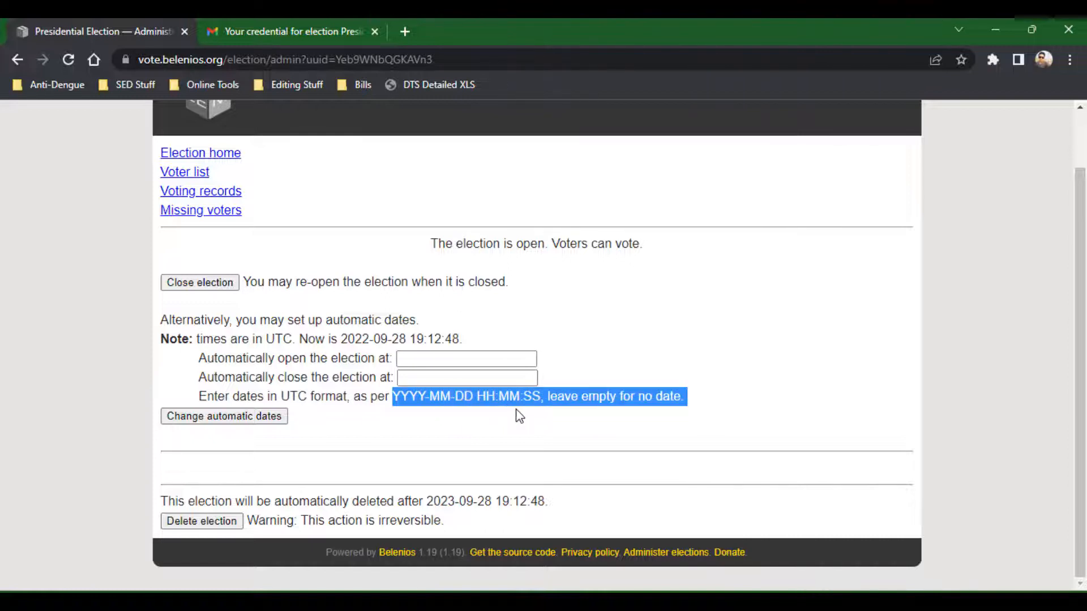
click(480, 392)
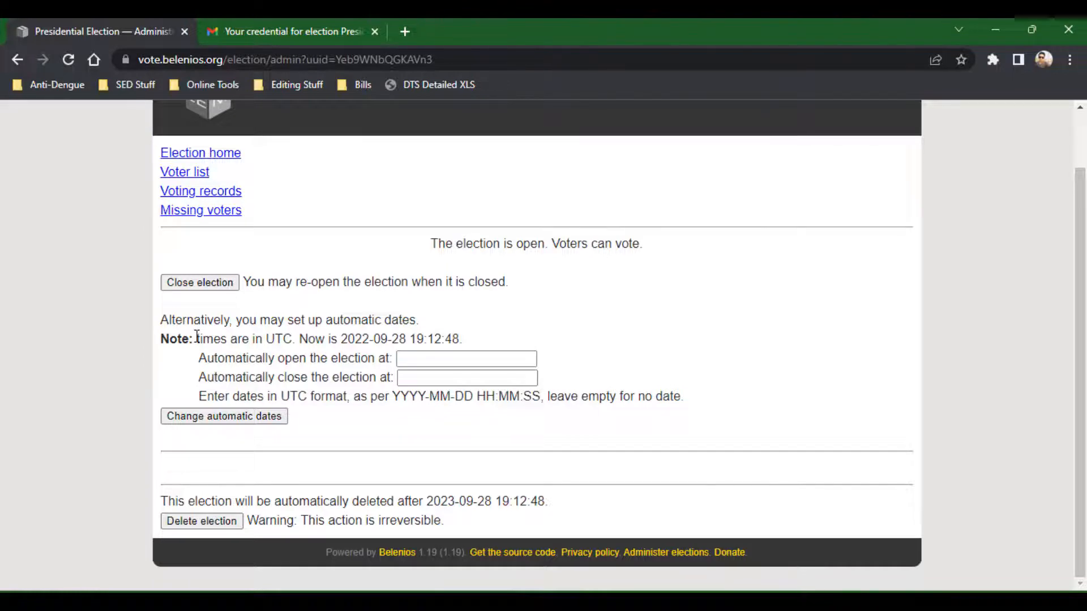
Open the election page from the credential email and start the voting booth.
click(260, 21)
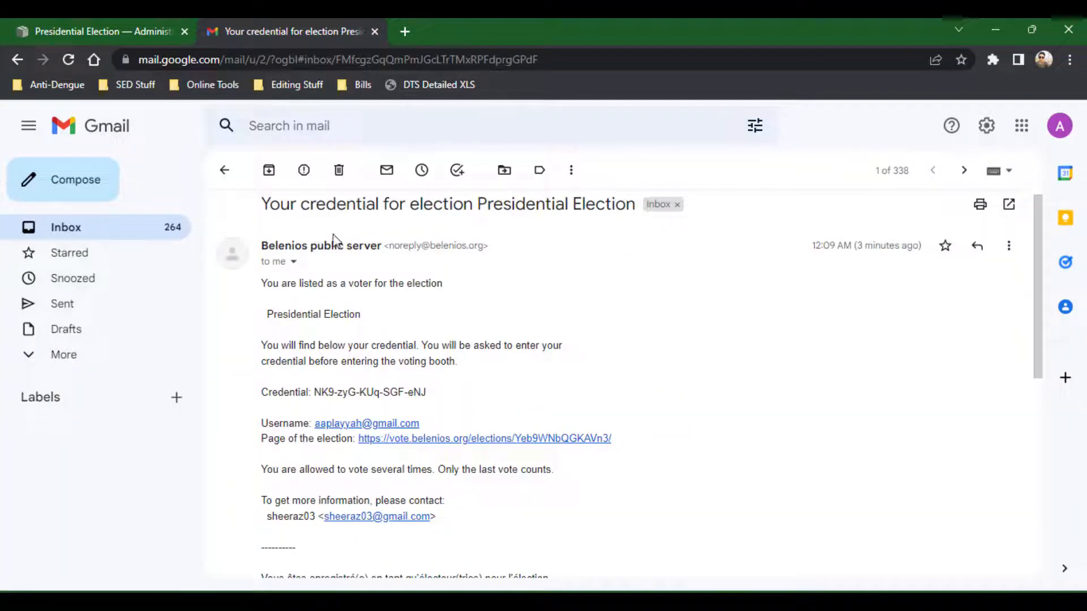
click(449, 442)
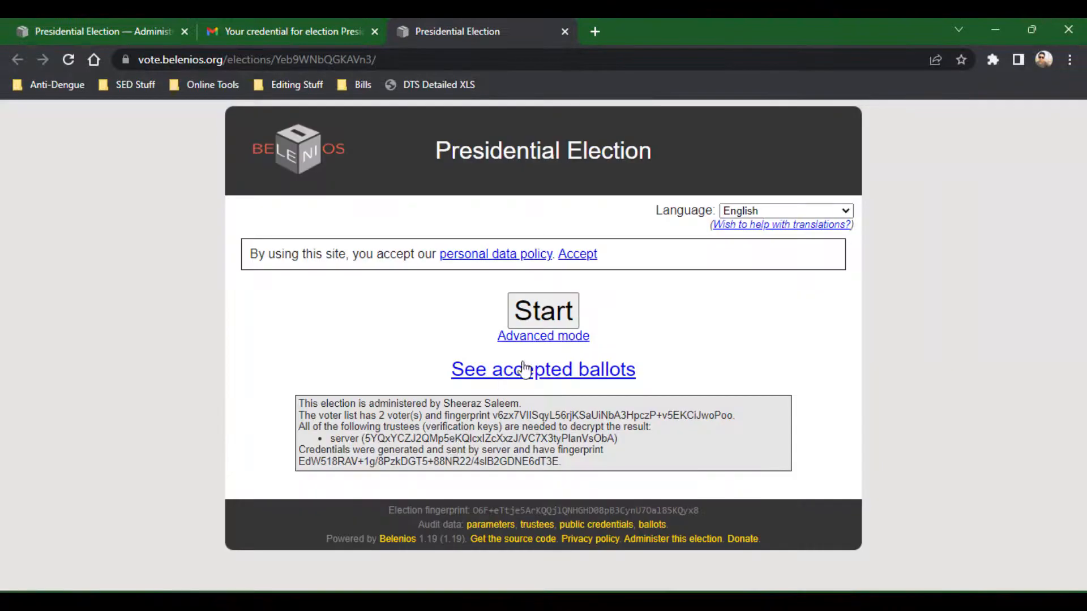
click(538, 319)
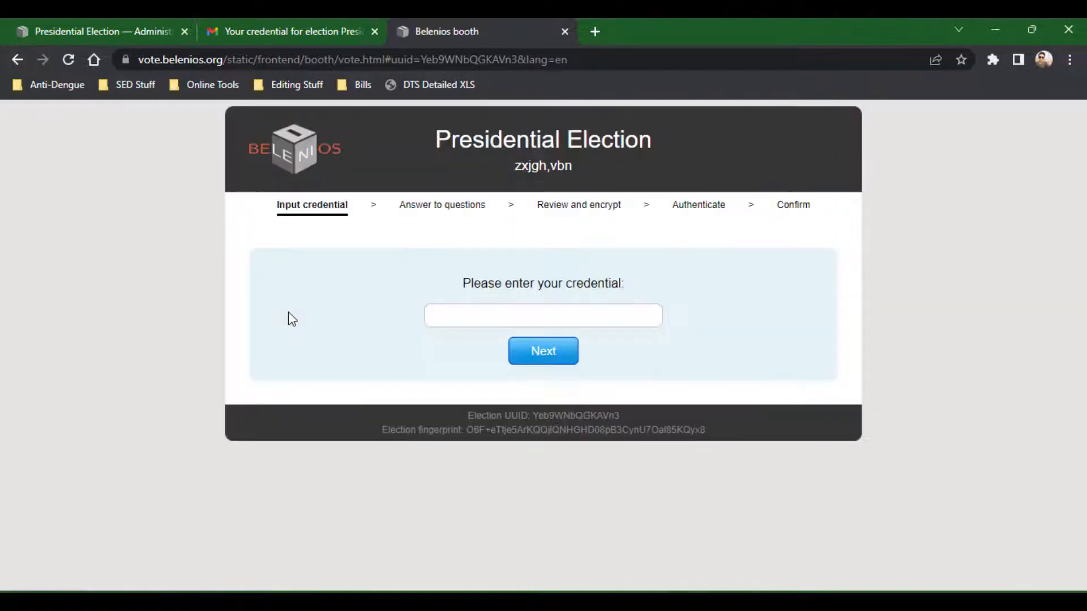
Copy the voter credential from the email and enter it in the booth's credential field, then continue.
click(264, 20)
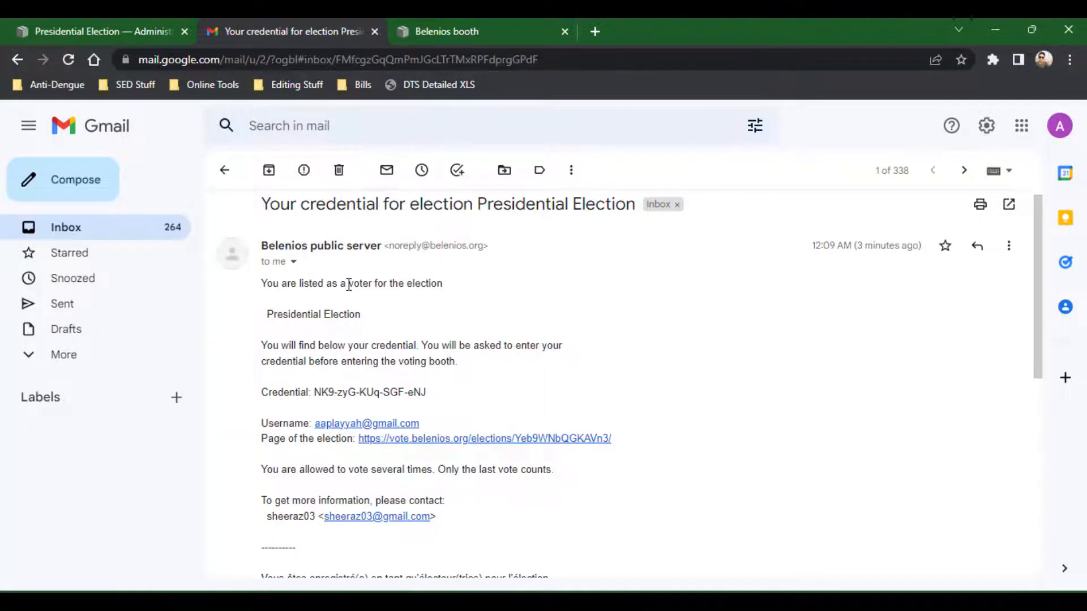
drag(427, 391, 316, 396)
right_click(316, 397)
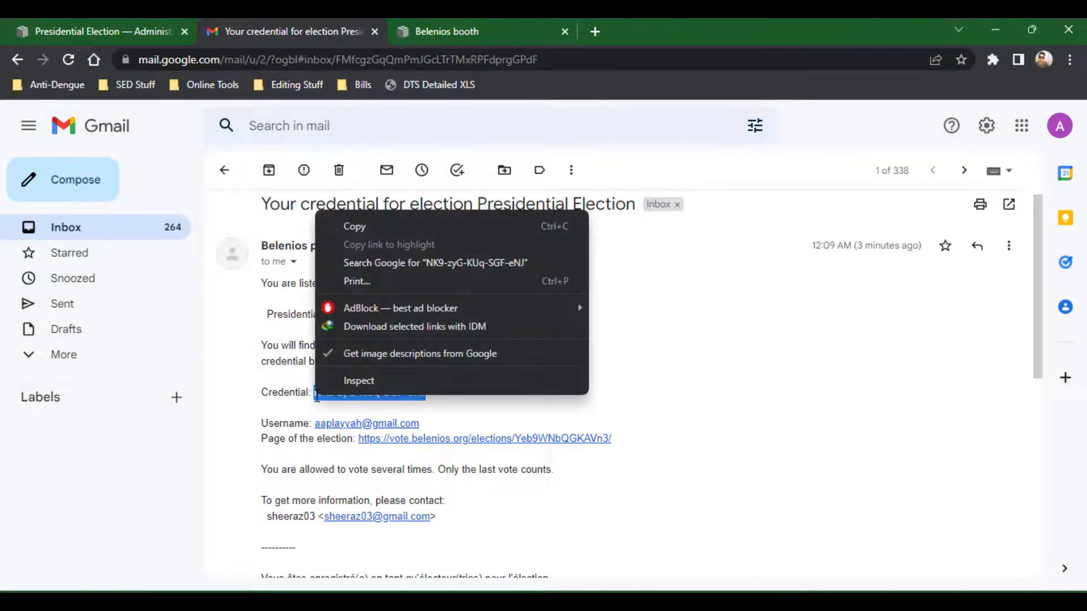
click(348, 232)
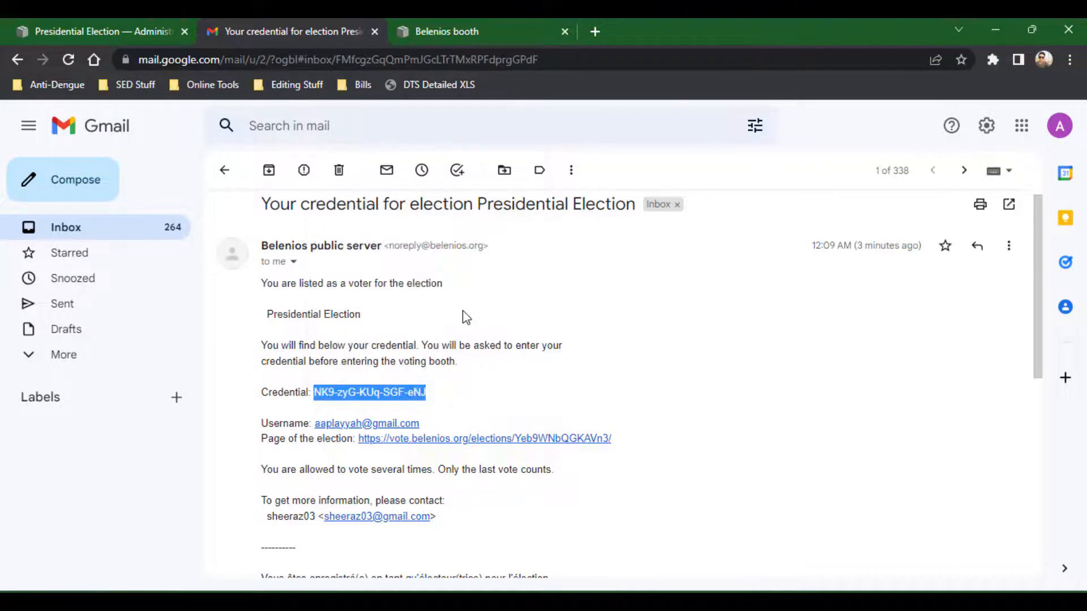
click(453, 19)
click(491, 312)
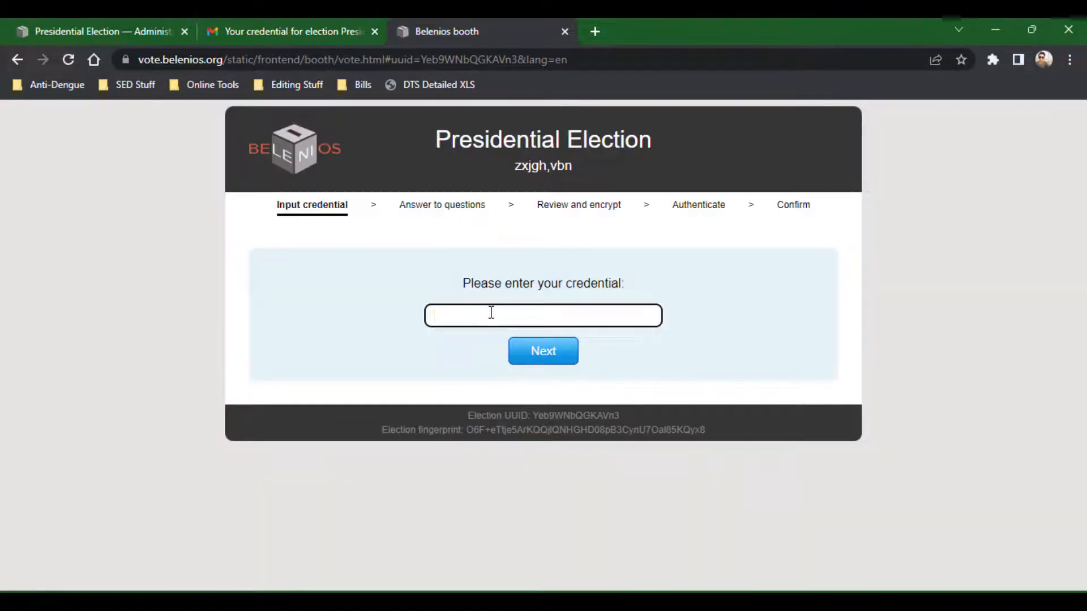
key(ctrl+v)
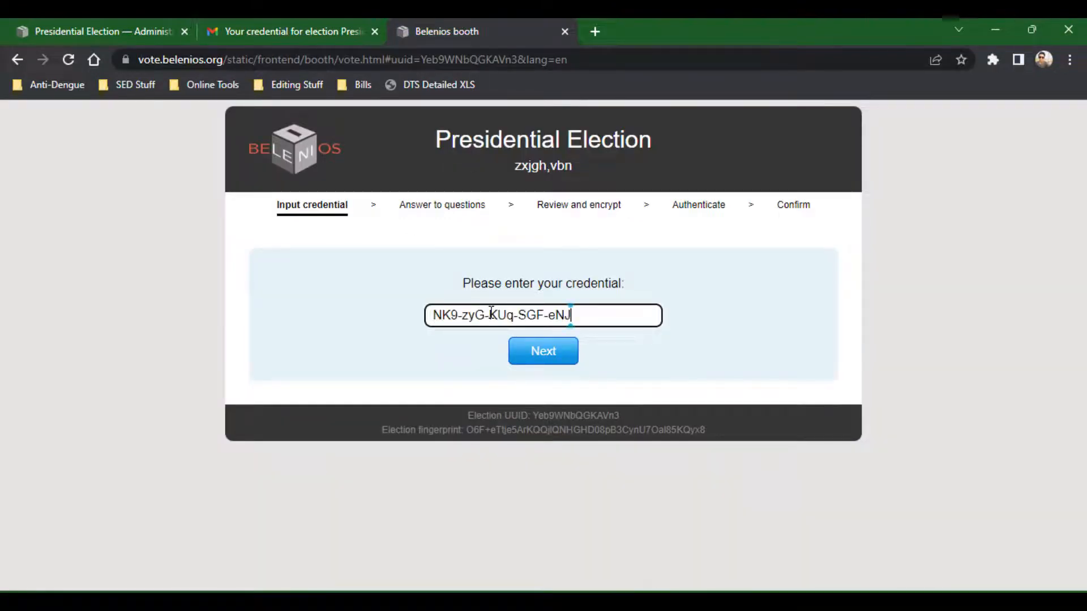
click(540, 356)
Choose McGill as the answer to the president question and proceed to the ballot review.
click(348, 313)
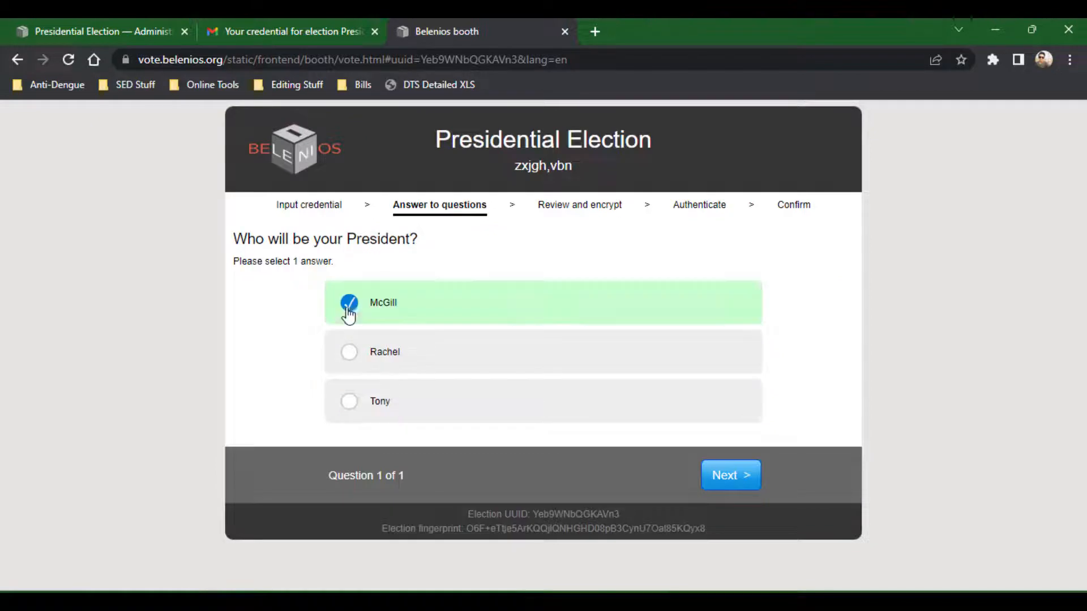
click(348, 353)
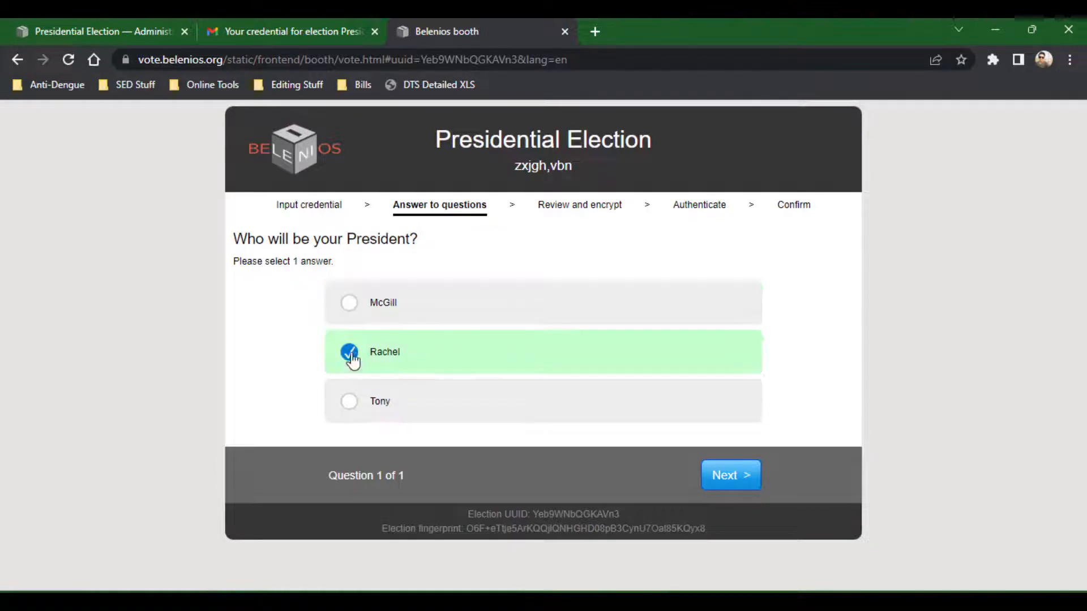
click(350, 403)
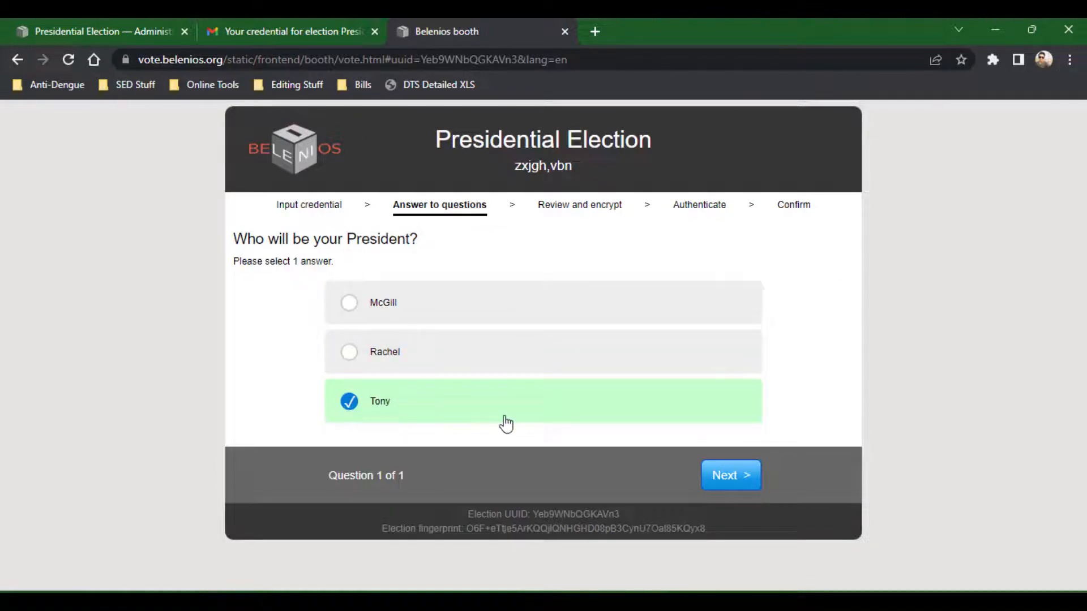
click(351, 311)
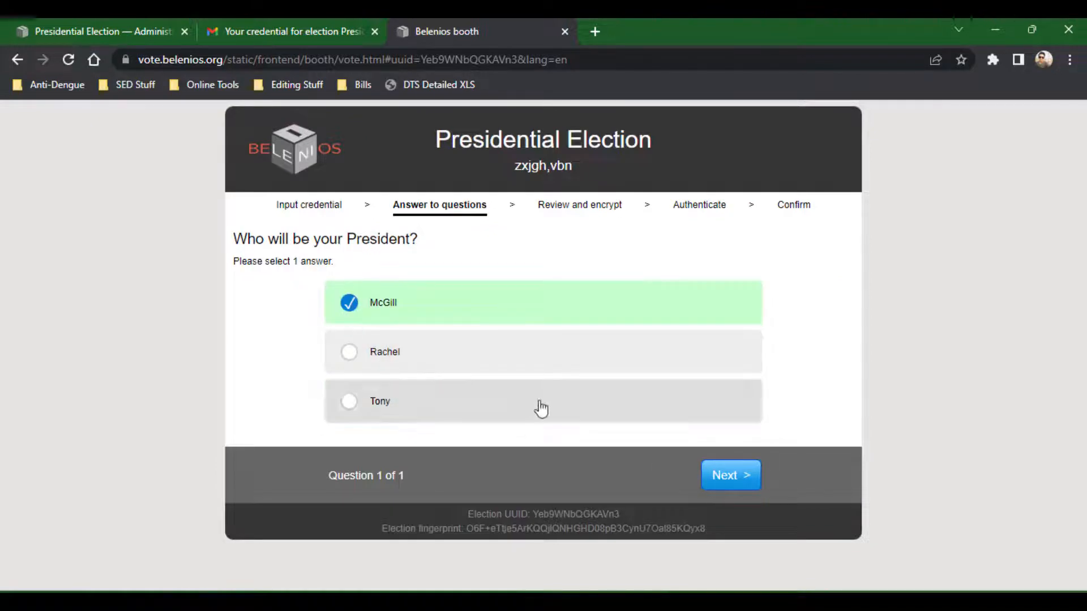
click(730, 475)
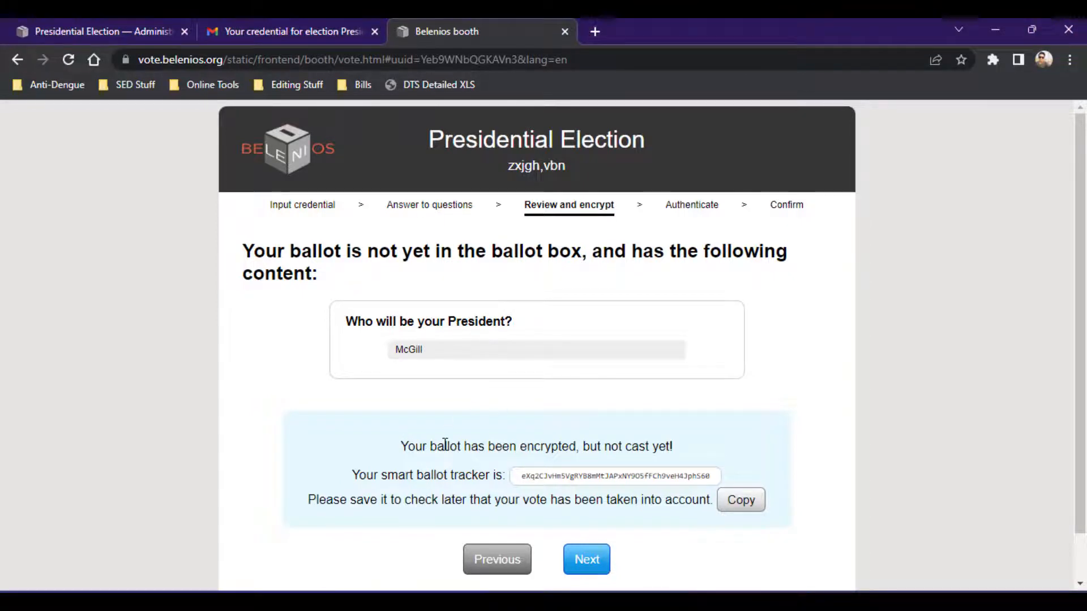
Continue past the ballot review and authenticate with the voter's e-mail address.
scroll(446, 444, down, 1)
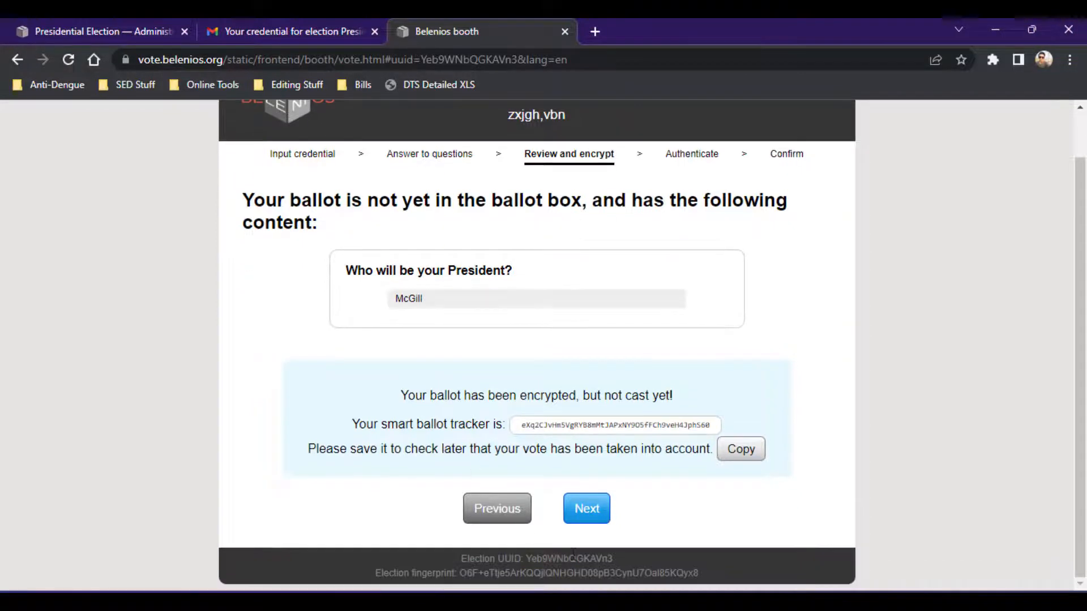
click(587, 512)
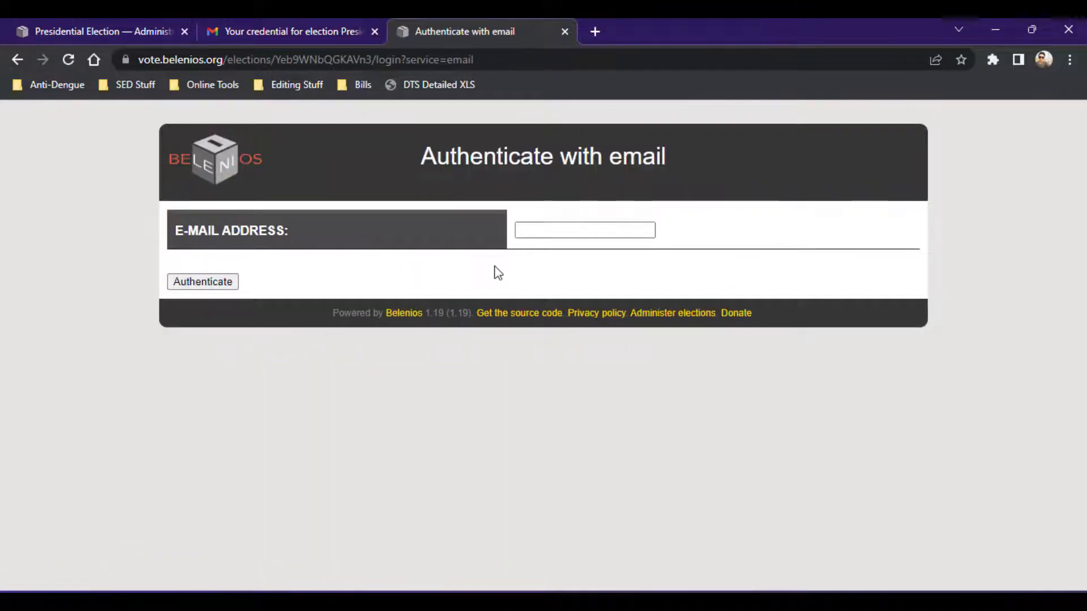
click(560, 231)
click(285, 22)
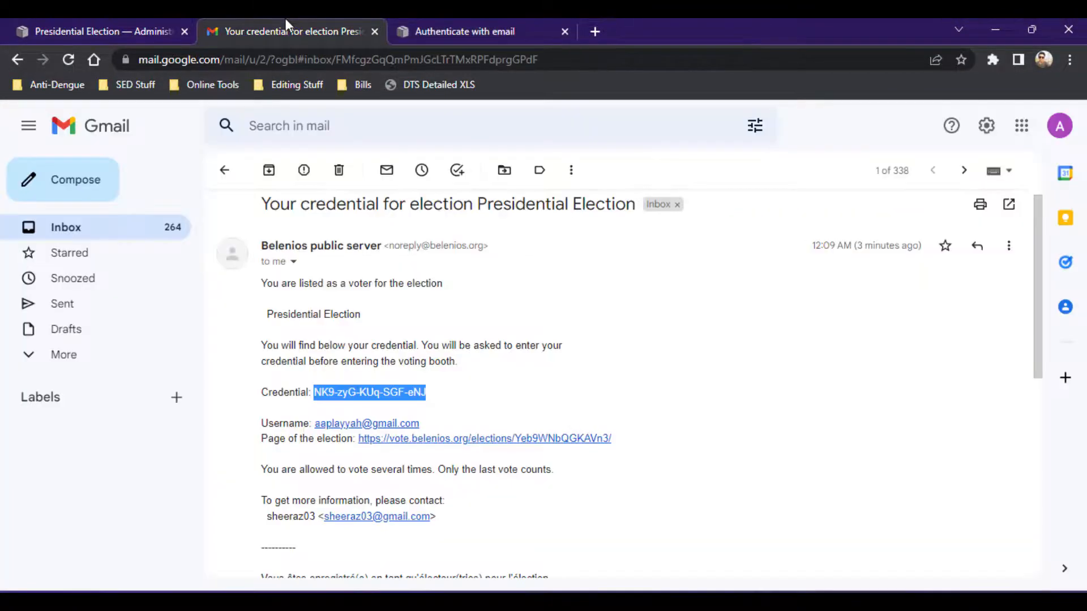
click(451, 22)
click(577, 231)
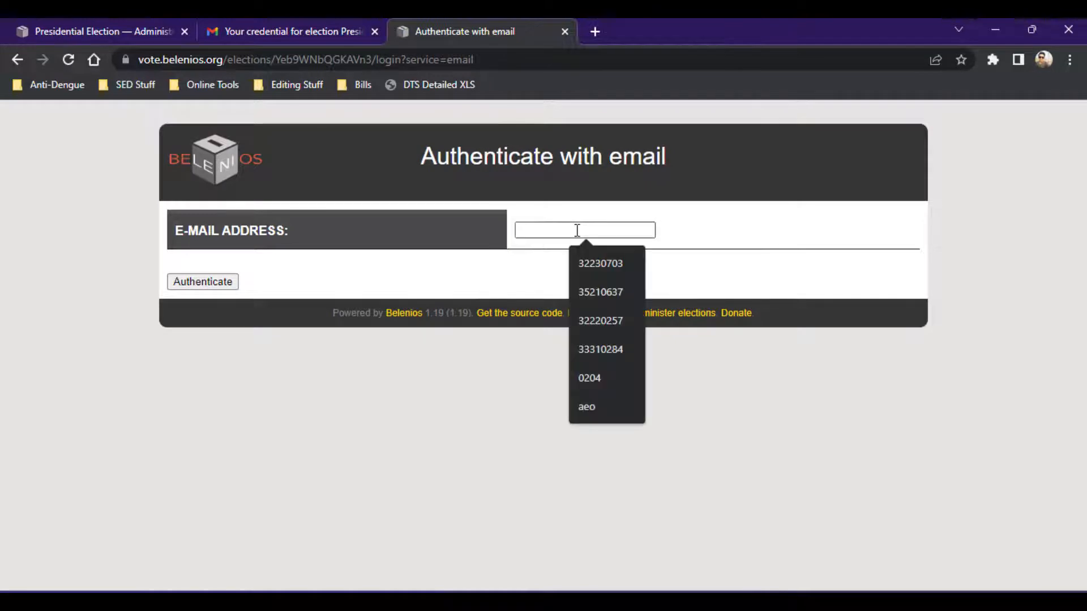
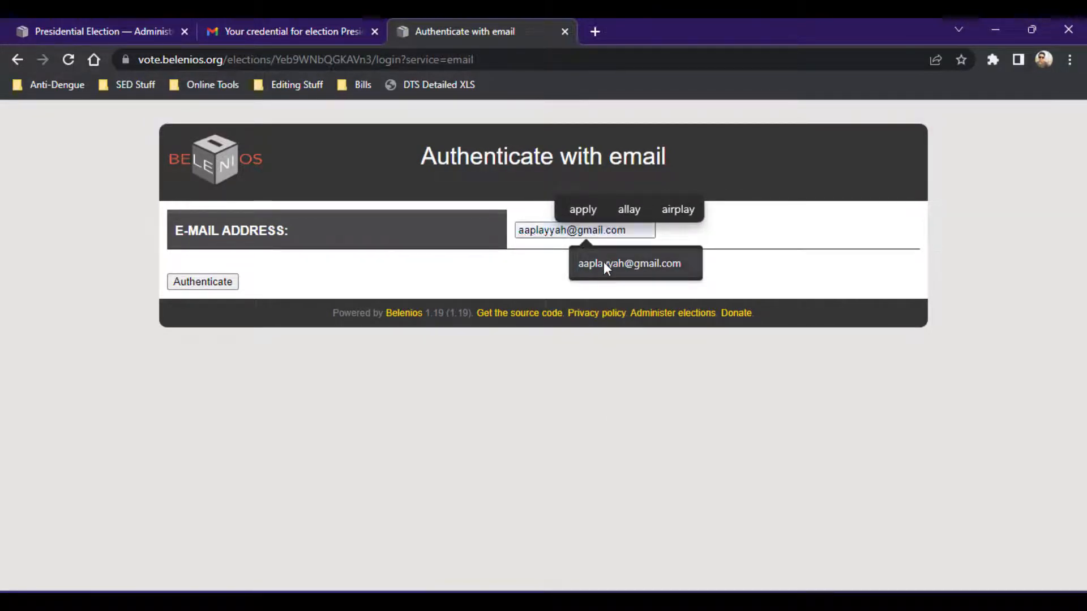
click(604, 261)
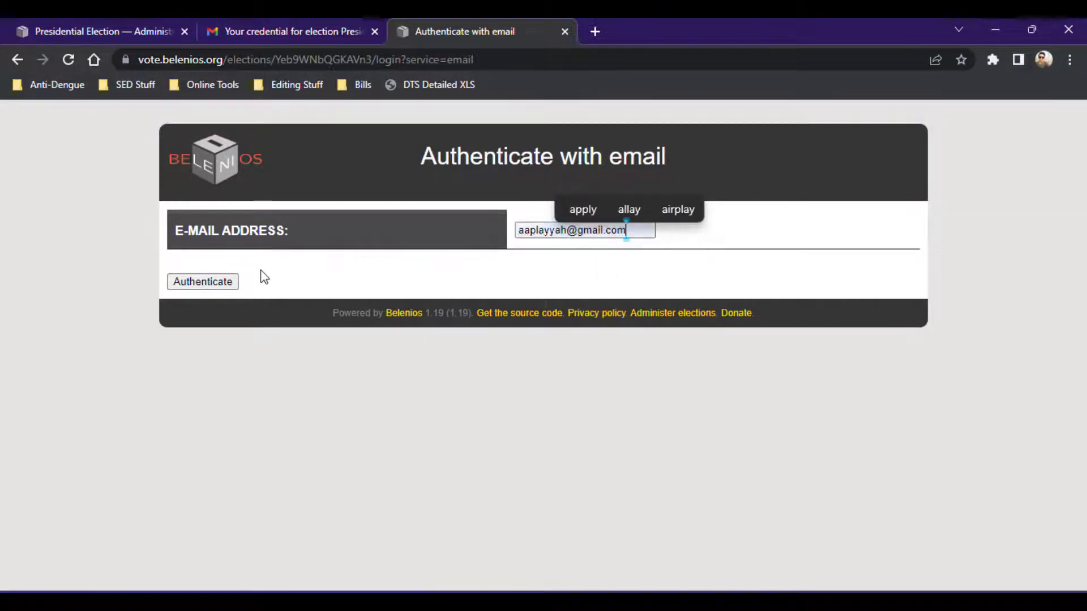
click(223, 282)
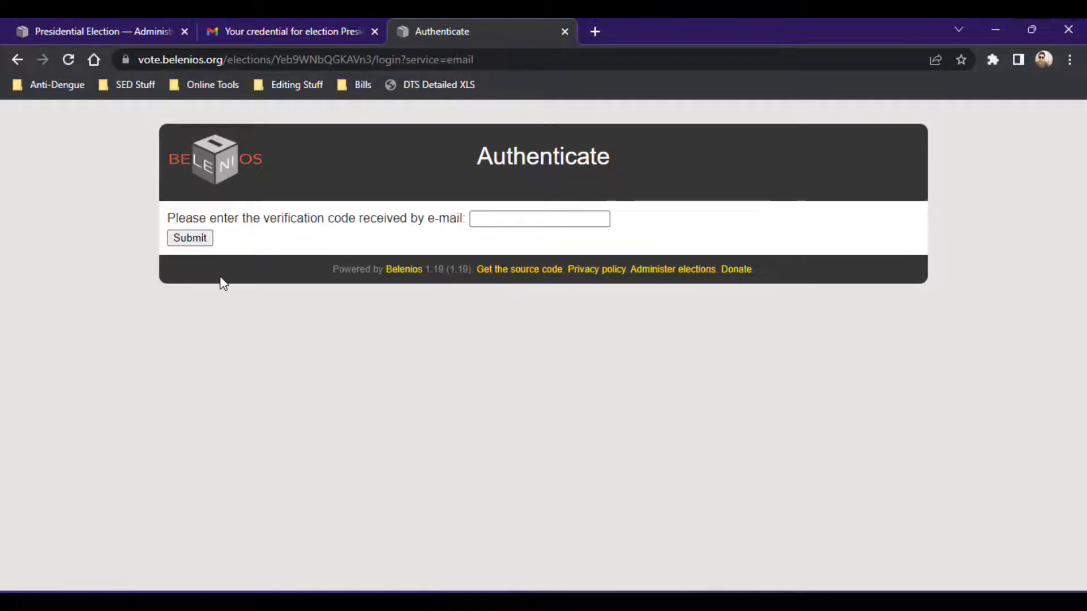
Copy the verification code from the new authentication email and submit it on the authentication page.
click(287, 21)
click(225, 180)
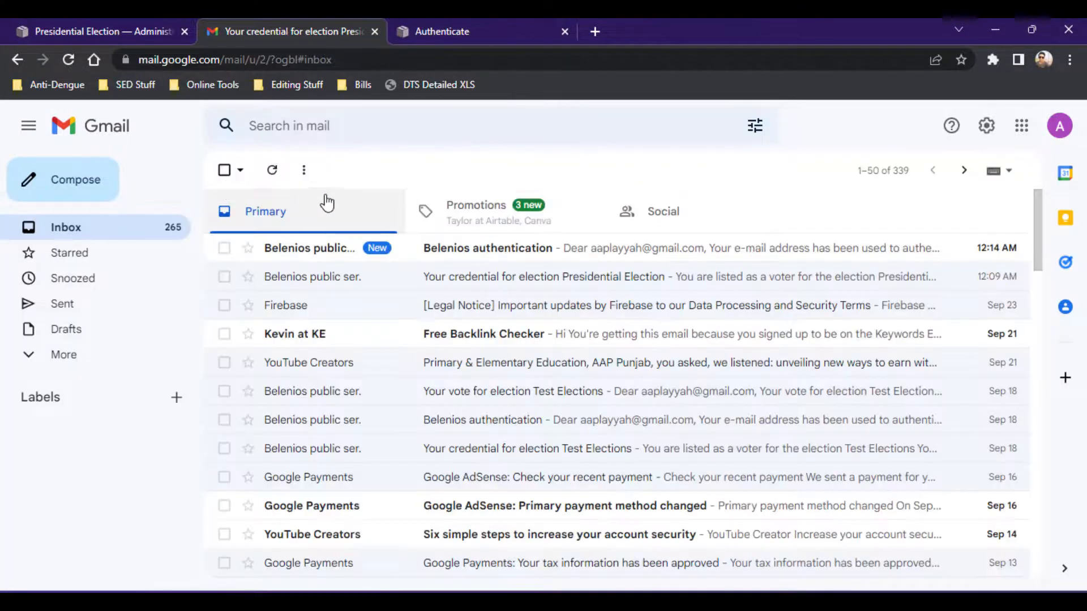
click(333, 250)
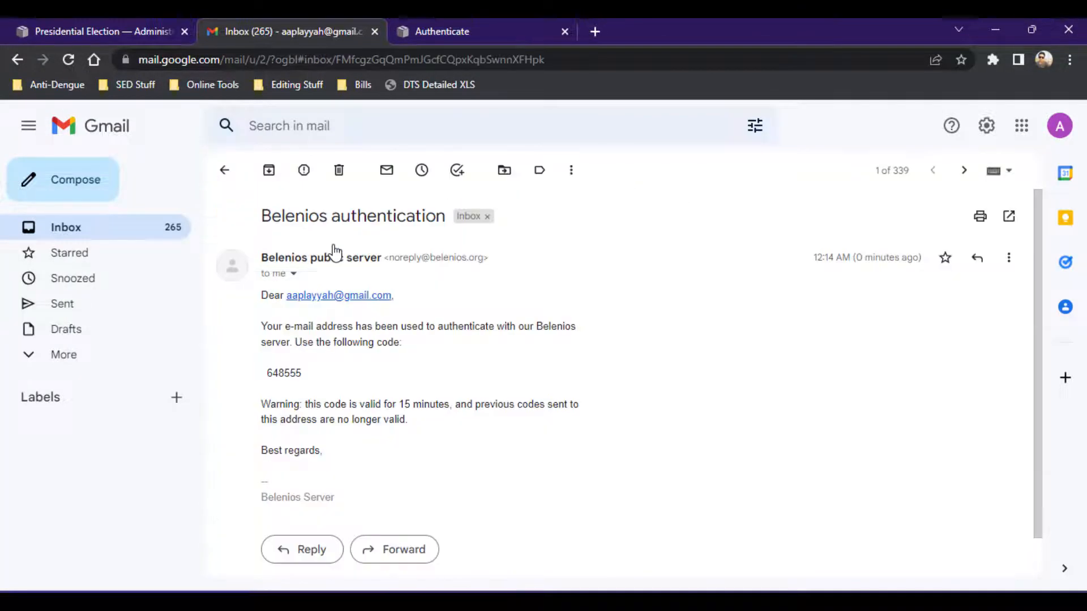
double_click(279, 369)
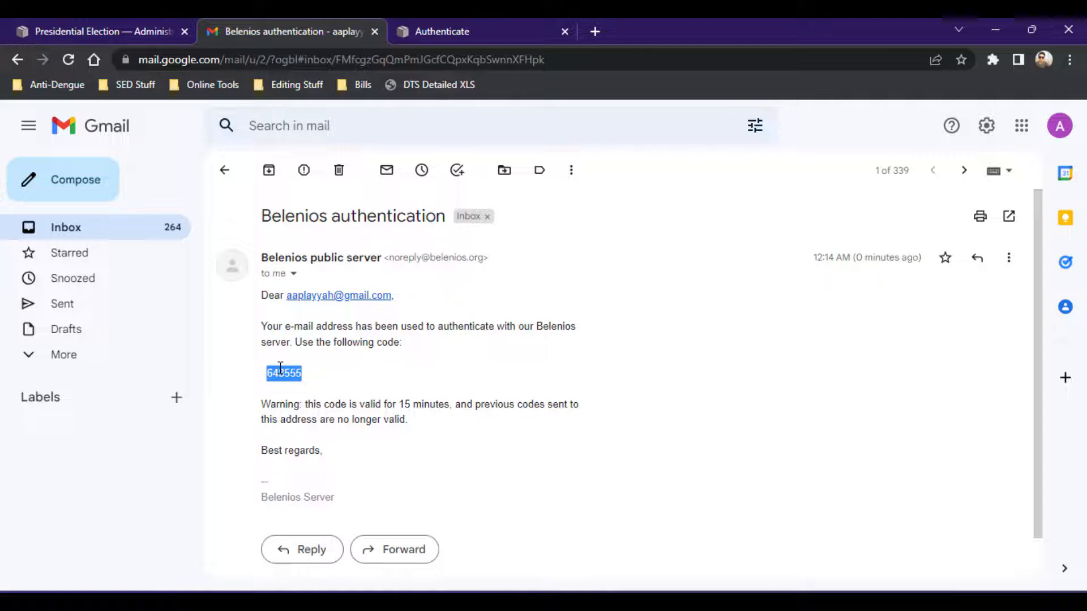
click(527, 20)
click(516, 224)
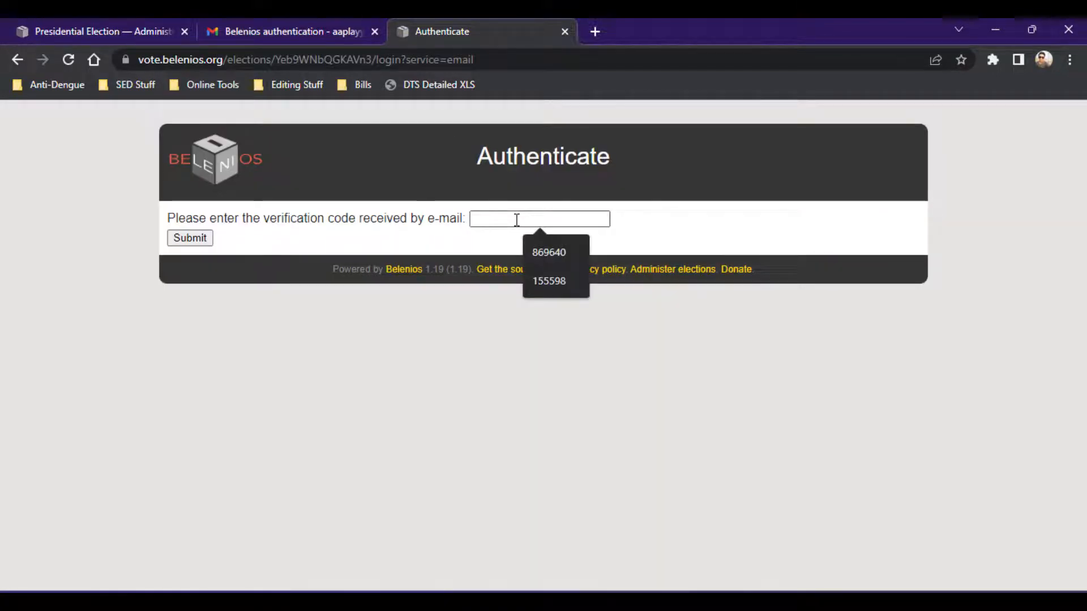
key(ctrl+v)
click(193, 238)
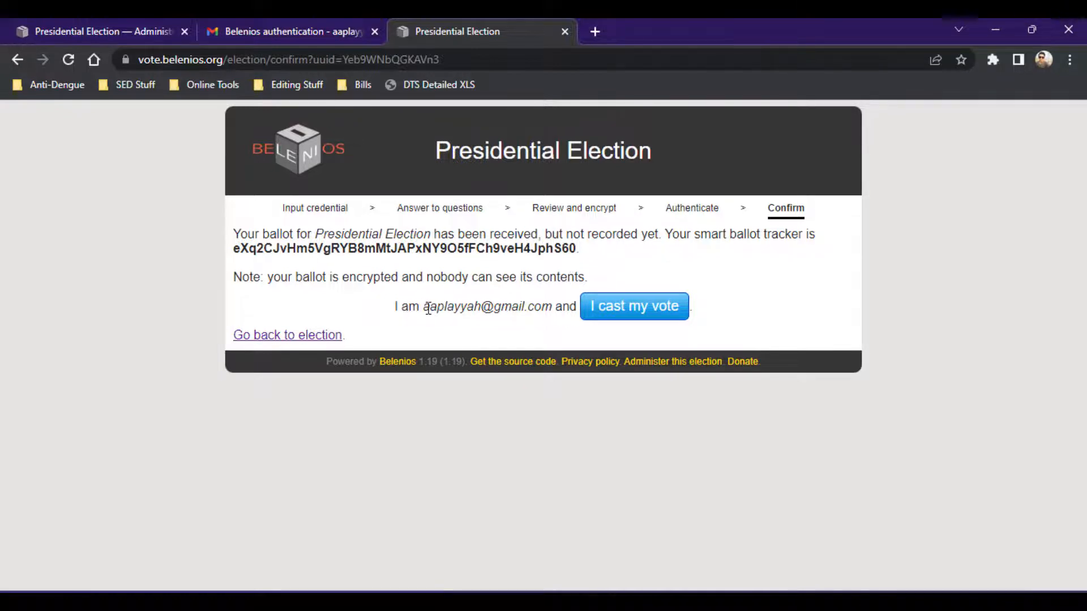
Confirm the voter identity and cast the vote.
drag(428, 309, 547, 313)
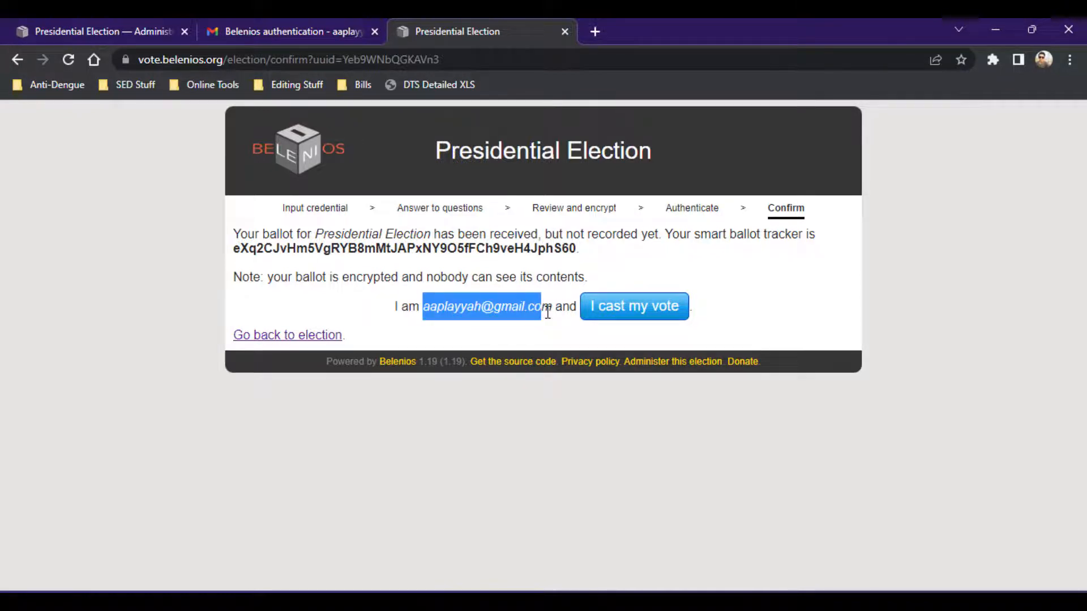
click(610, 321)
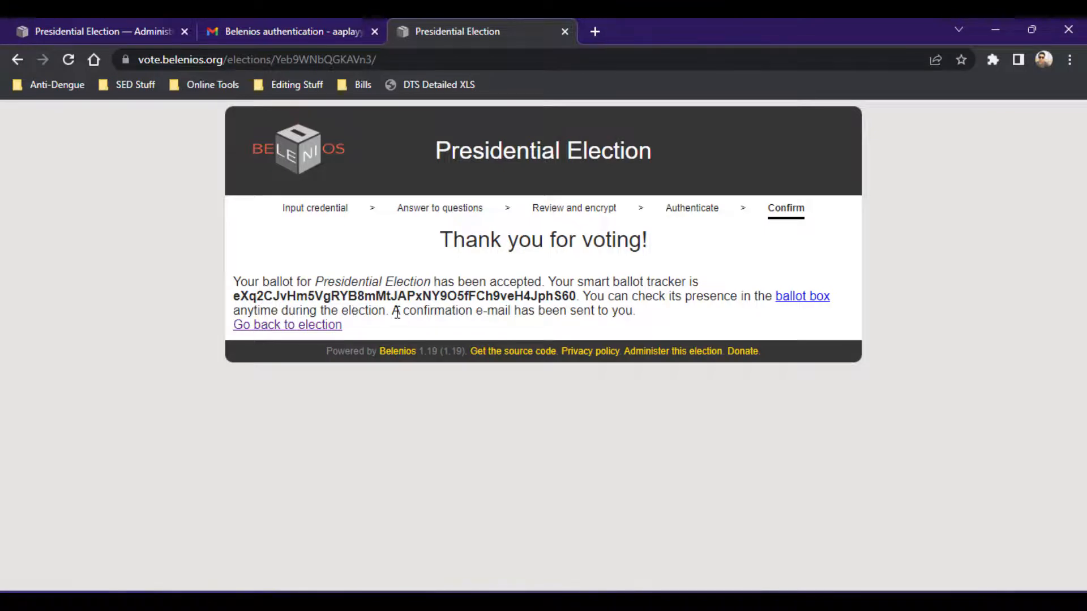
Open the vote confirmation email and examine the smart ballot tracker it contains.
click(277, 23)
click(223, 169)
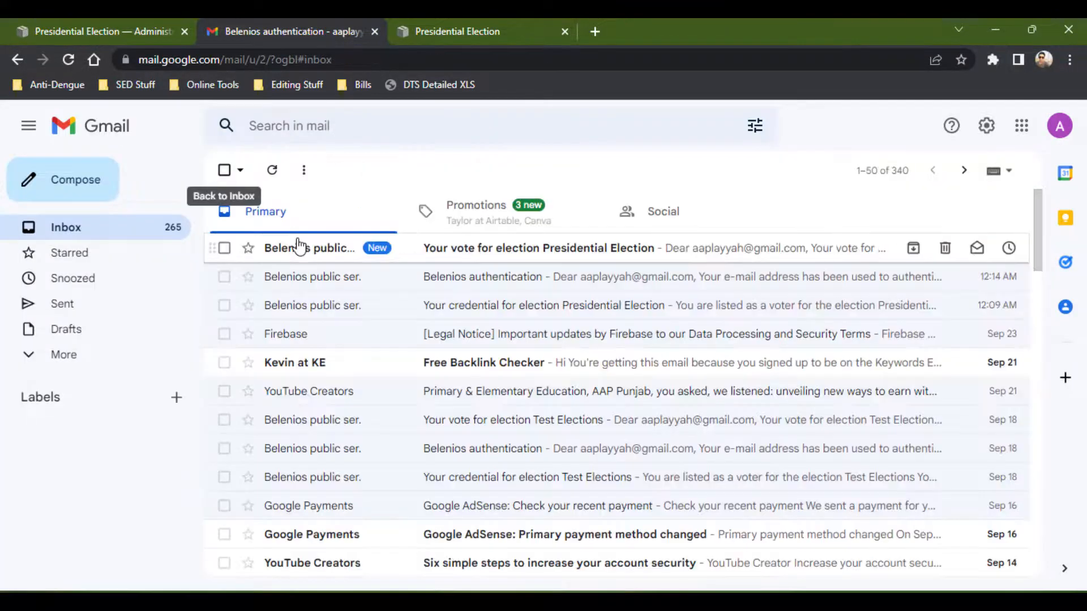
click(401, 260)
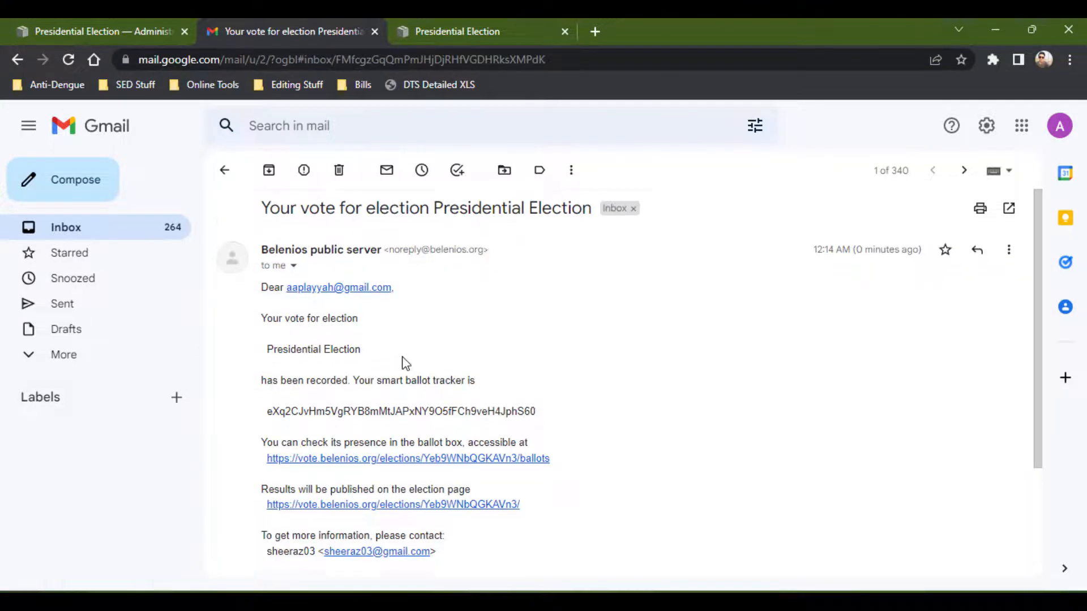
scroll(406, 362, down, 1)
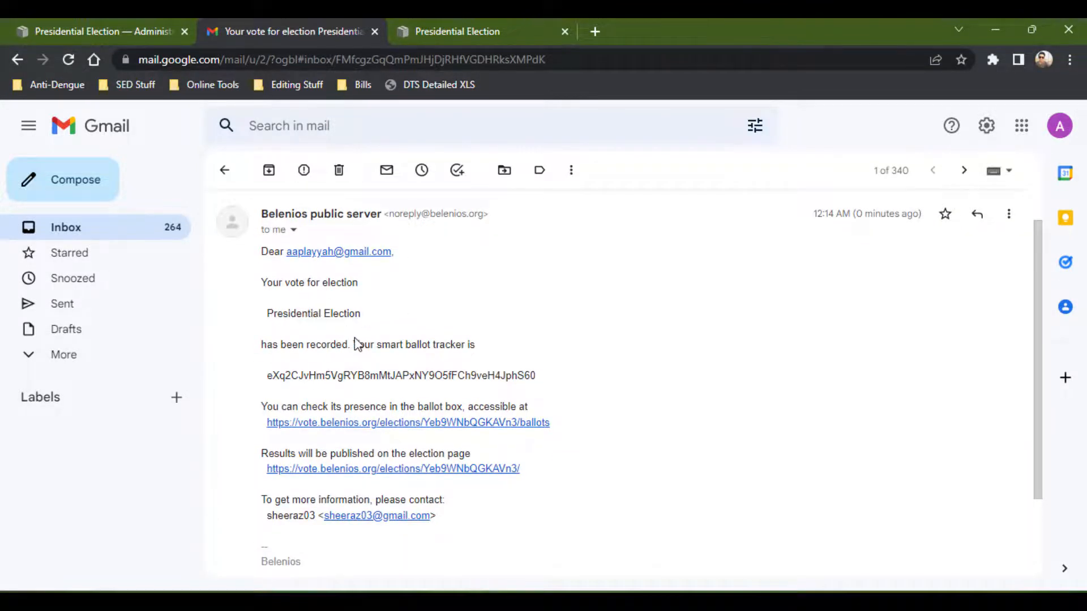
scroll(513, 344, down, 1)
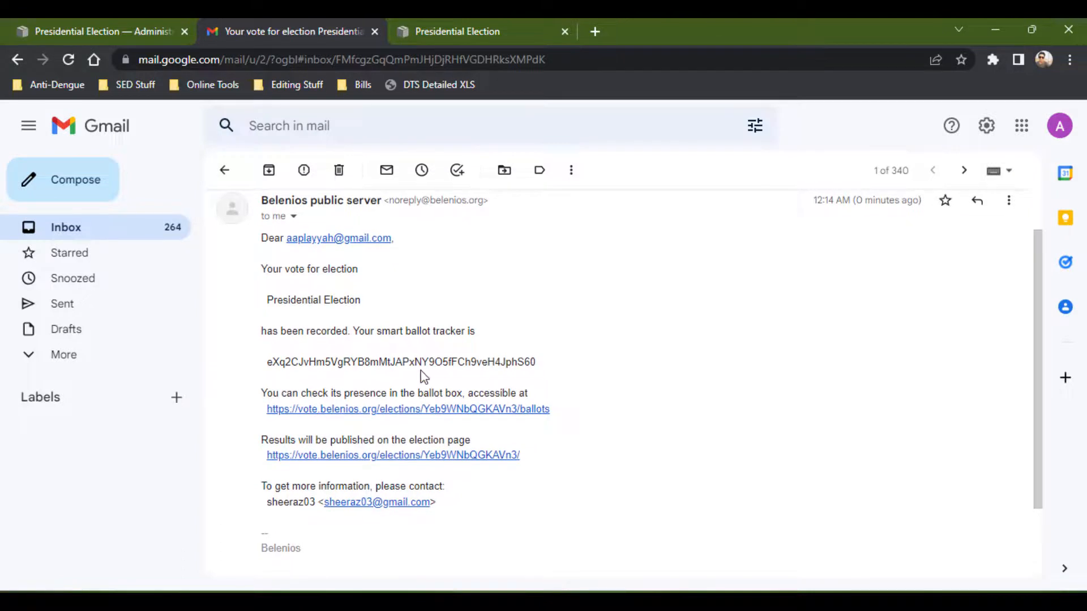
drag(422, 363, 405, 361)
double_click(402, 361)
click(577, 389)
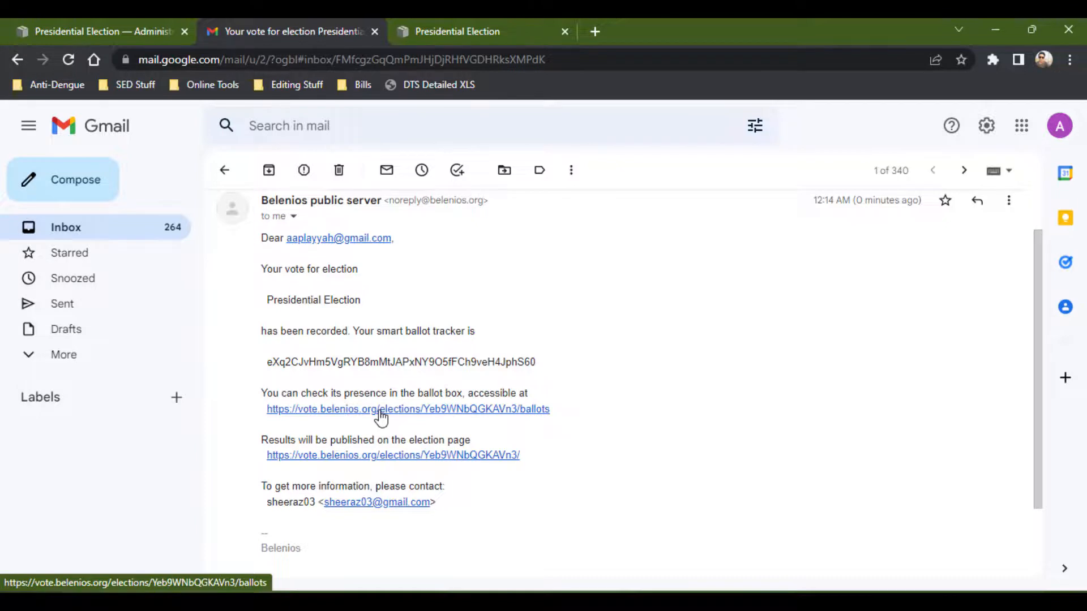
double_click(321, 359)
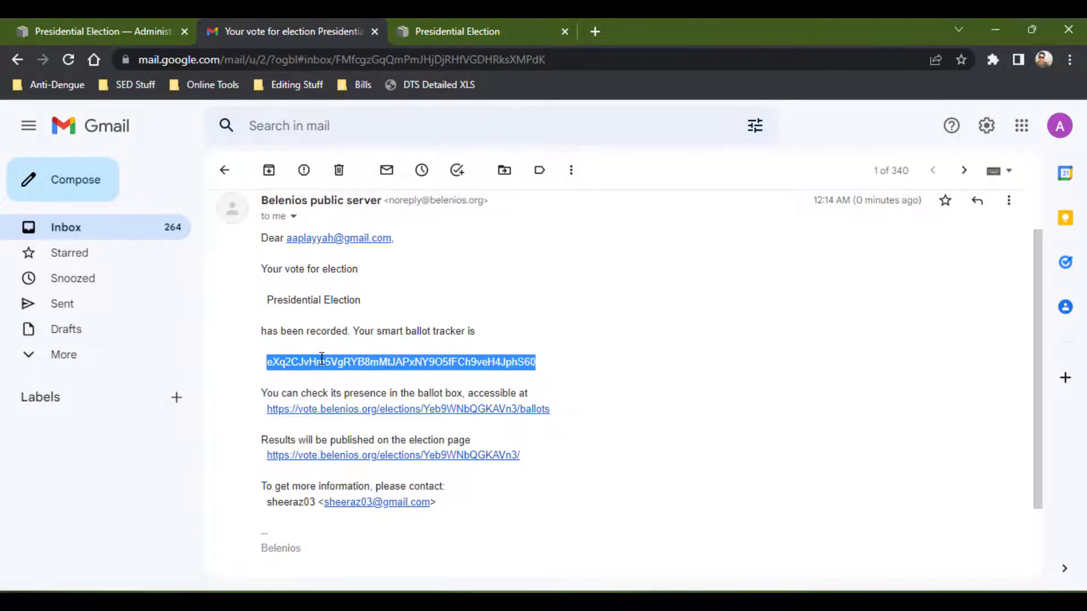
click(565, 361)
Open the ballot box link in a new tab and view the accepted ballot's data.
right_click(448, 415)
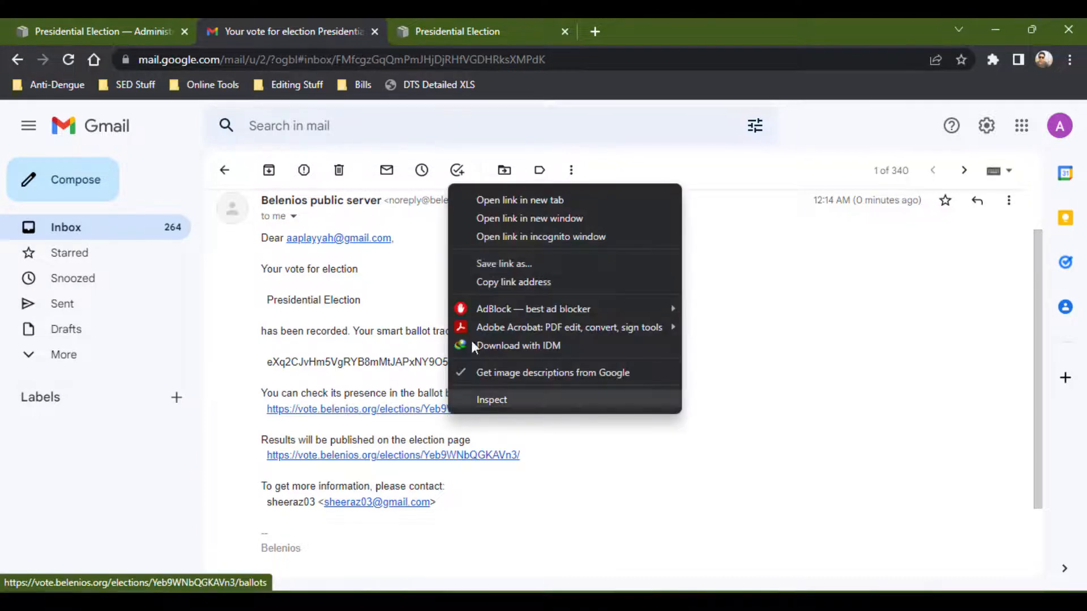
click(477, 203)
click(621, 18)
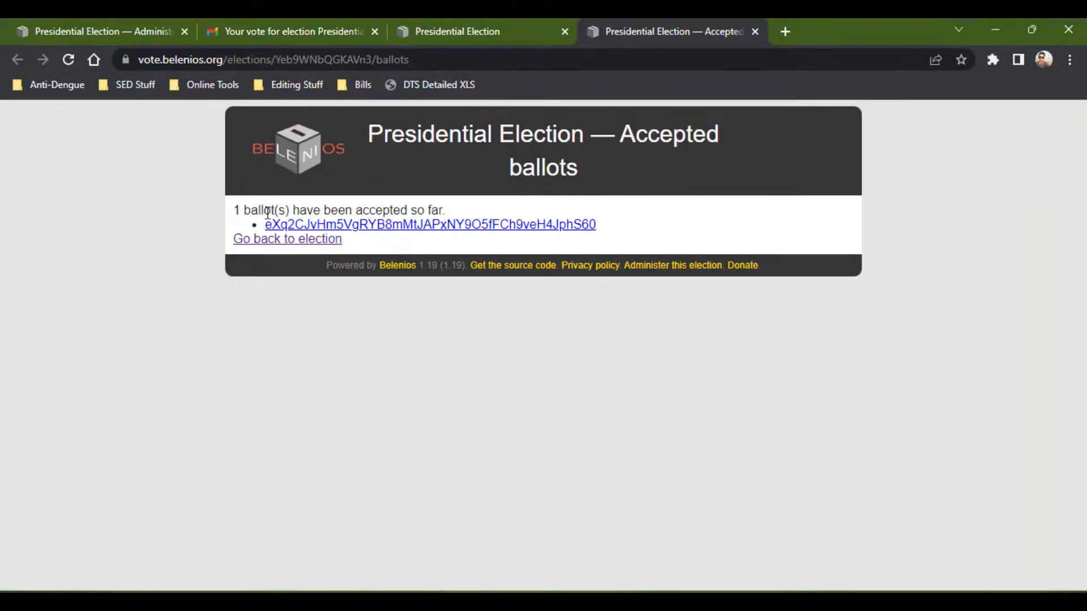
click(447, 227)
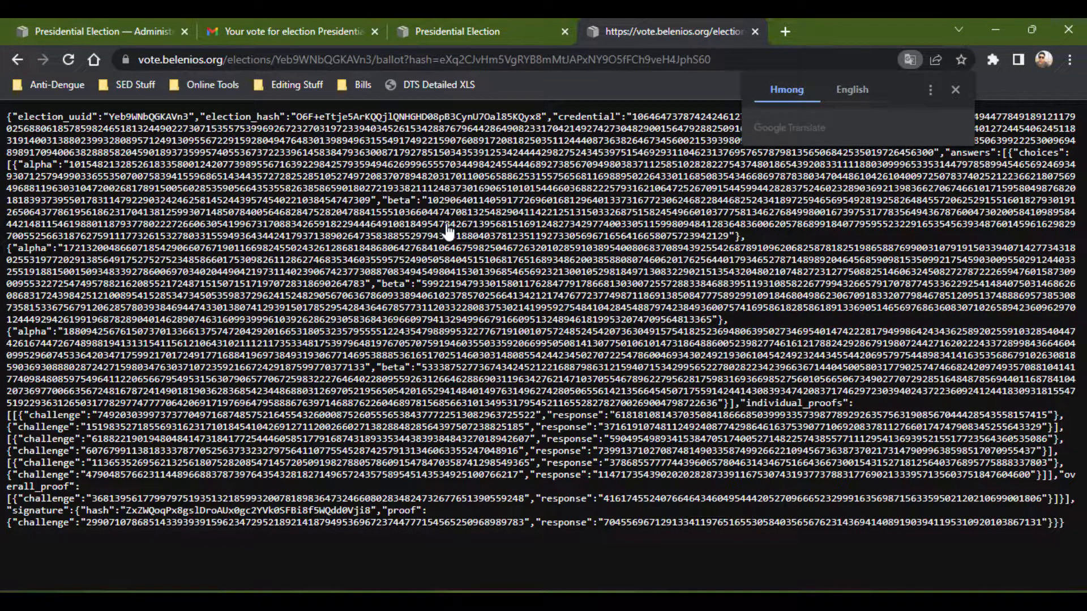
Close the ballot, voting booth and mail tabs to return to the election administration page.
click(754, 31)
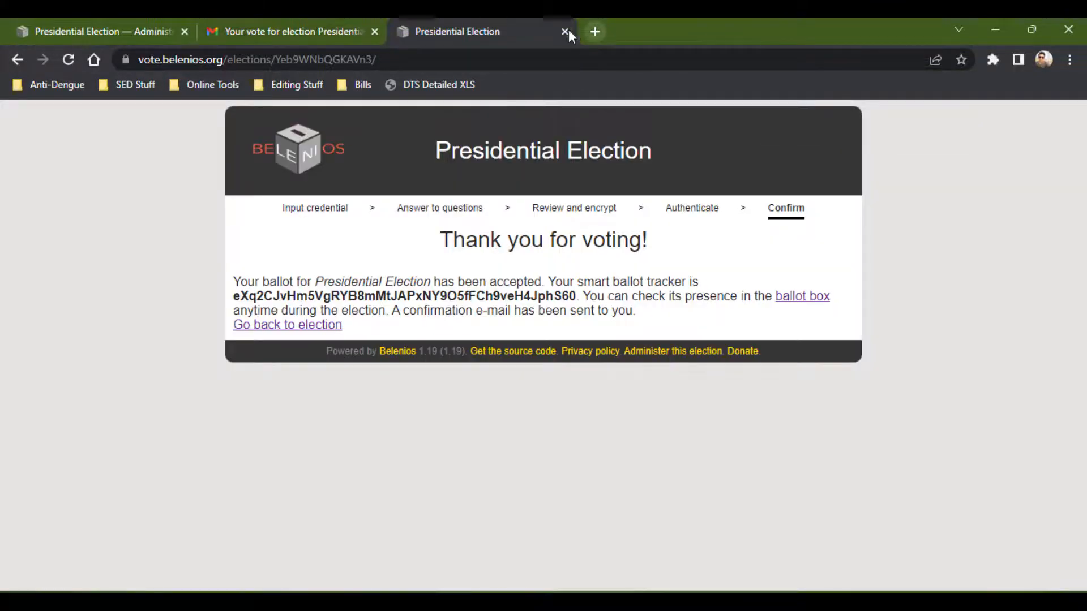
click(564, 31)
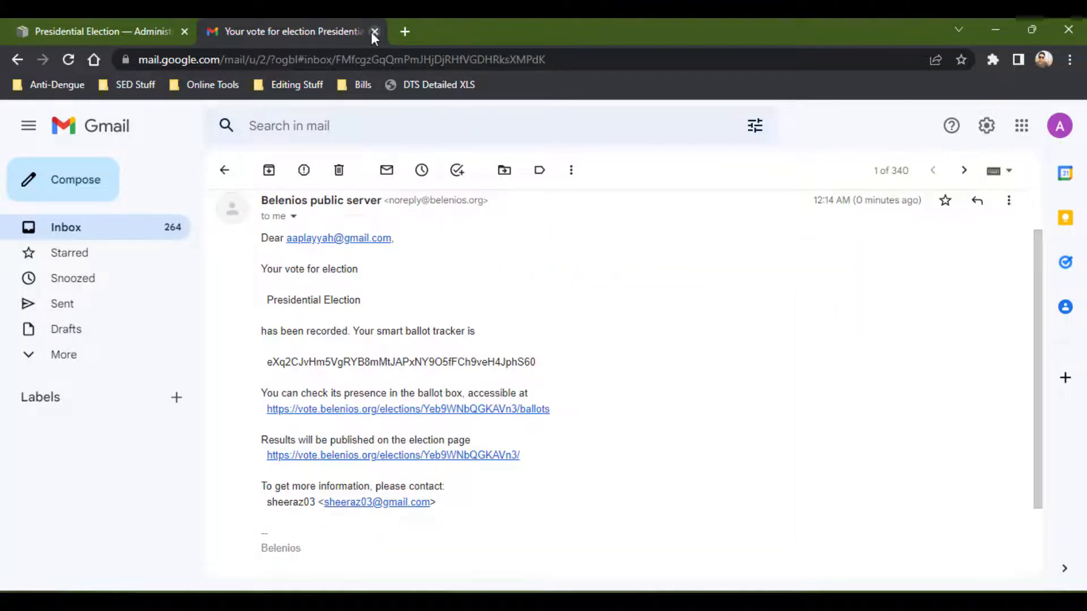
click(372, 31)
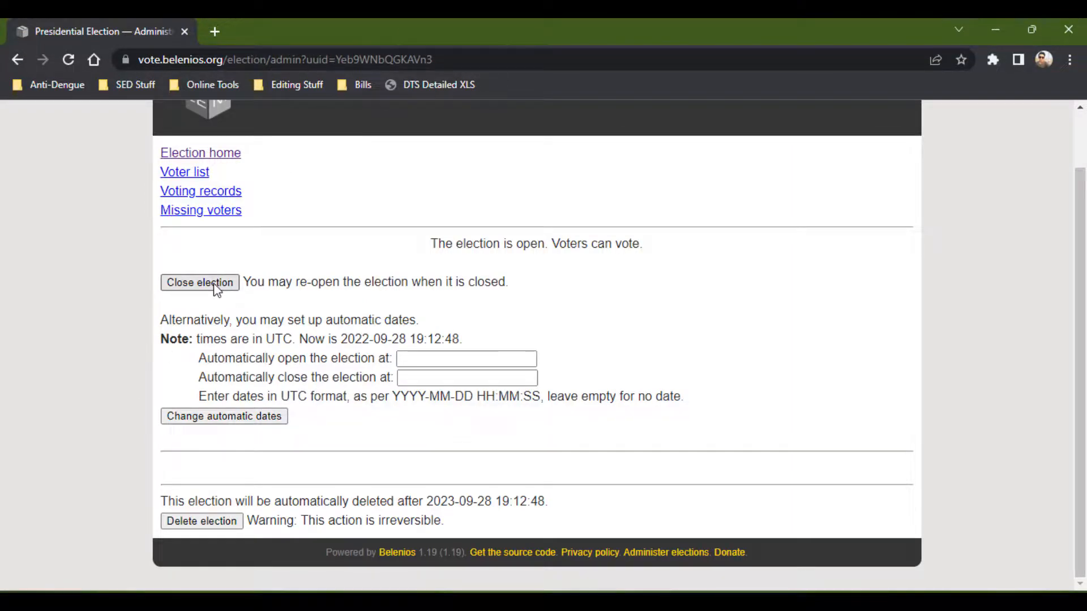
Open the voting records page and review which voters have voted.
scroll(215, 288, up, 1)
click(181, 239)
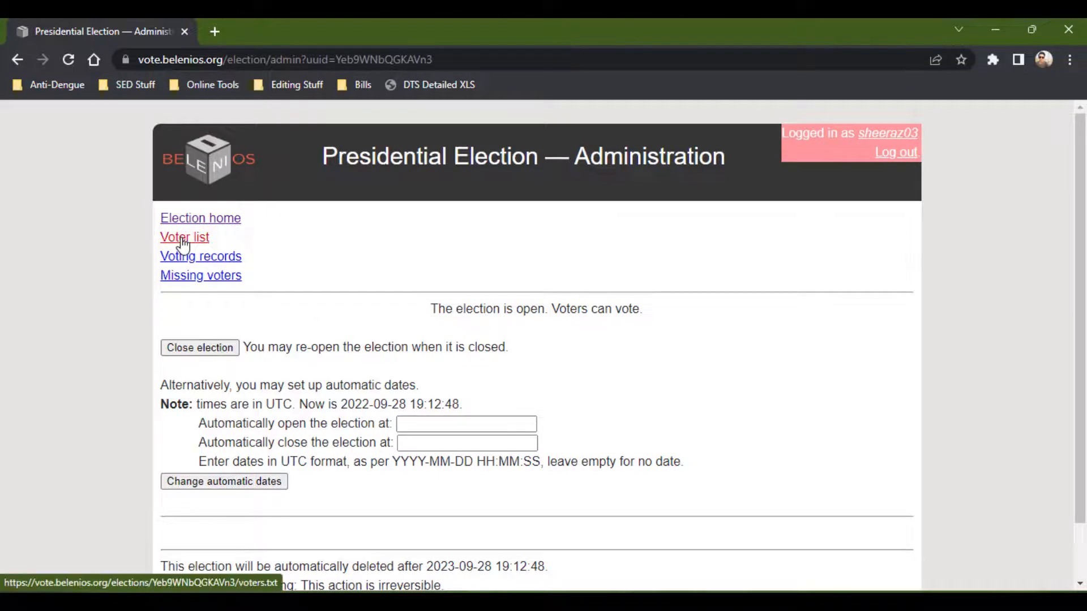
click(16, 61)
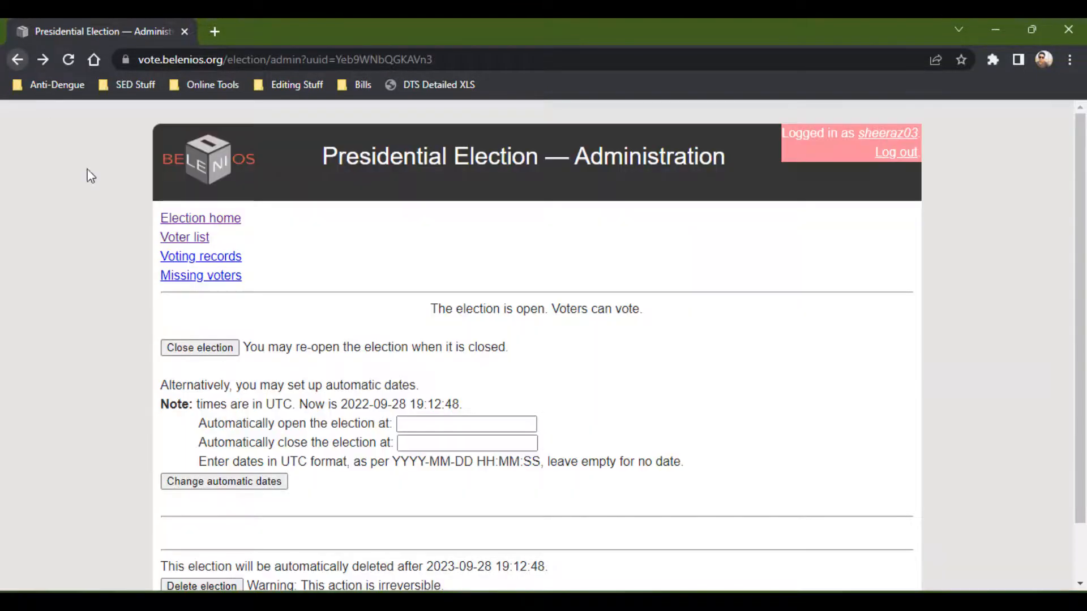
click(210, 260)
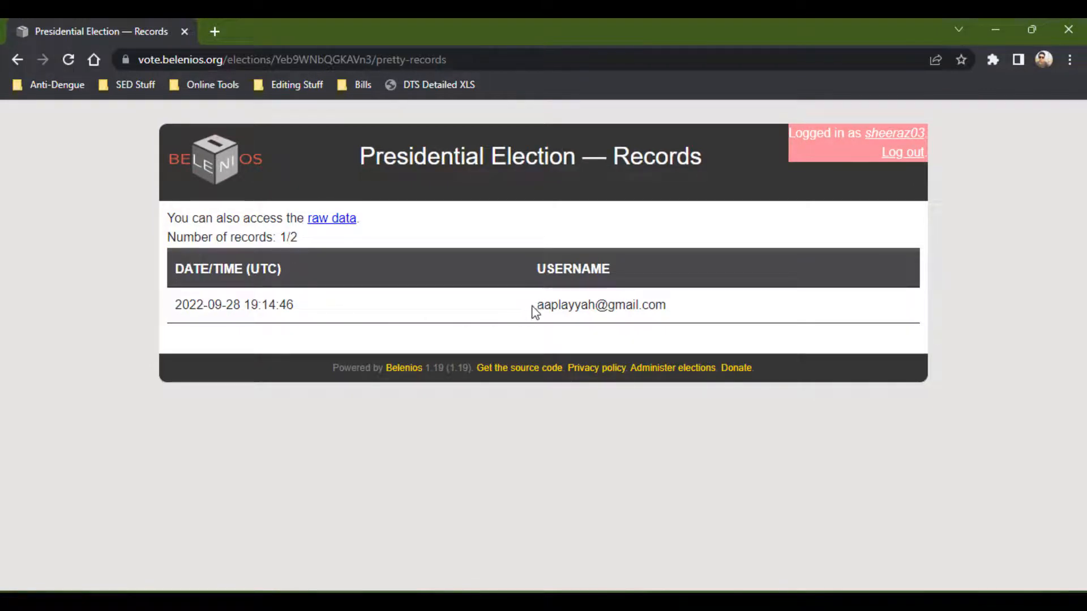
drag(535, 306, 721, 306)
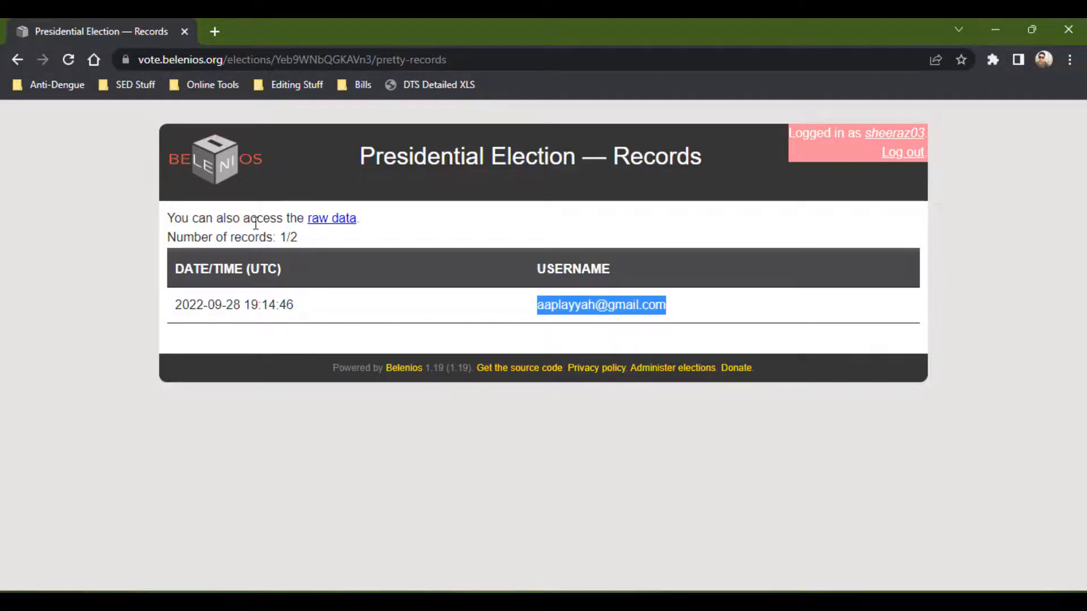
click(17, 60)
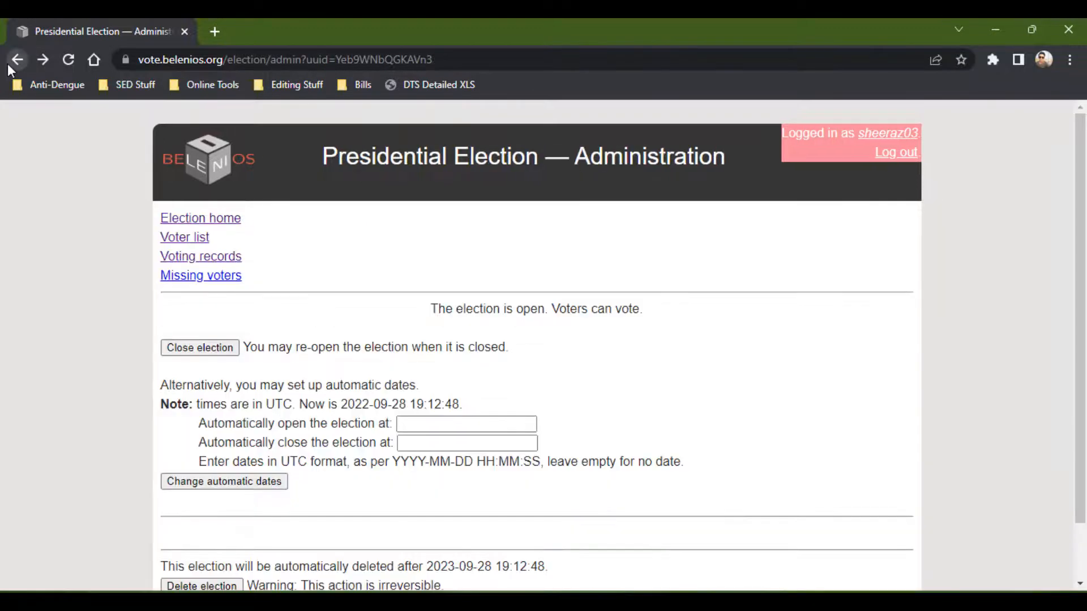
Open the missing voters list, review it, and return to the administration page.
click(186, 278)
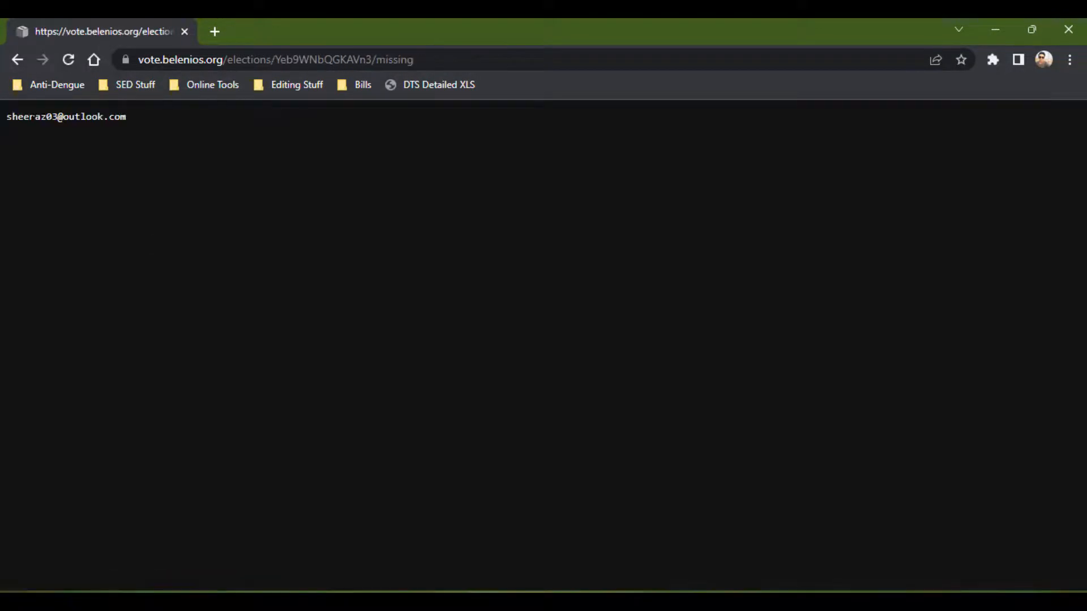
drag(29, 117, 205, 117)
click(205, 118)
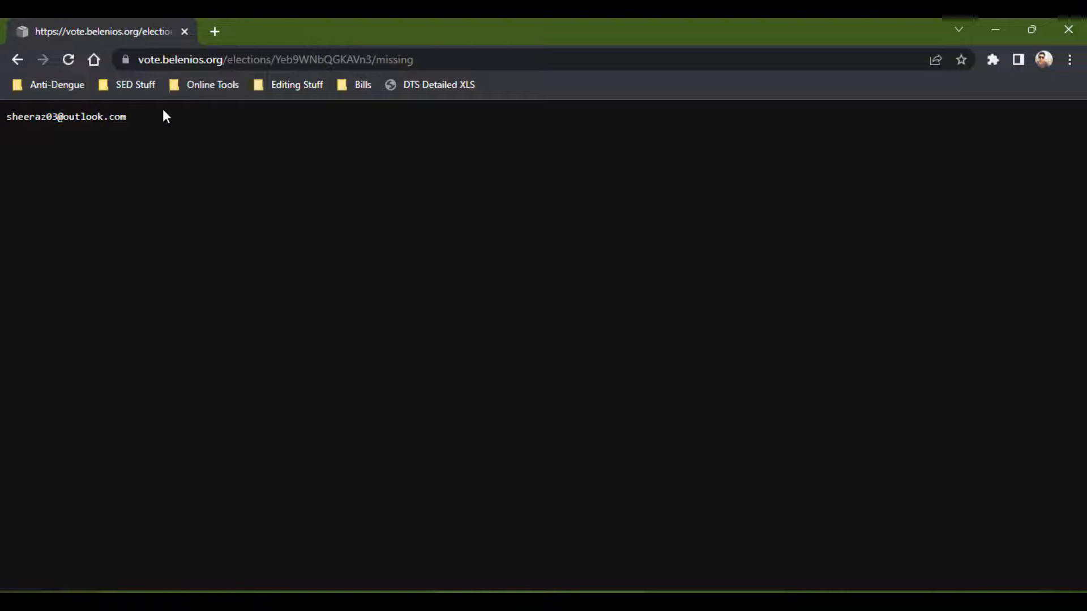
click(17, 60)
scroll(161, 307, down, 1)
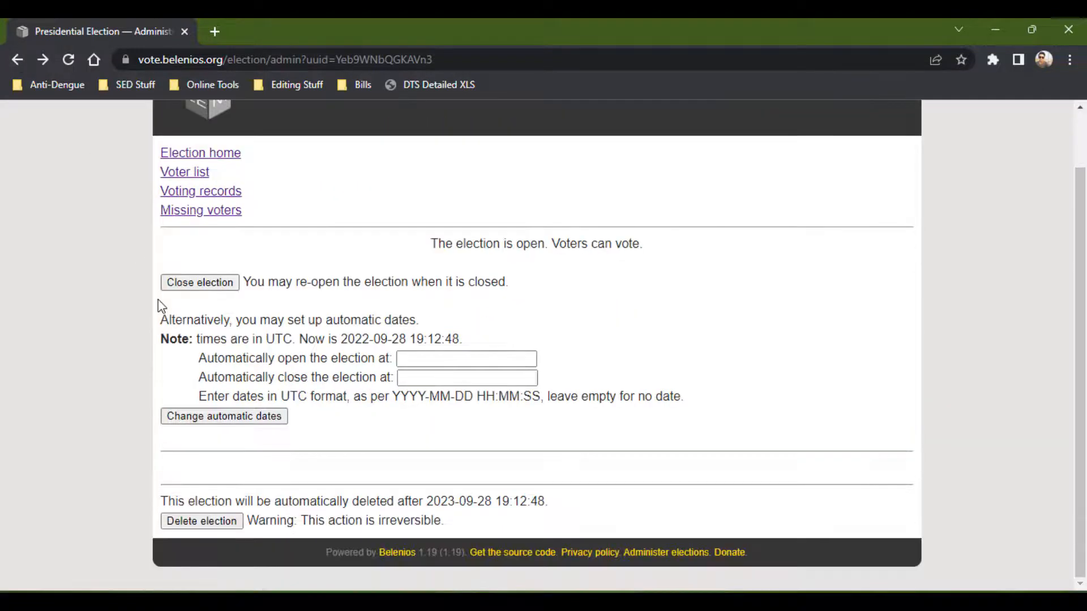
scroll(111, 313, up, 1)
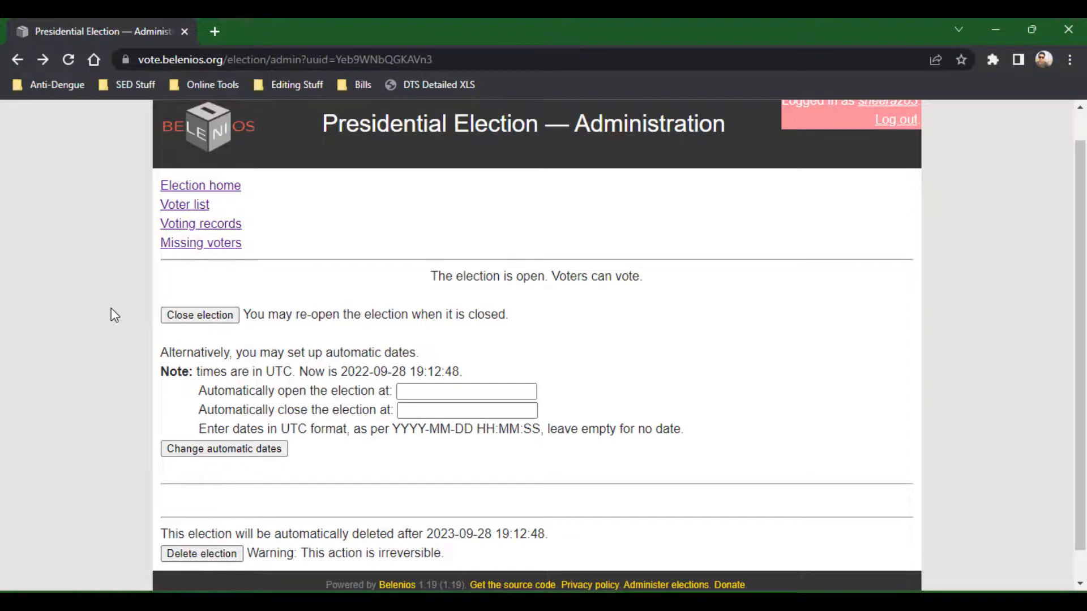
Close the election and proceed to vote counting to tally the results.
click(181, 315)
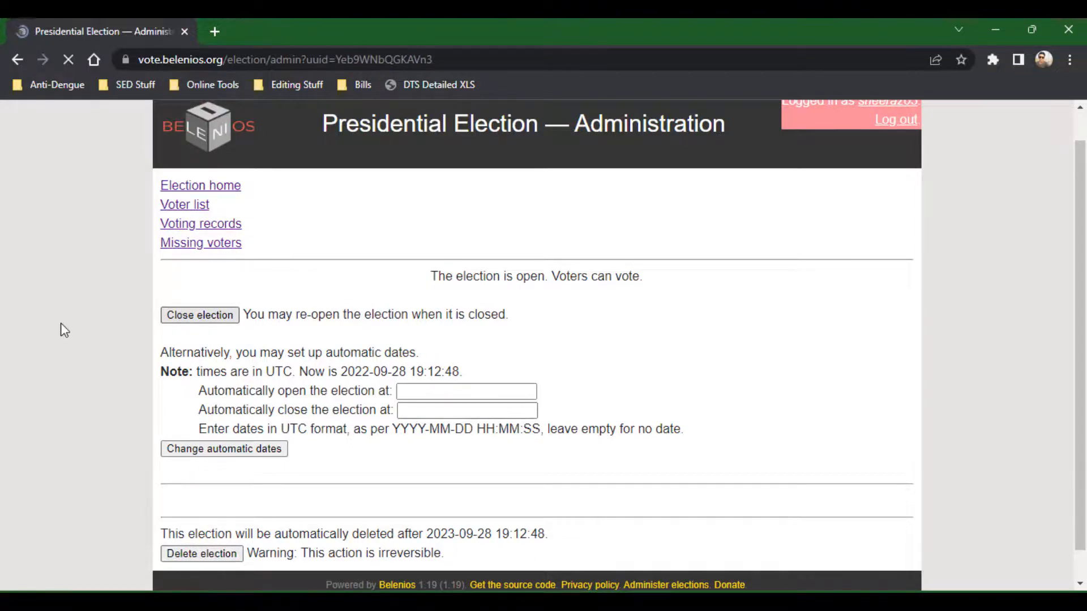
scroll(60, 330, down, 2)
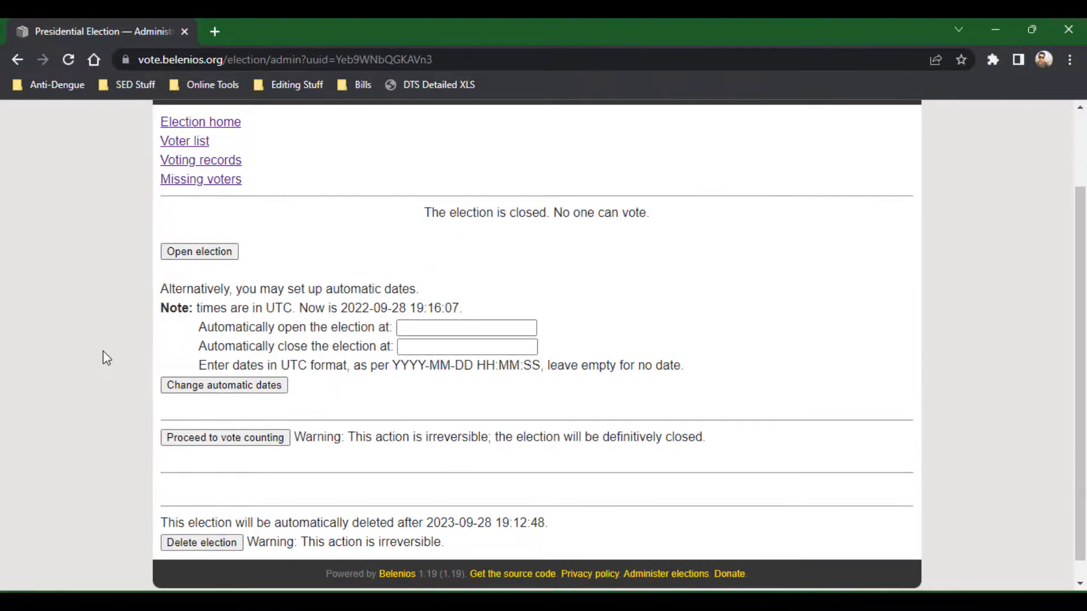
click(173, 438)
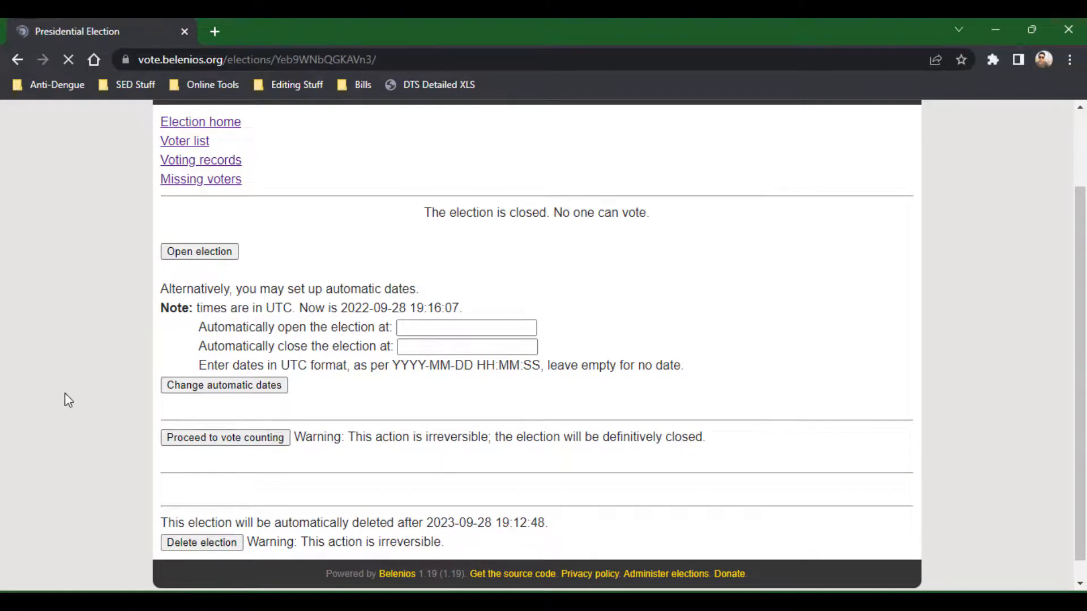
Review the tallied results for each presidential candidate, then go back to the Belenios home page.
scroll(65, 392, down, 1)
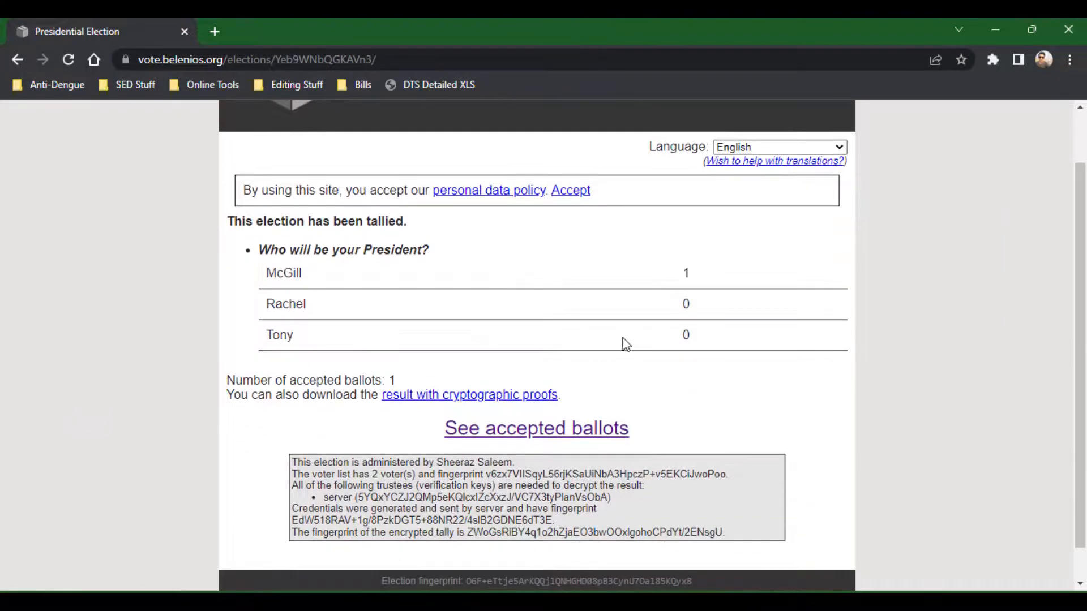
scroll(317, 317, up, 1)
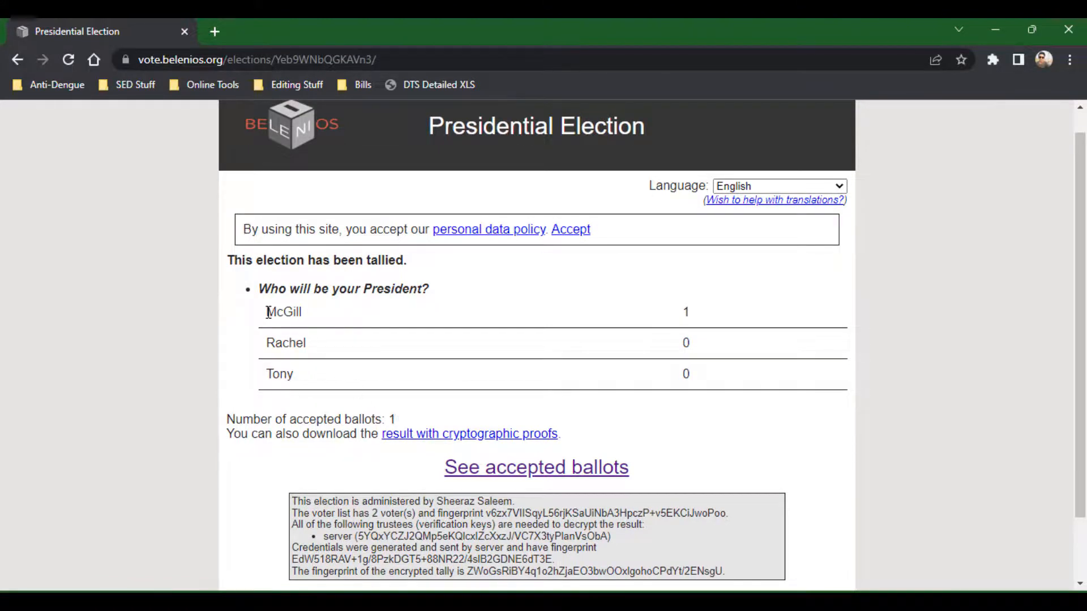
drag(267, 311, 691, 326)
click(690, 326)
scroll(167, 417, down, 2)
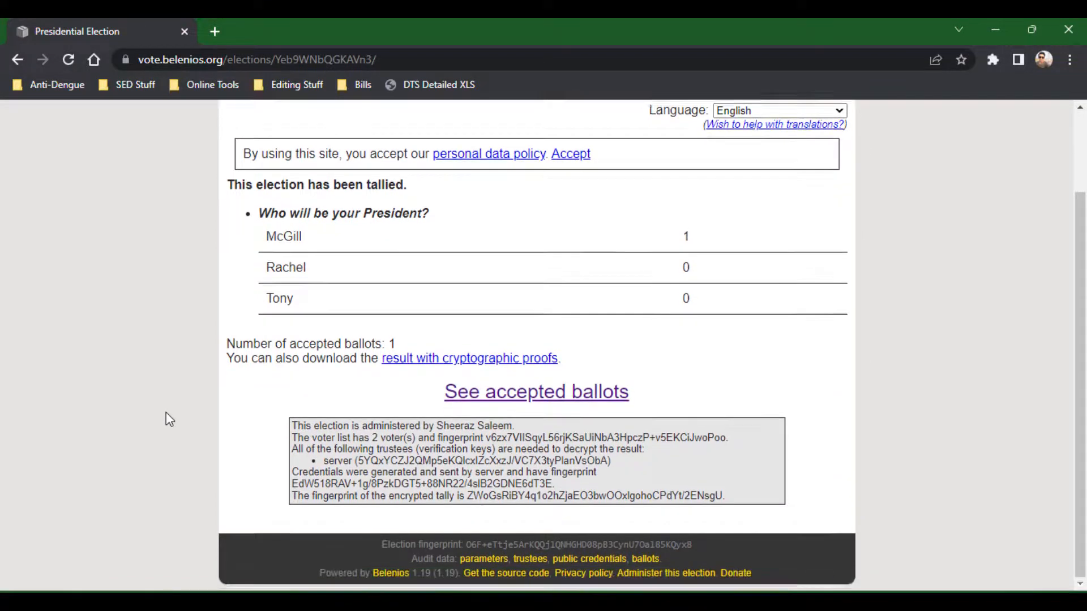
scroll(169, 420, up, 1)
scroll(169, 420, up, 1)
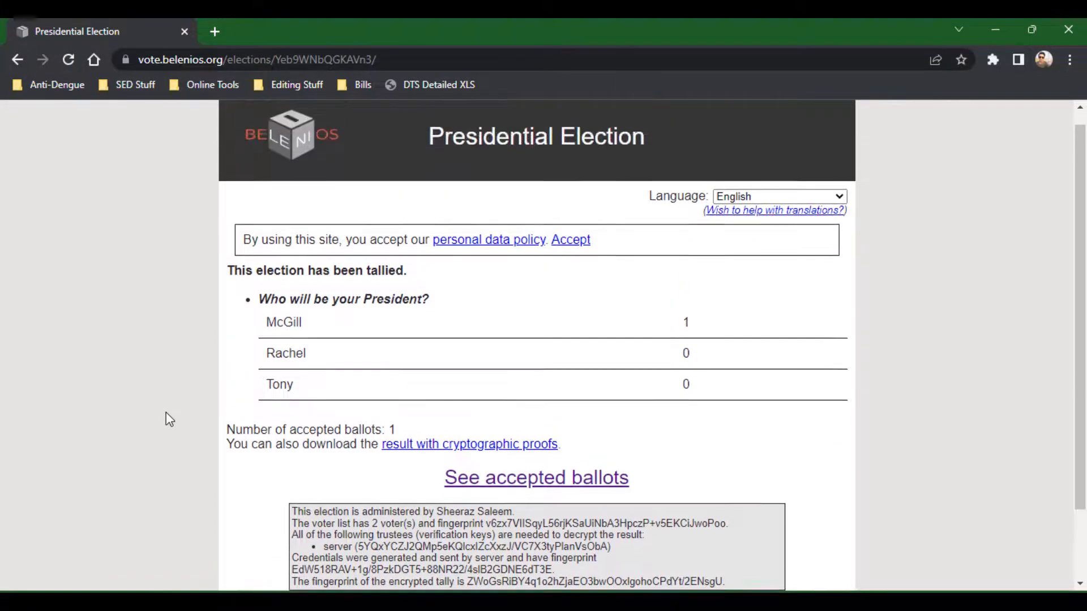
scroll(169, 419, down, 2)
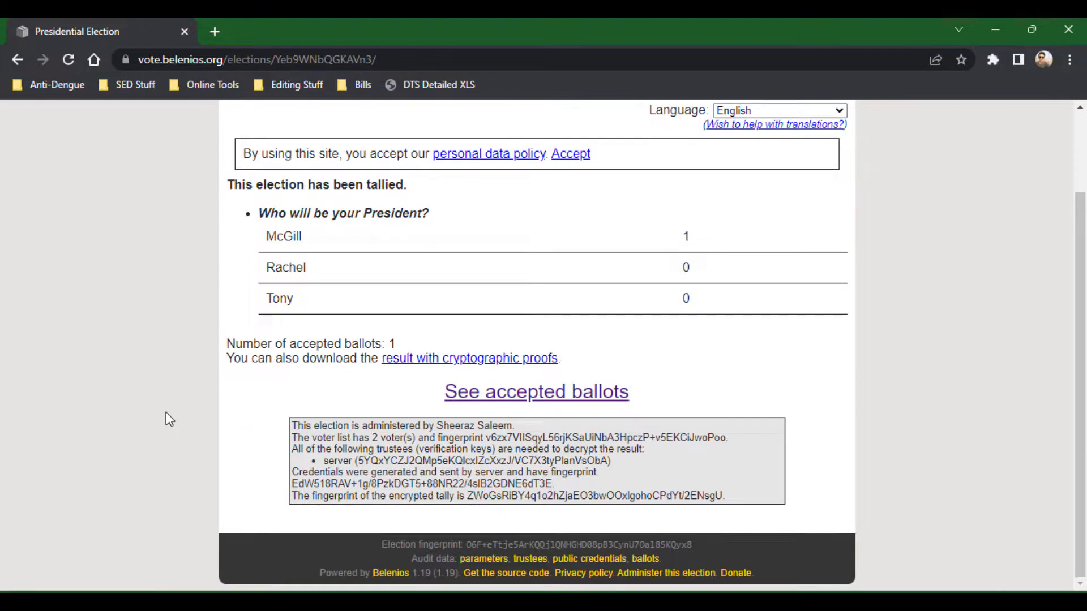
scroll(169, 419, up, 1)
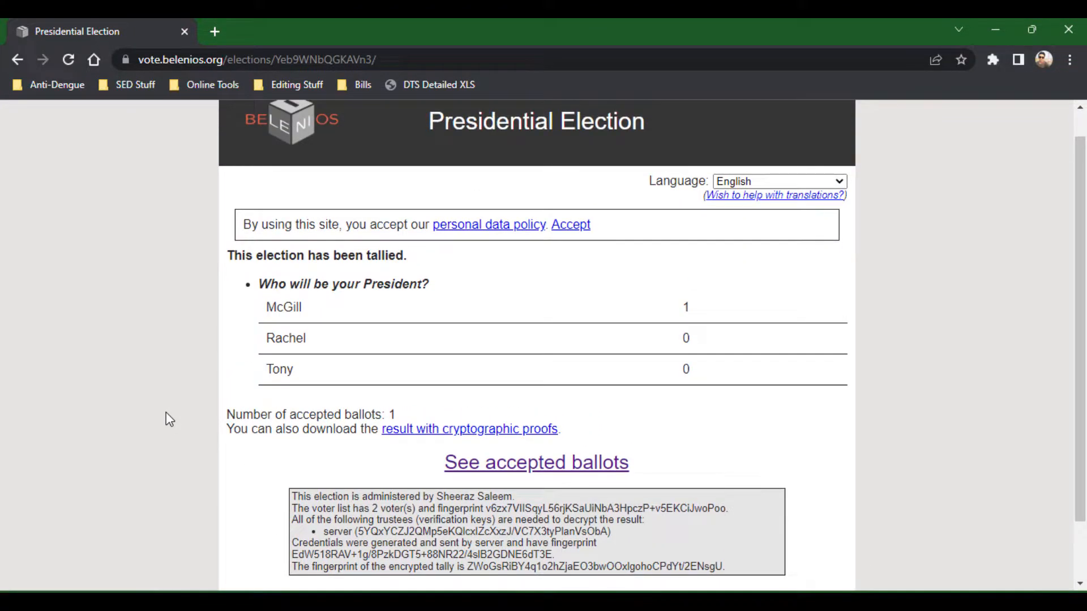
scroll(166, 413, up, 1)
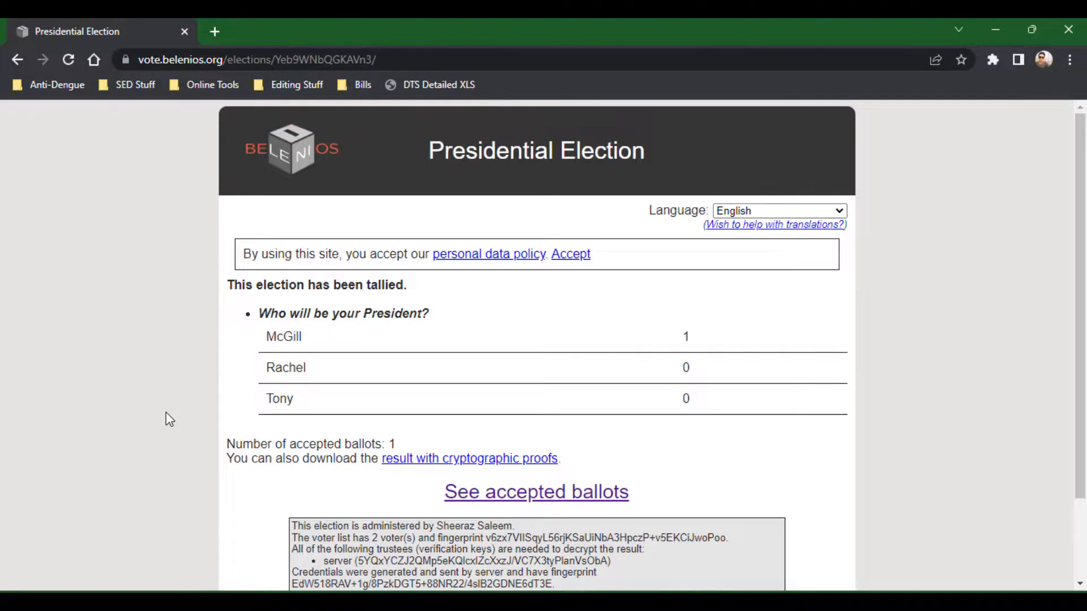
click(238, 166)
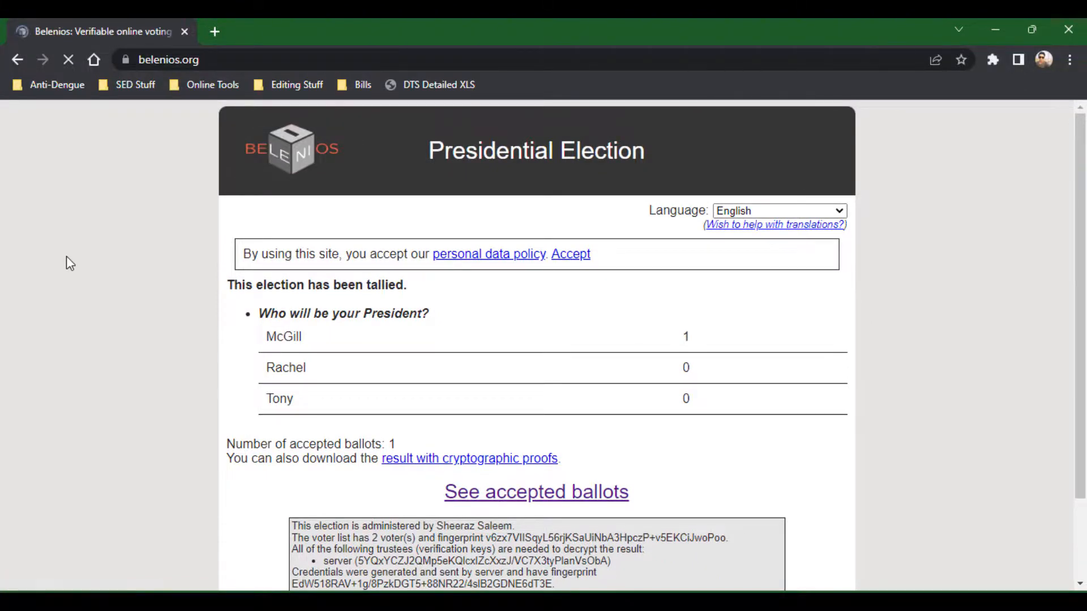